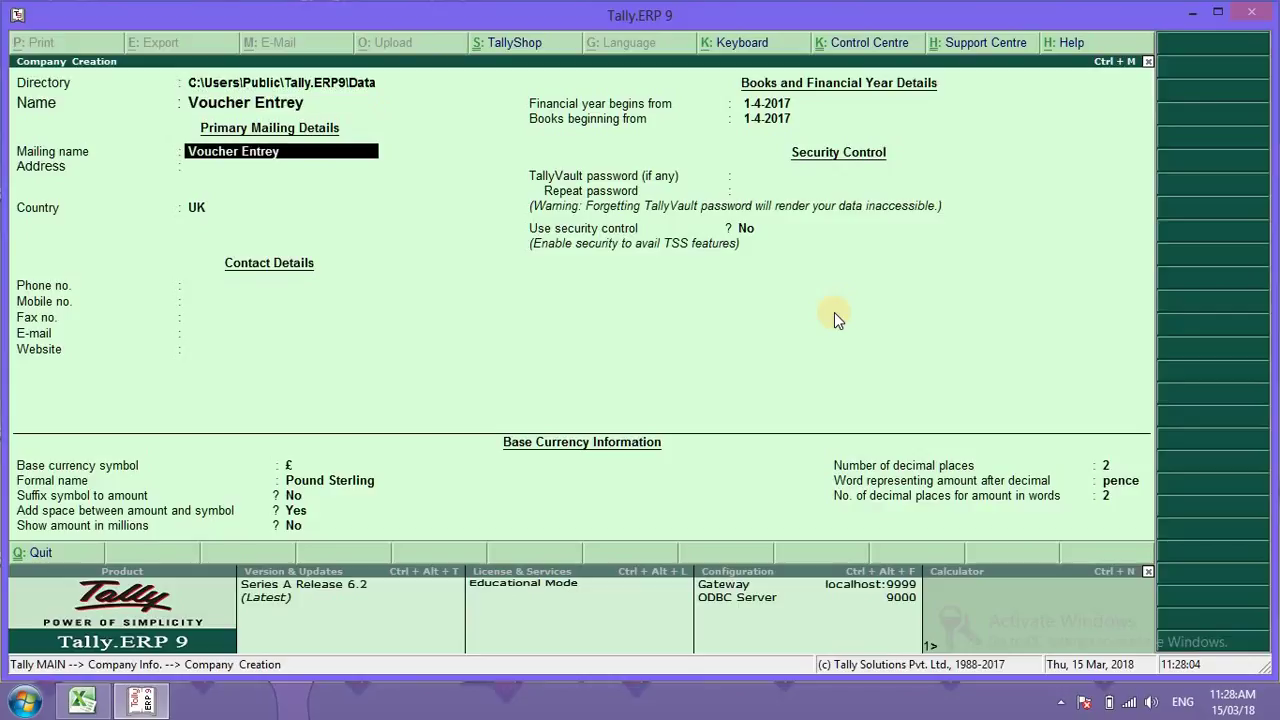
Step: Complete the new company's details with country India and state Bihar, leaving the contact details blank, and create the company
{"action": "key", "text": "Return"}
{"action": "key", "text": "Return"}
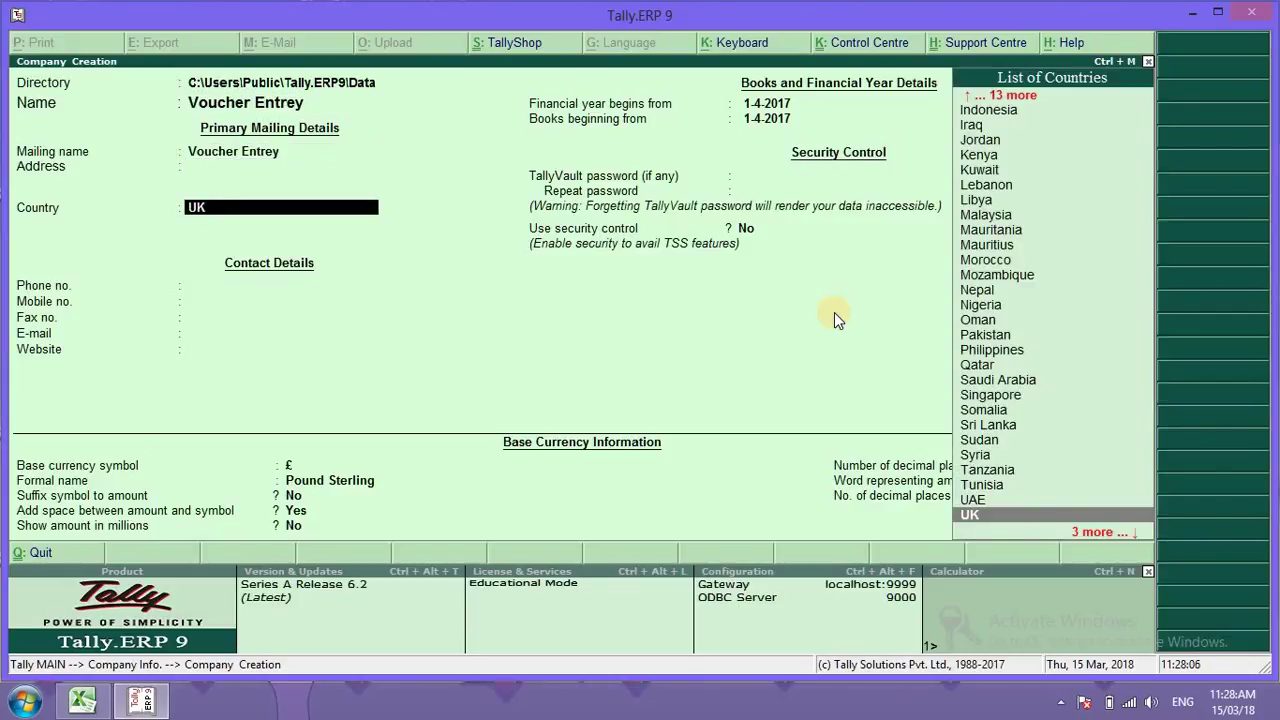
{"action": "type", "text": "In"}
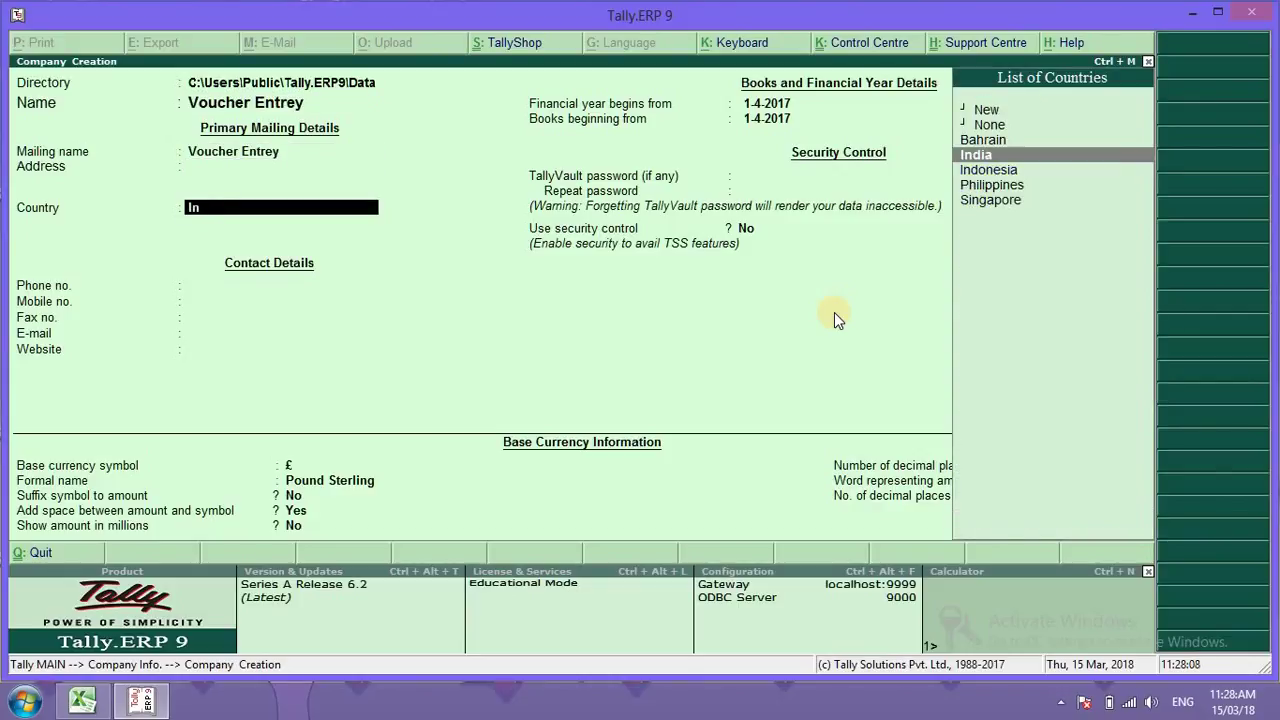
{"action": "key", "text": "Return"}
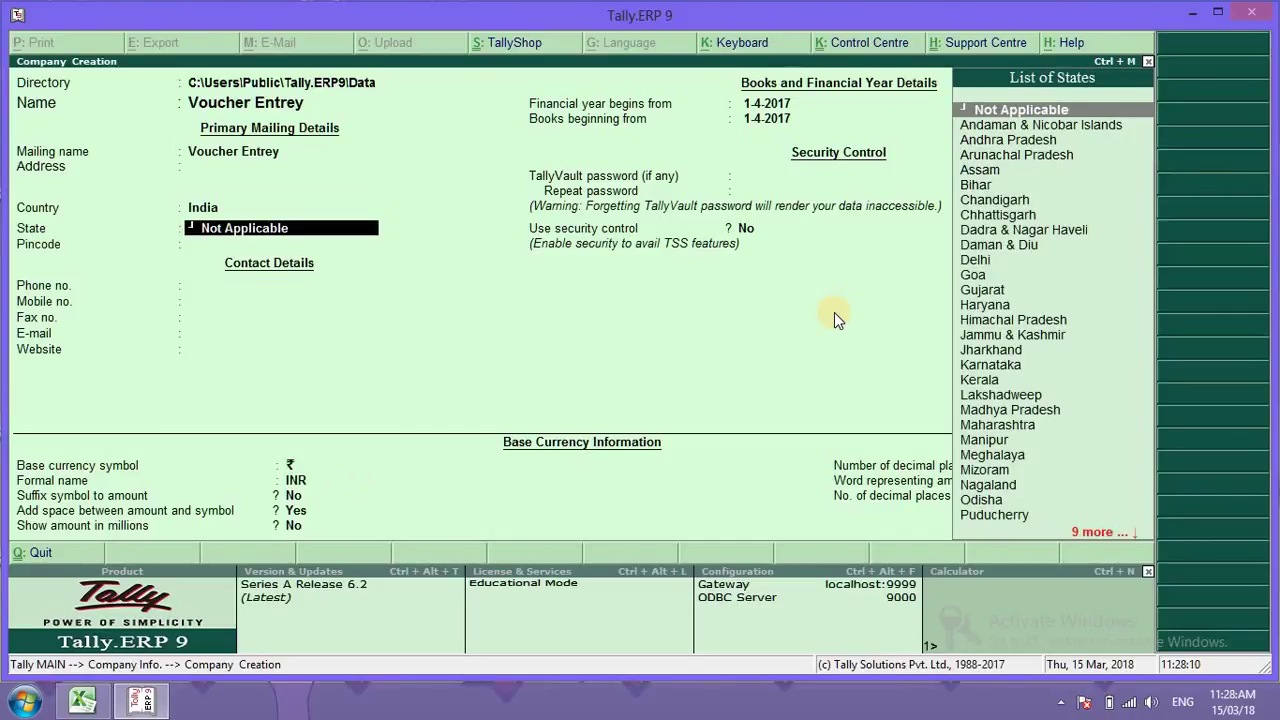
{"action": "type", "text": "Bi"}
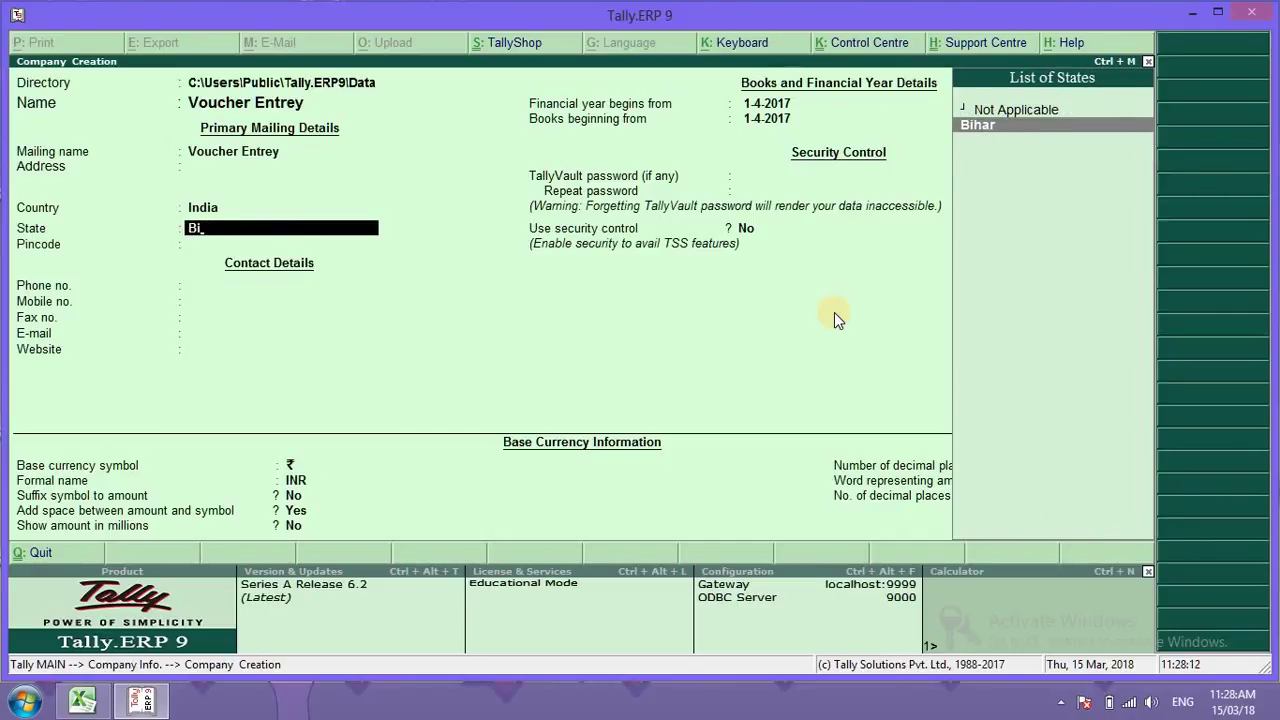
{"action": "key", "text": "Return"}
{"action": "key", "text": "Return"}
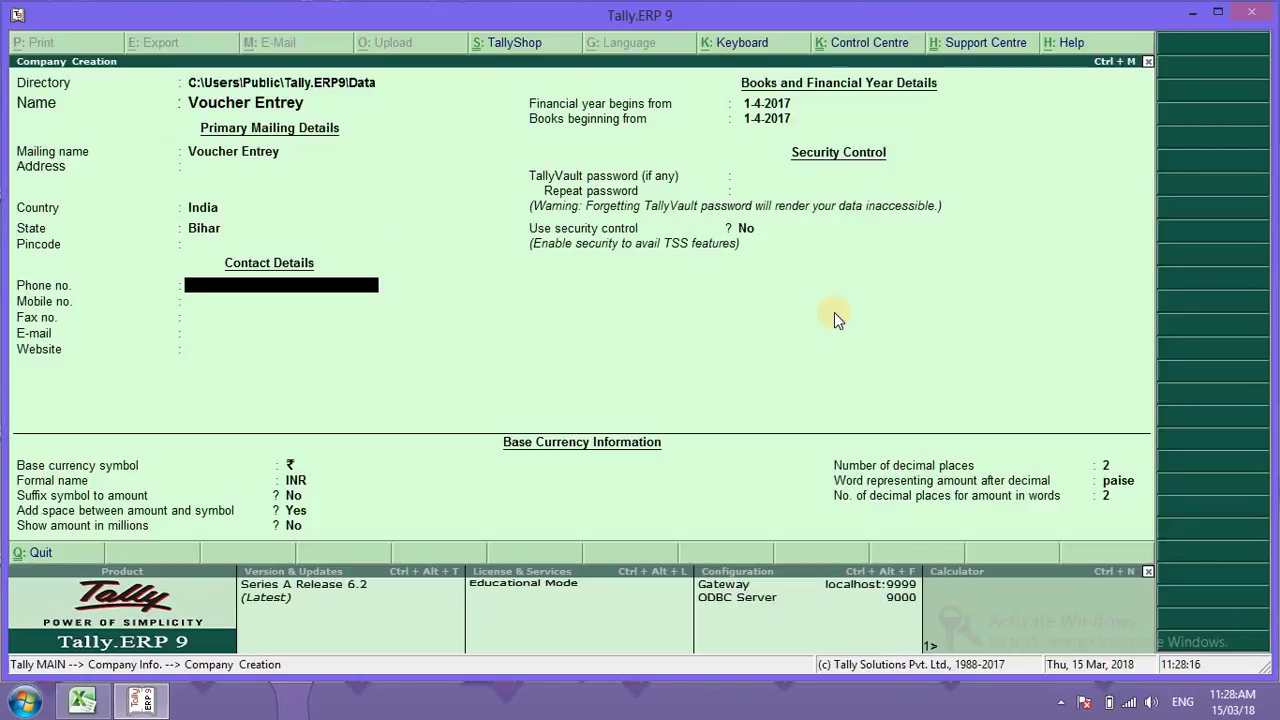
{"action": "key", "text": "Return"}
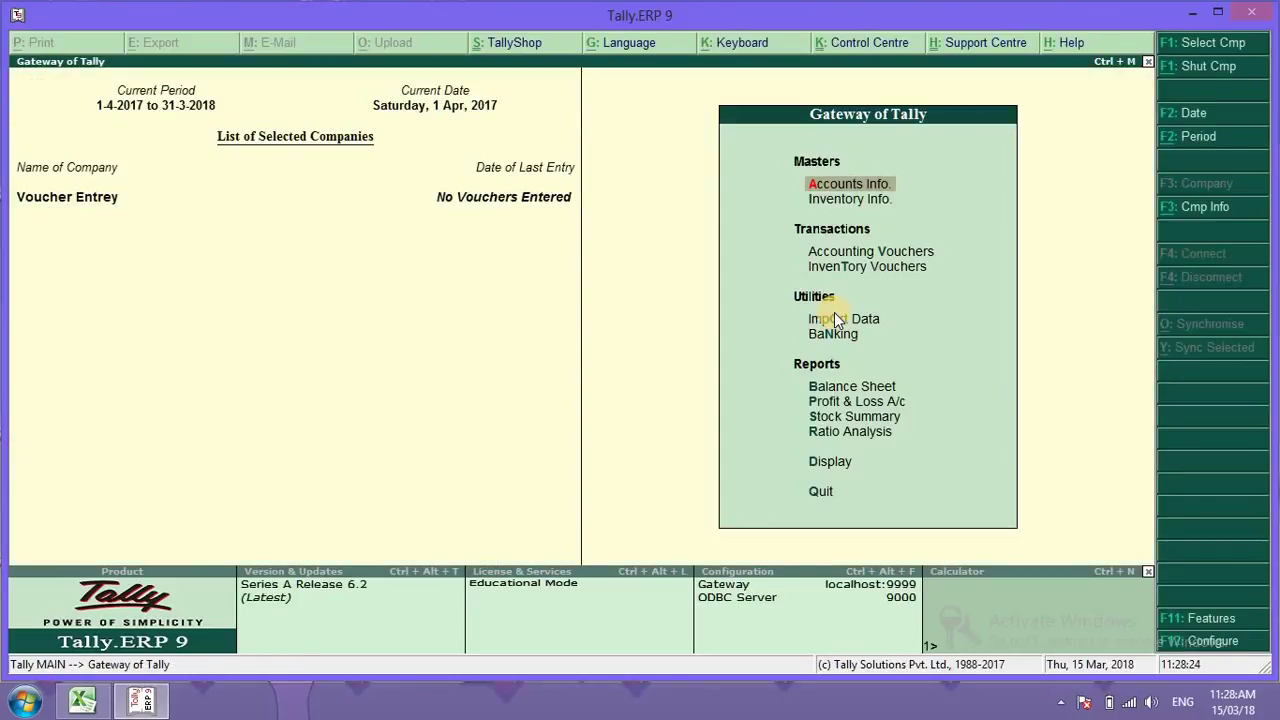
Step: Consult the voucher entry sheet in Excel for the cash start-up entry and open a receipt voucher in Tally's Accounting Vouchers
{"action": "left_click", "coordinate": [870, 255]}
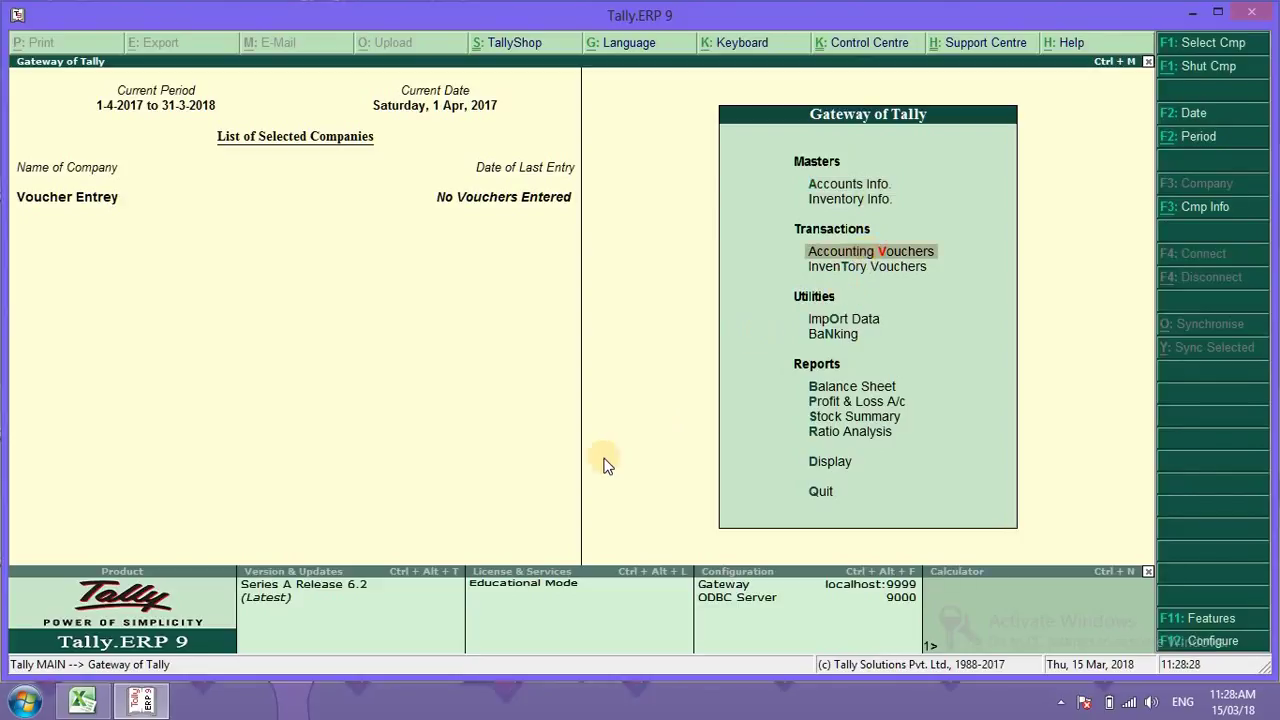
{"action": "key", "text": "Return"}
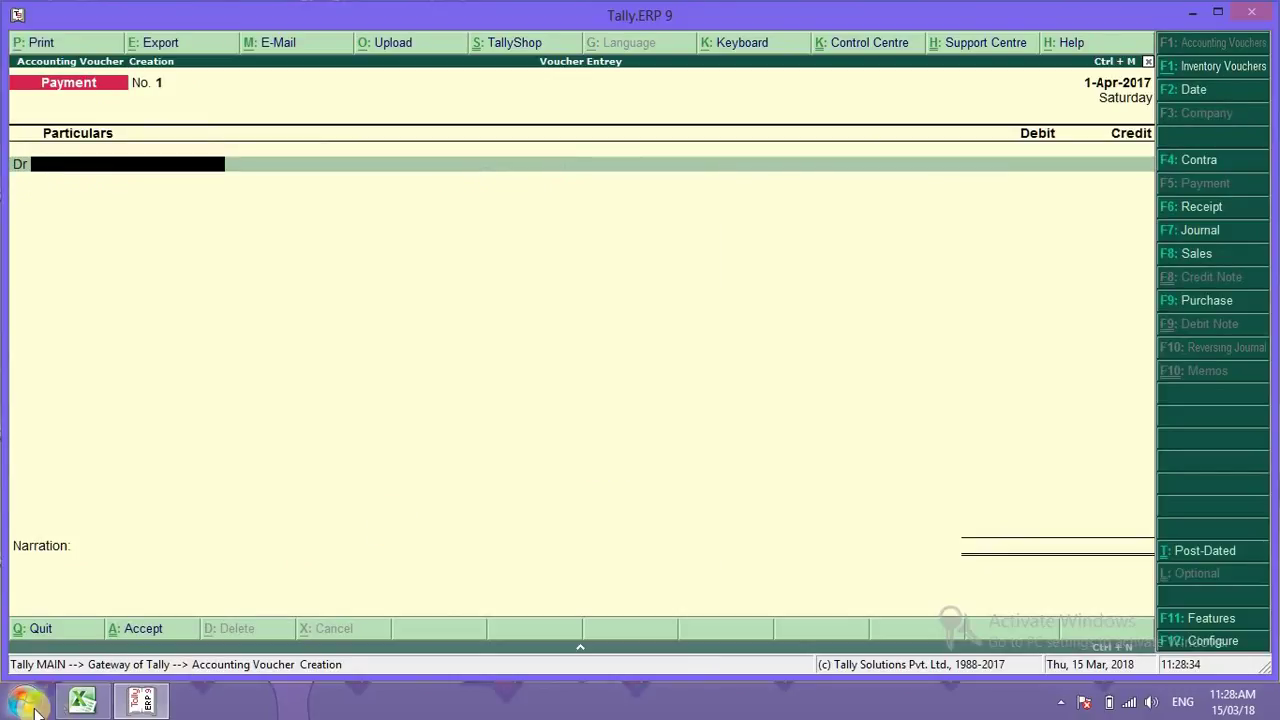
{"action": "left_click", "coordinate": [86, 701]}
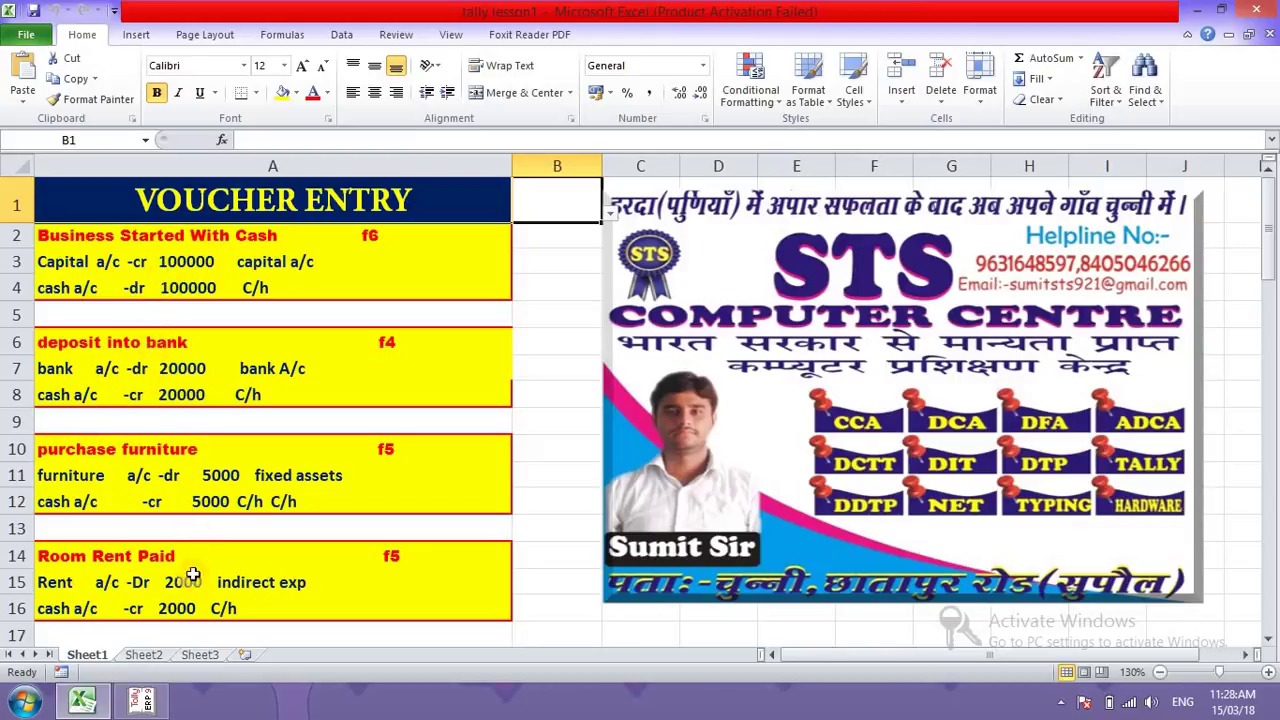
{"action": "left_click", "coordinate": [1197, 9]}
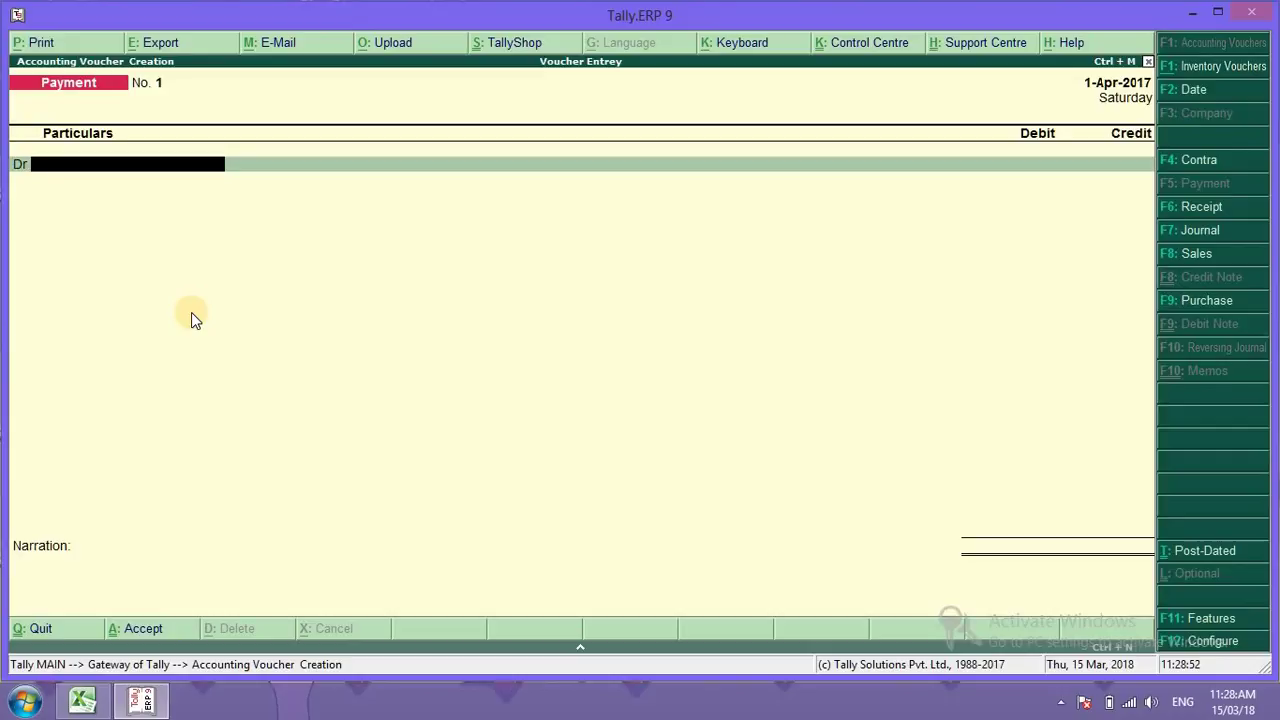
{"action": "key", "text": "F6"}
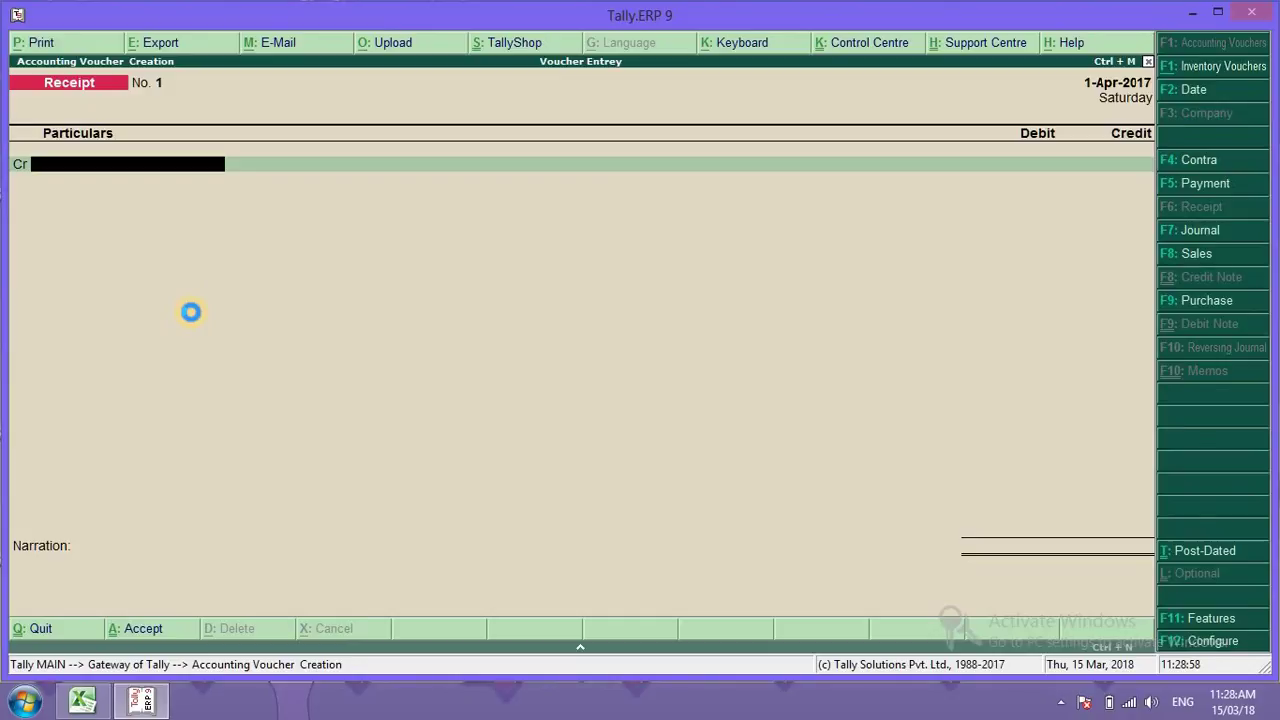
Step: Create a ledger named Capital under Capital Account from within the receipt voucher
{"action": "key", "text": "alt+c"}
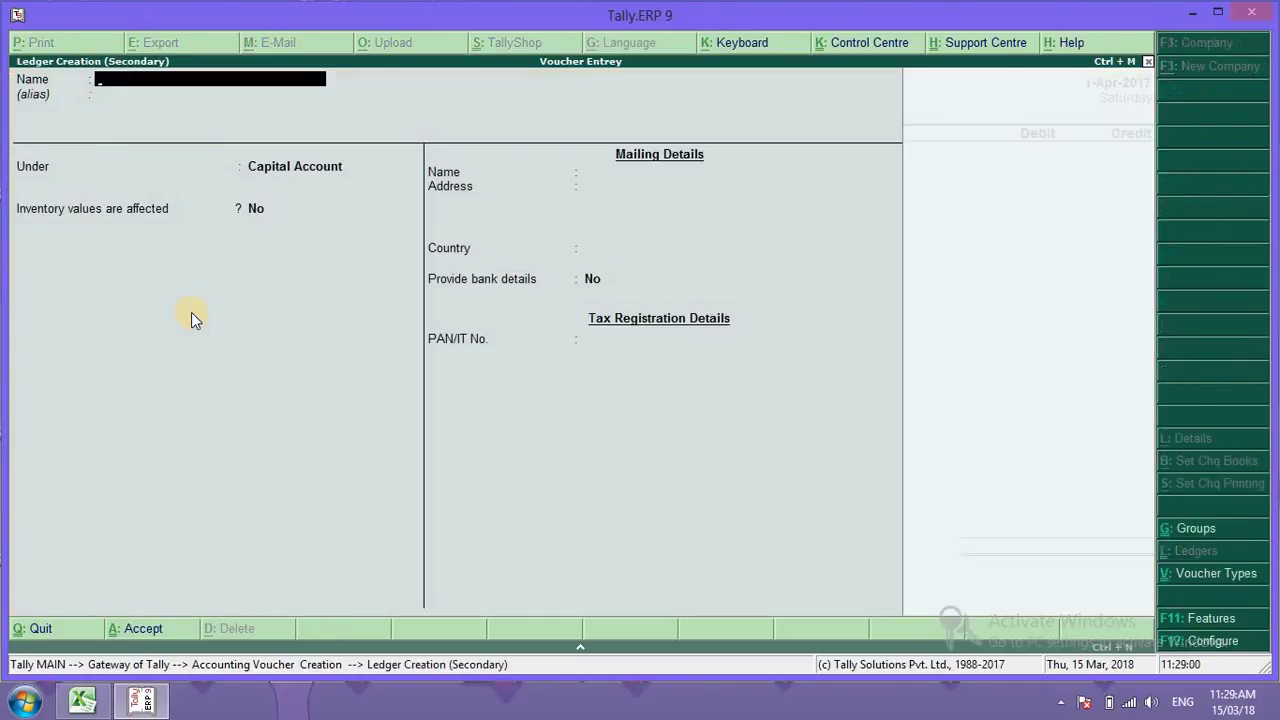
{"action": "type", "text": "Capital"}
{"action": "key", "text": "Return"}
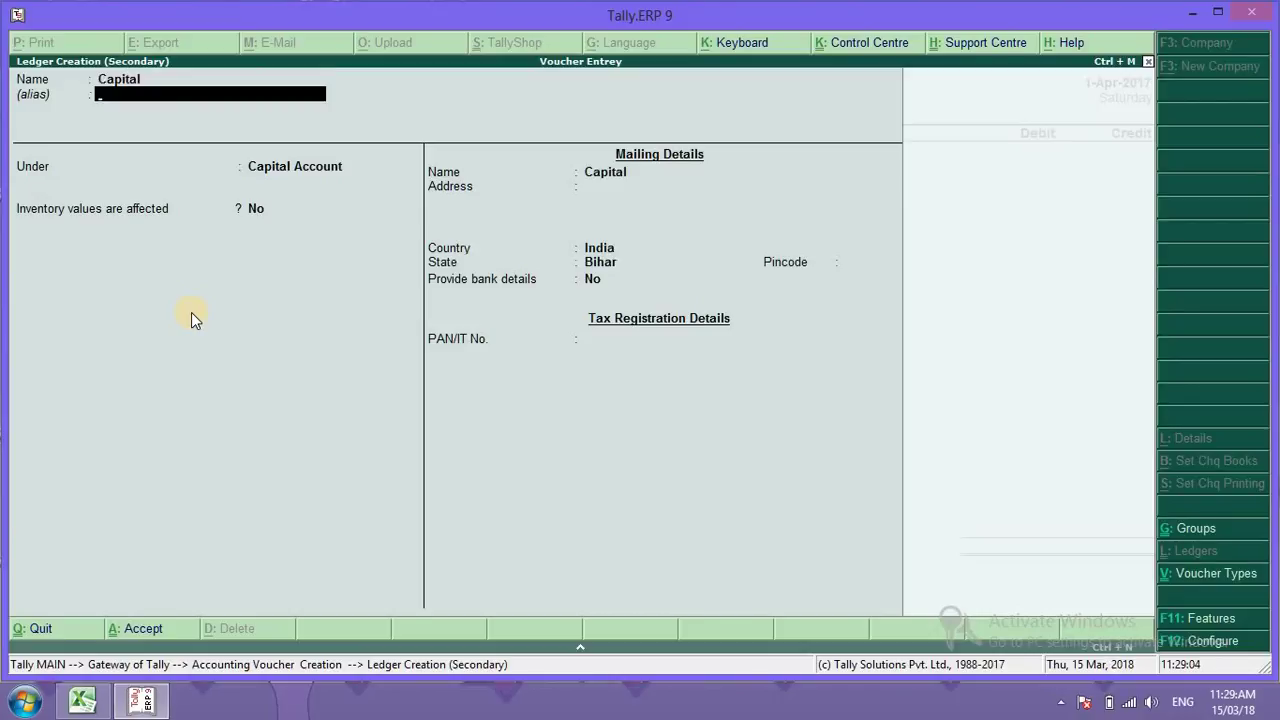
{"action": "key", "text": "Return"}
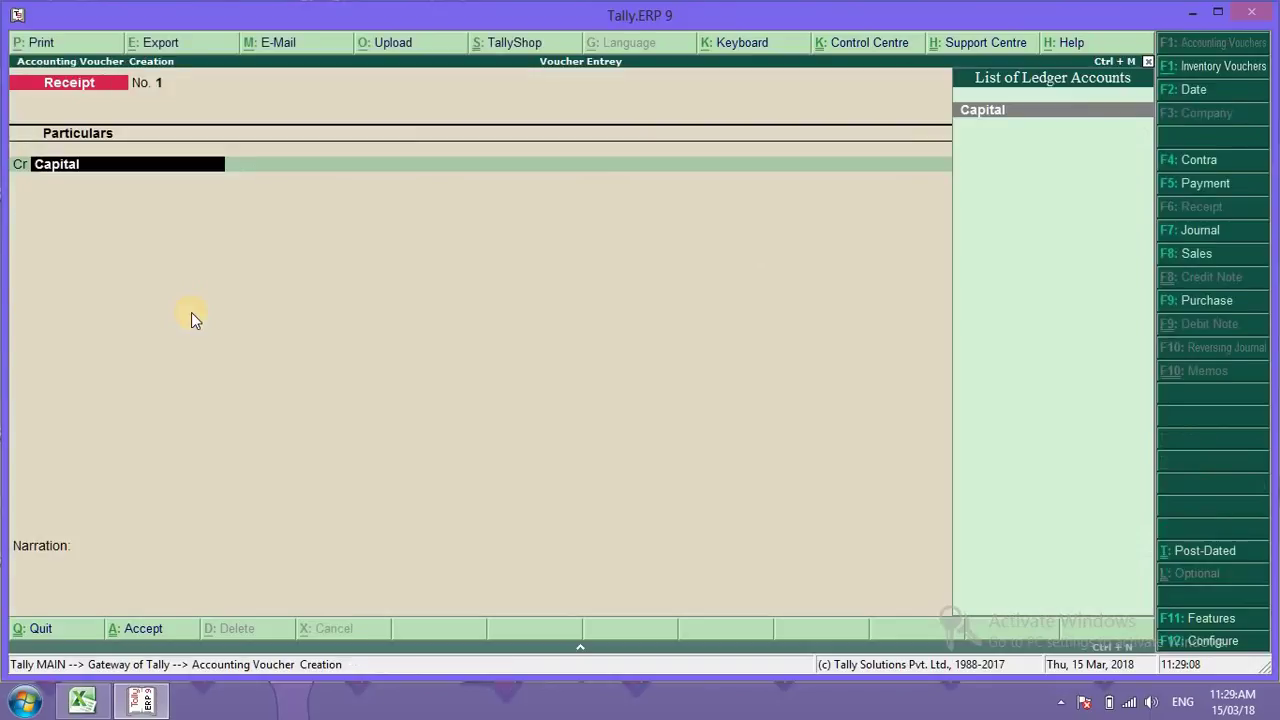
Step: Credit Capital with 1,00,000, debit Cash with the same amount, and save the receipt voucher without narration
{"action": "type", "text": "1"}
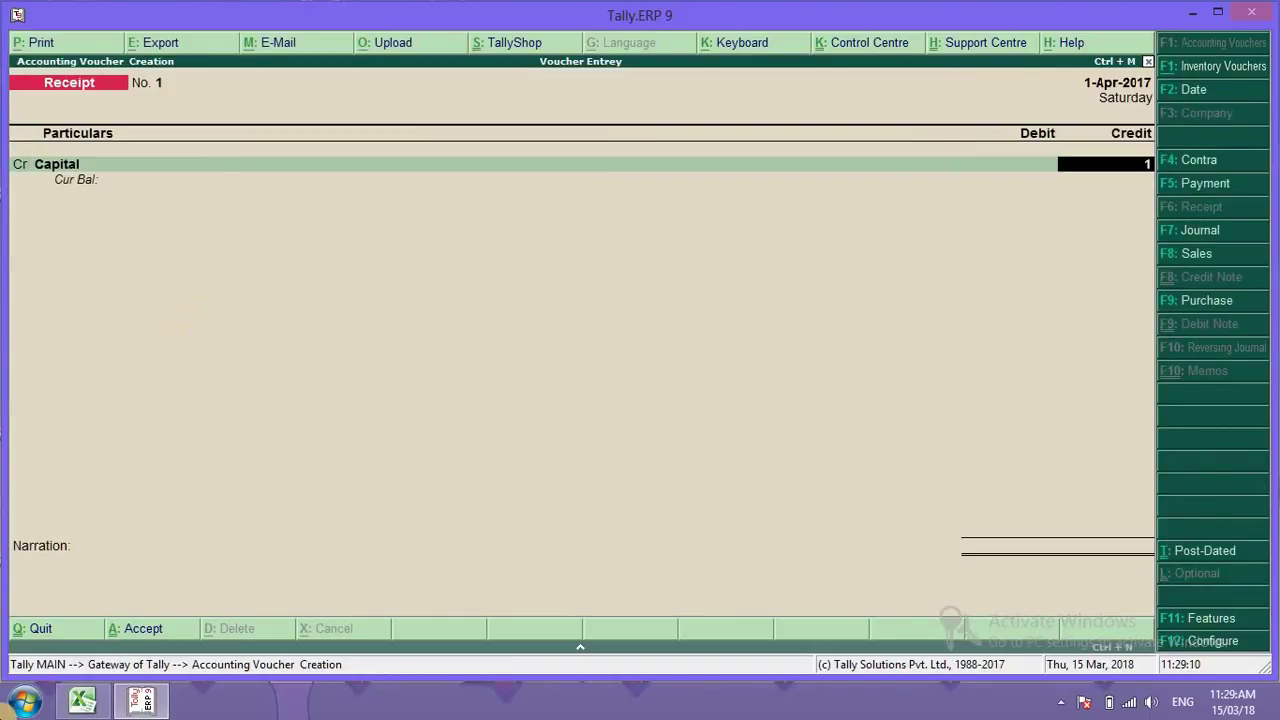
{"action": "type", "text": ",00,00000"}
{"action": "key", "text": "Return"}
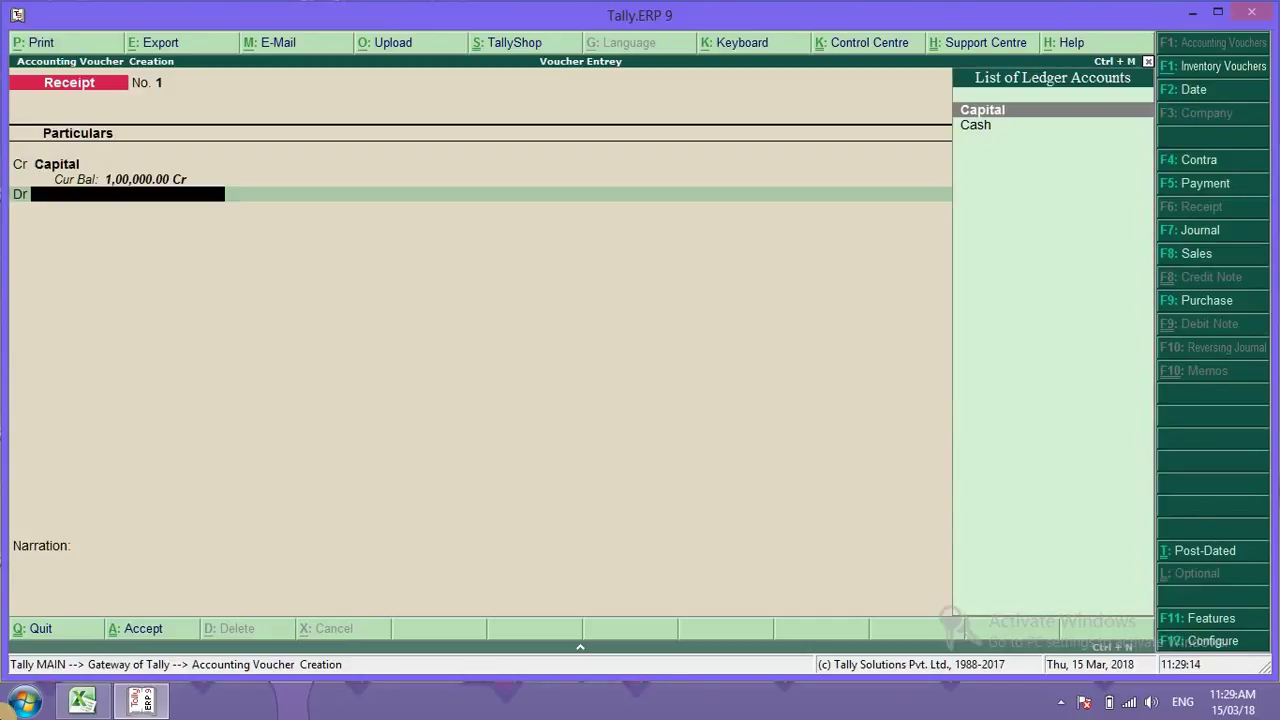
{"action": "key", "text": "Down"}
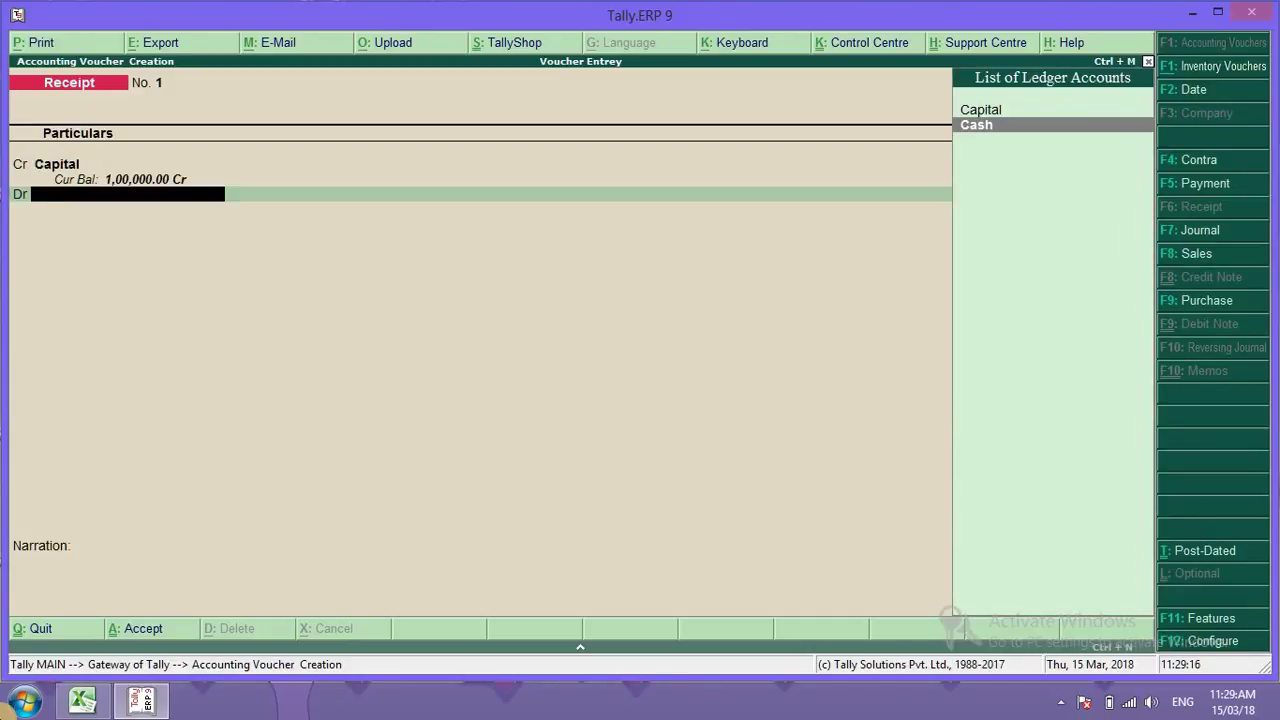
{"action": "key", "text": "Return"}
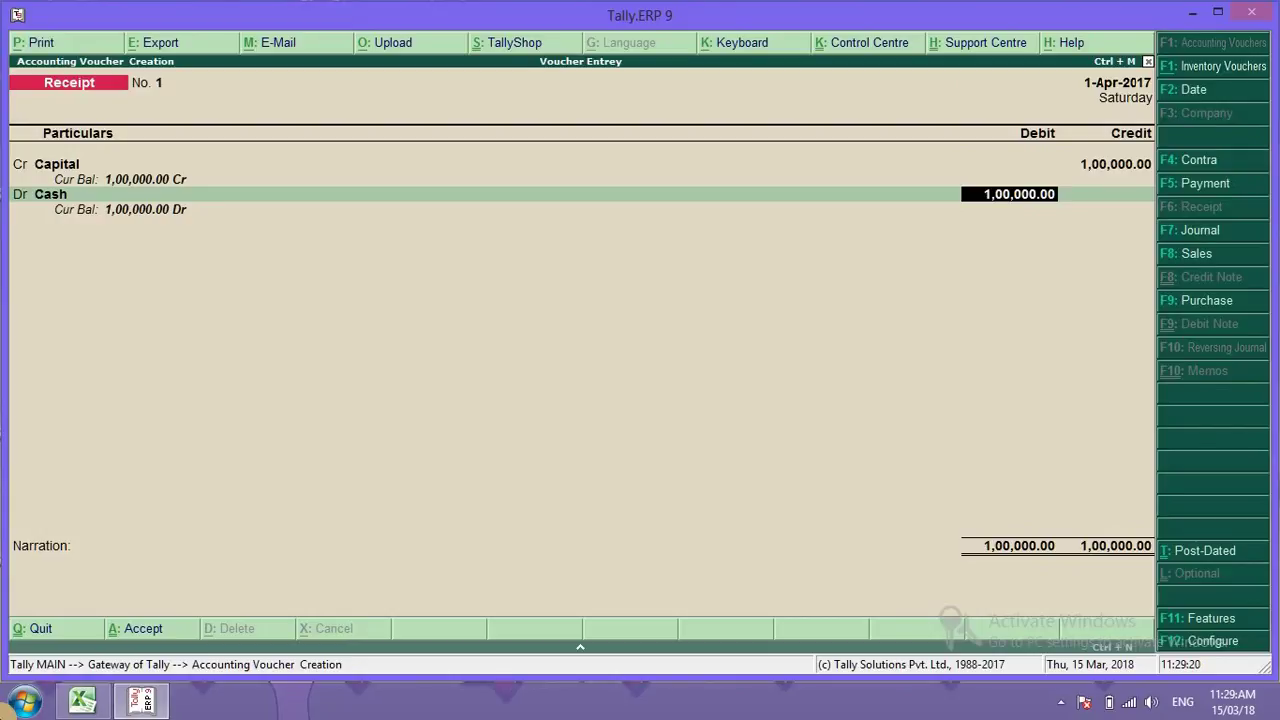
{"action": "key", "text": "ctrl+a"}
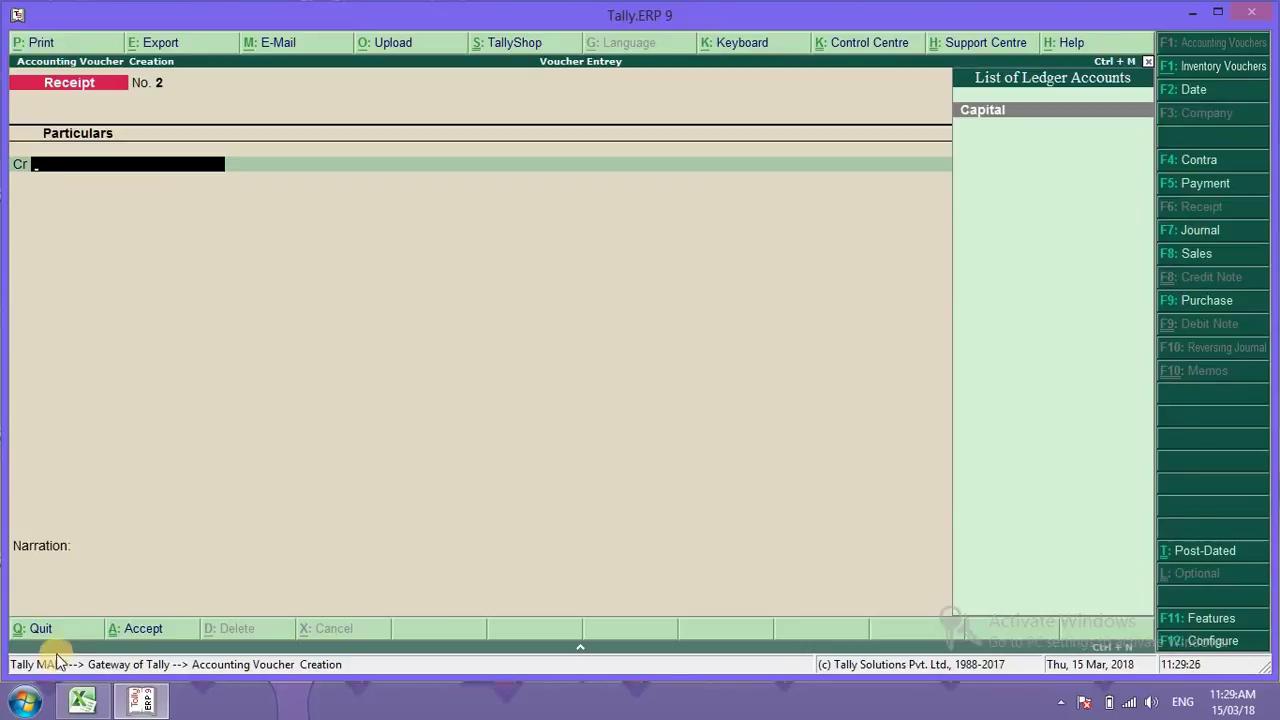
Step: Consult the bank deposit entry in Excel, then start a contra voucher in Tally that credits Cash with 20,000
{"action": "left_click", "coordinate": [90, 704]}
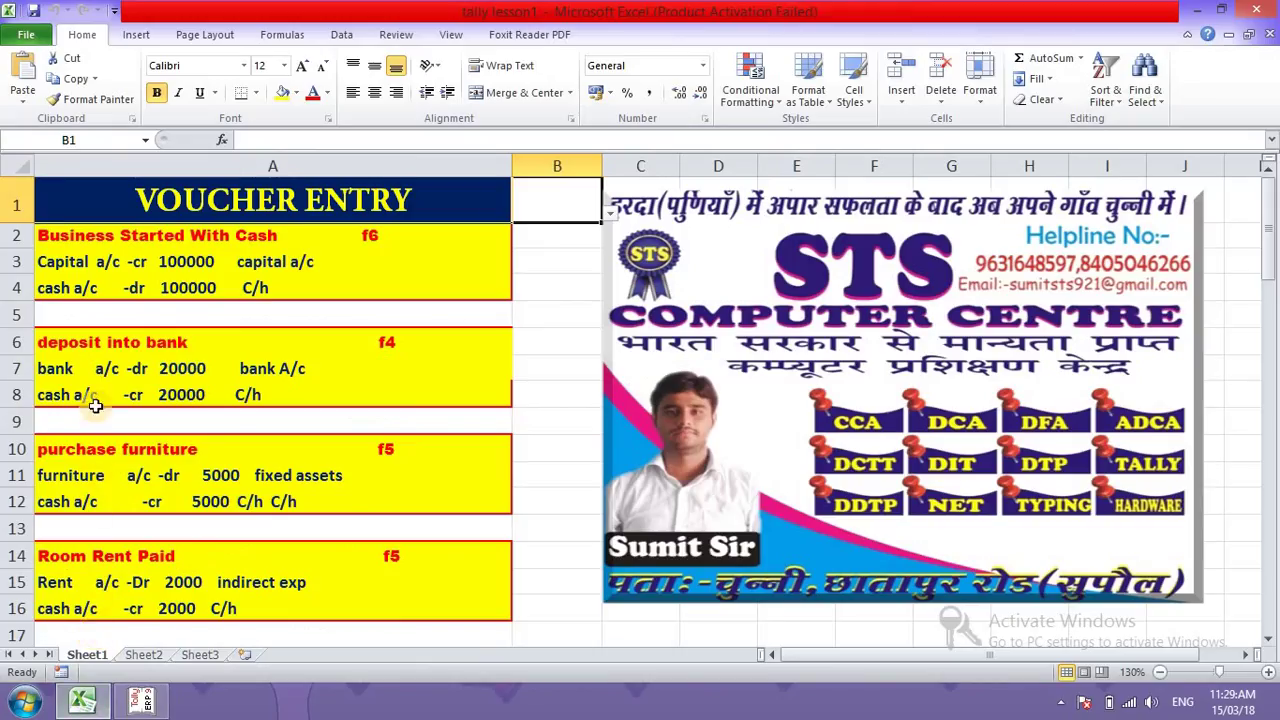
{"action": "left_click", "coordinate": [1200, 8]}
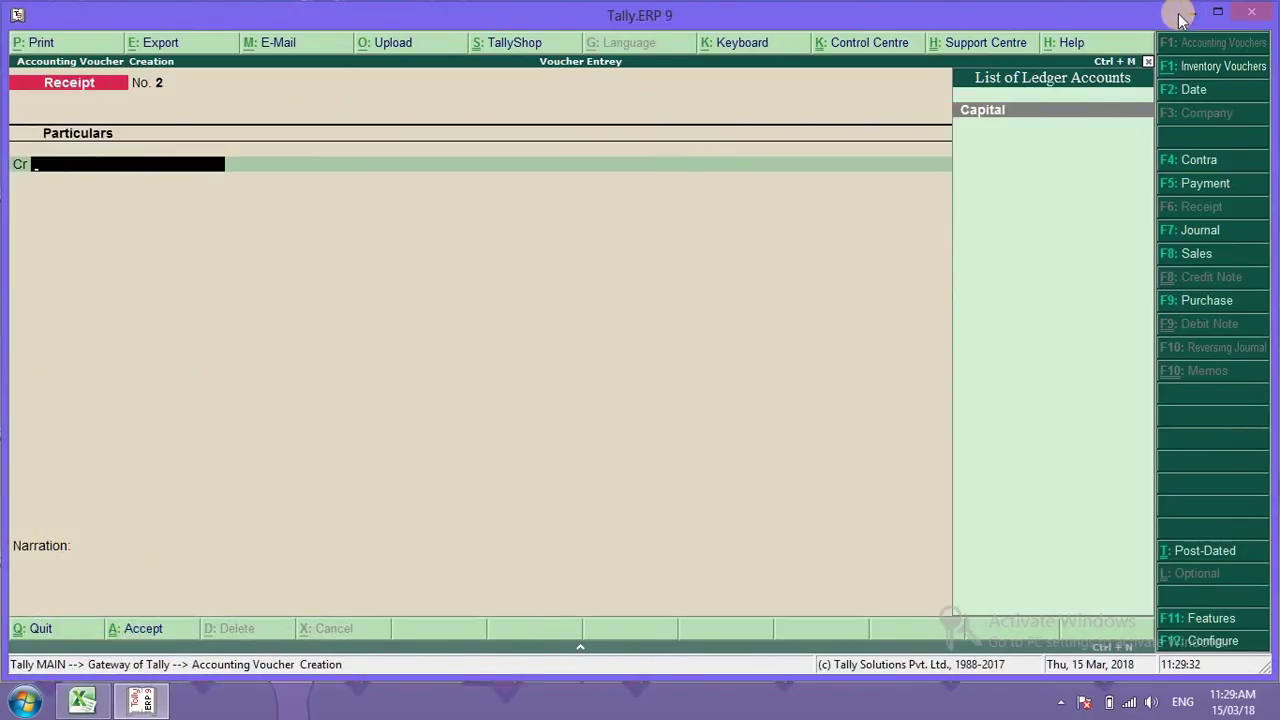
{"action": "key", "text": "F4"}
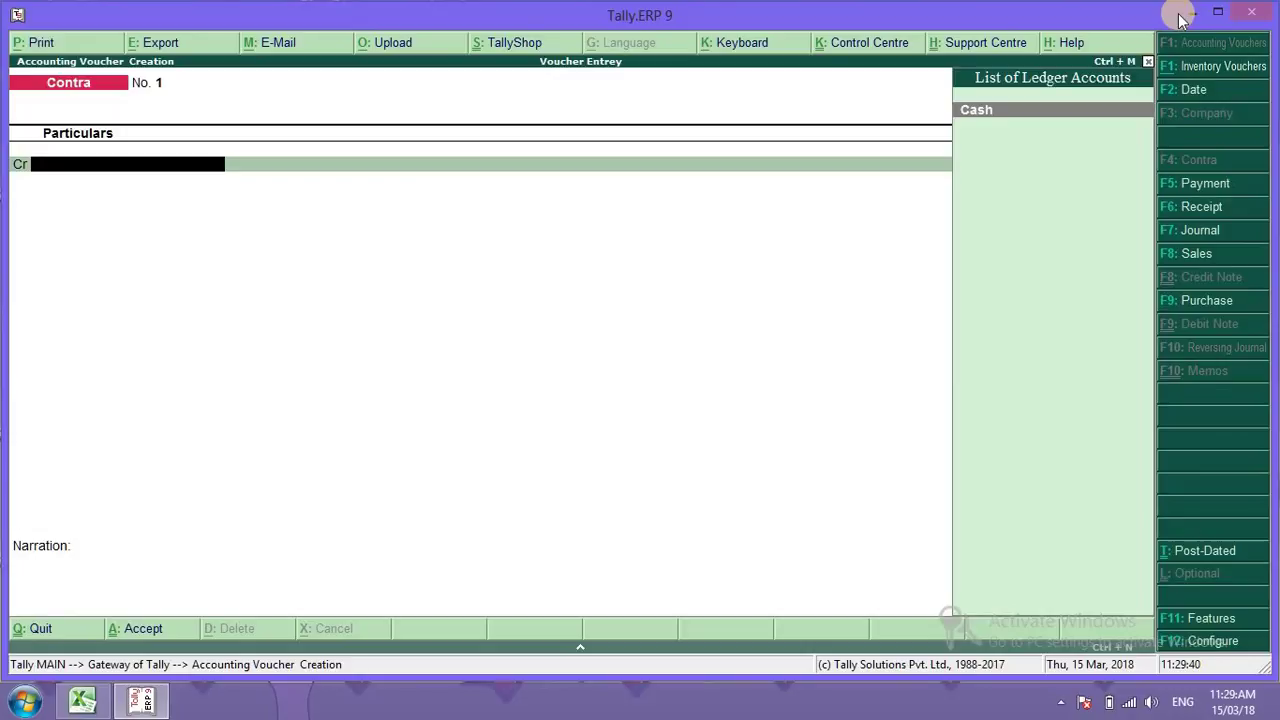
{"action": "key", "text": "Return"}
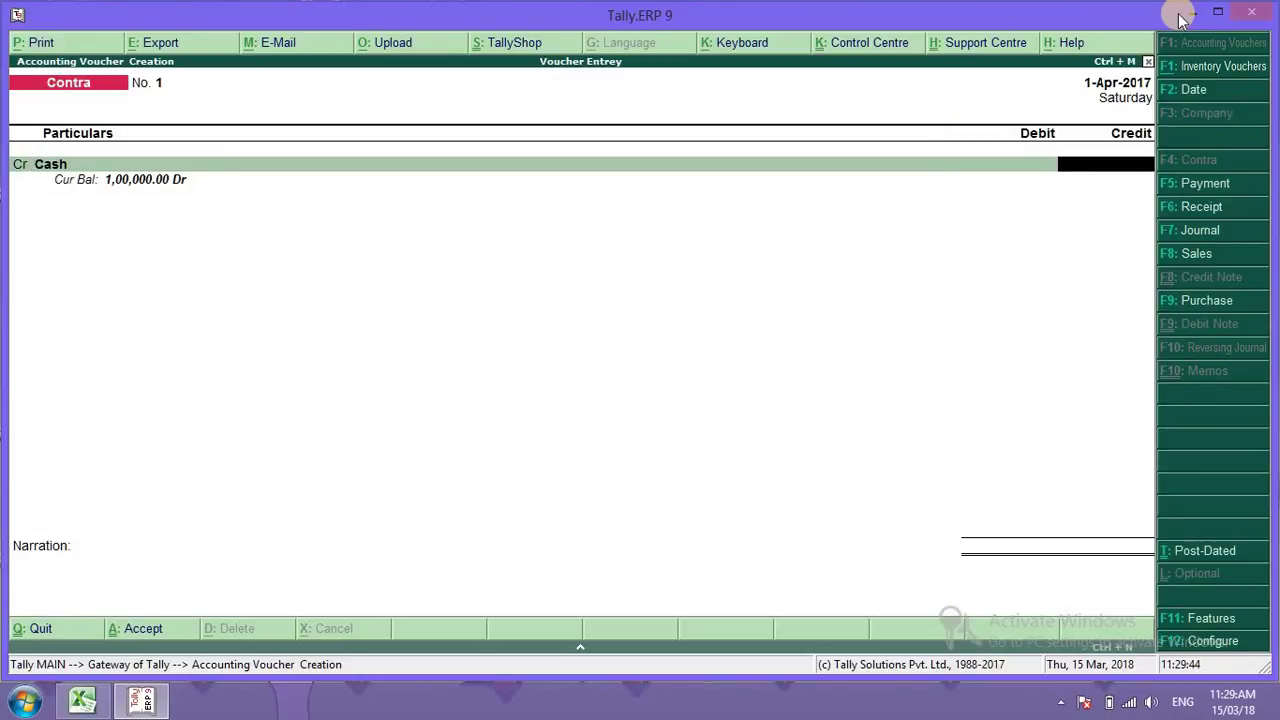
{"action": "type", "text": "20000"}
{"action": "key", "text": "Return"}
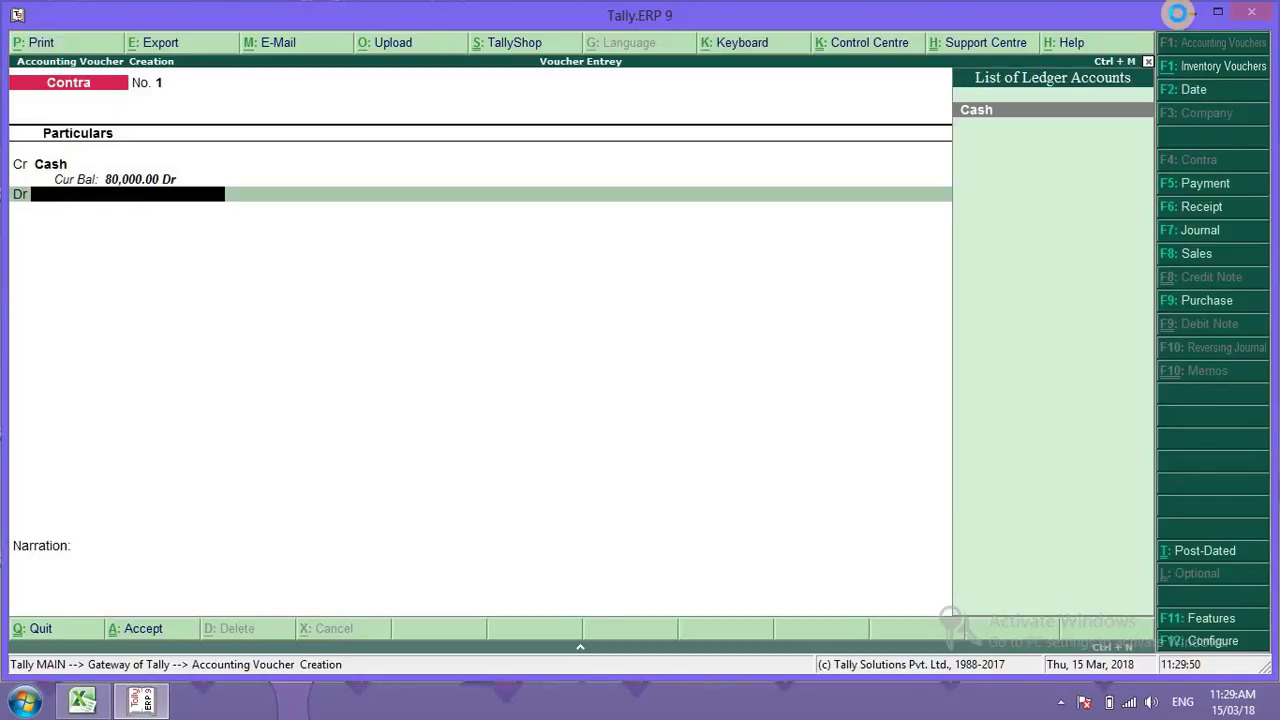
Step: Create a ledger named Bamk under the Bank Accounts group, with its bank account details left blank, for the contra's debit line
{"action": "key", "text": "alt+c"}
{"action": "type", "text": "B"}
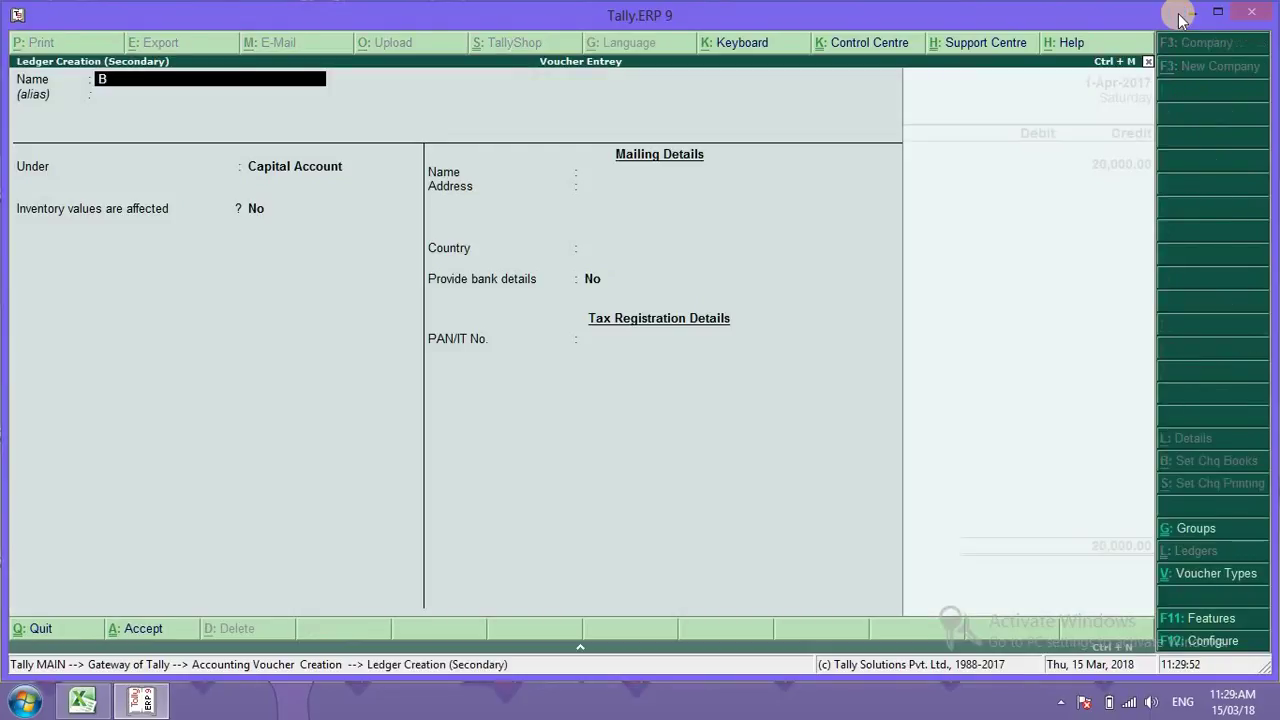
{"action": "type", "text": "amk"}
{"action": "key", "text": "Return"}
{"action": "type", "text": "Ba"}
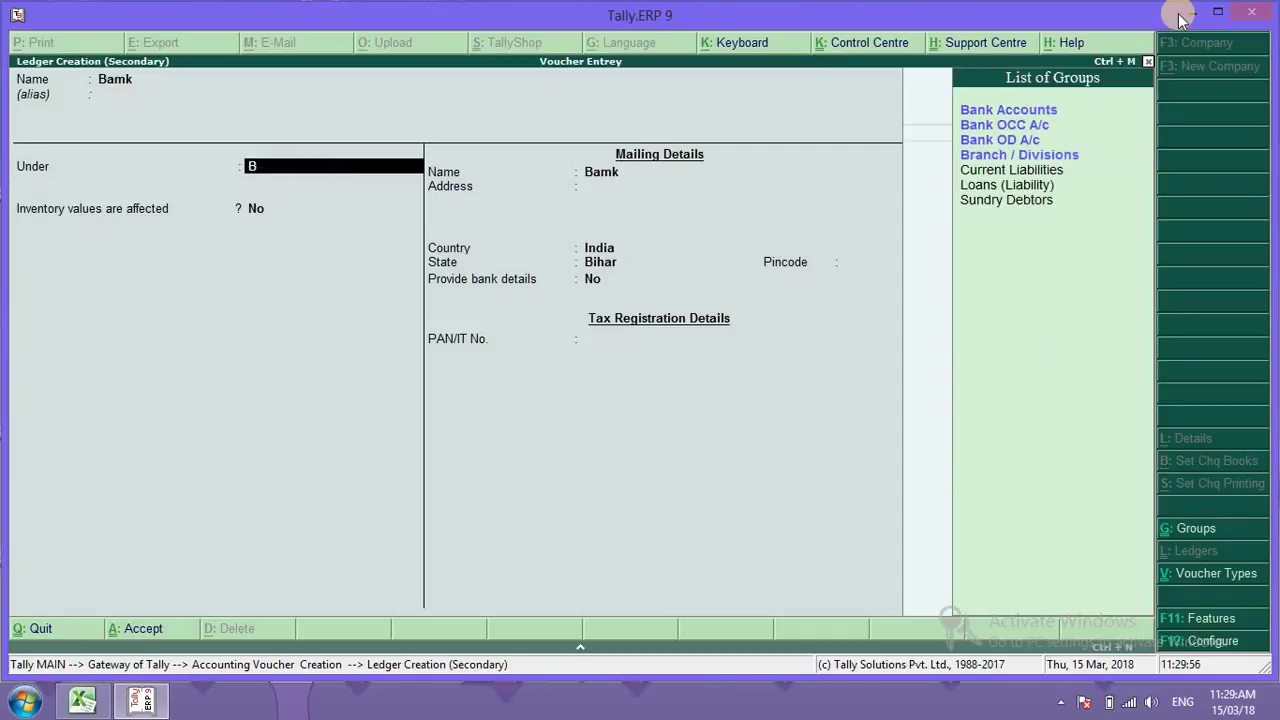
{"action": "key", "text": "Down"}
{"action": "key", "text": "Down"}
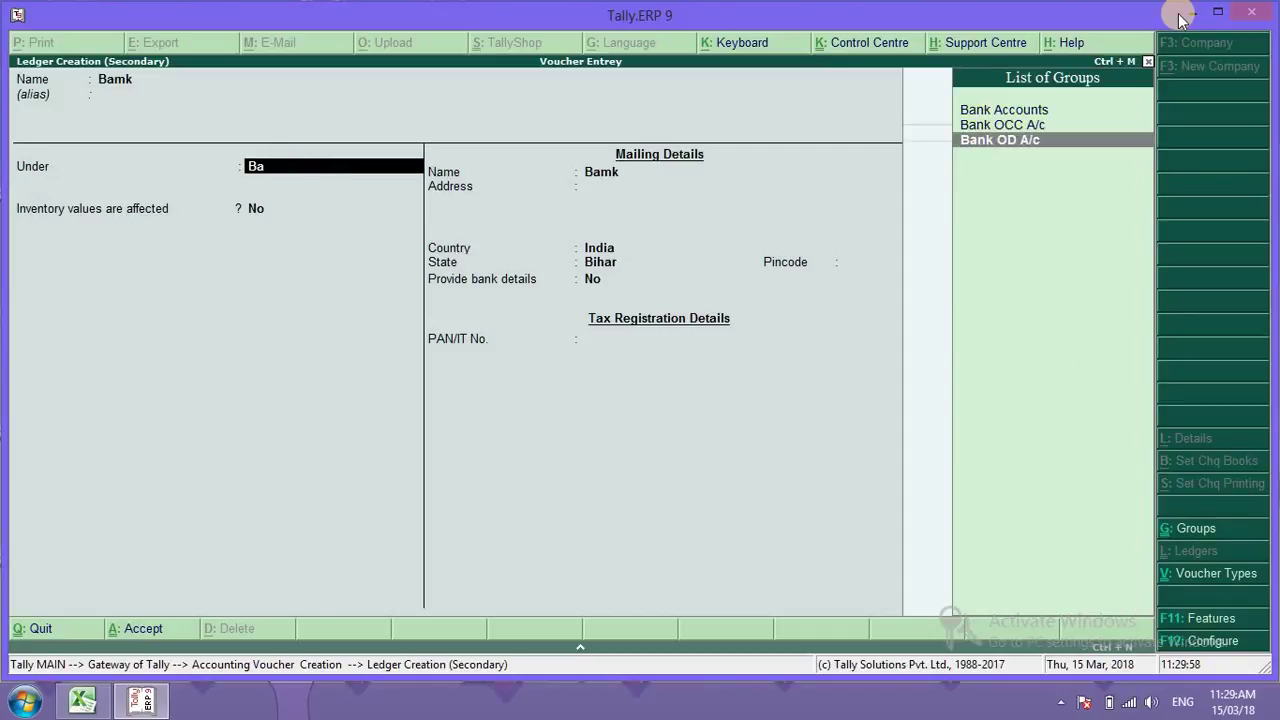
{"action": "key", "text": "Up"}
{"action": "key", "text": "Up"}
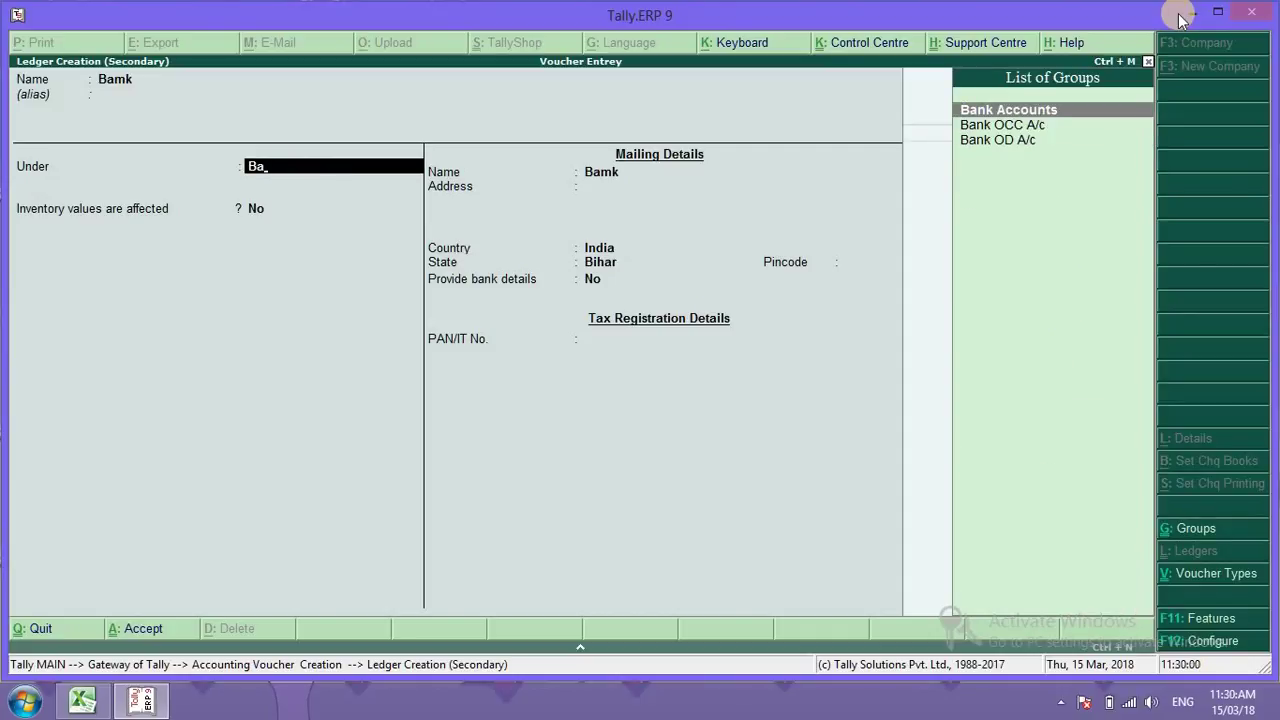
{"action": "key", "text": "Return"}
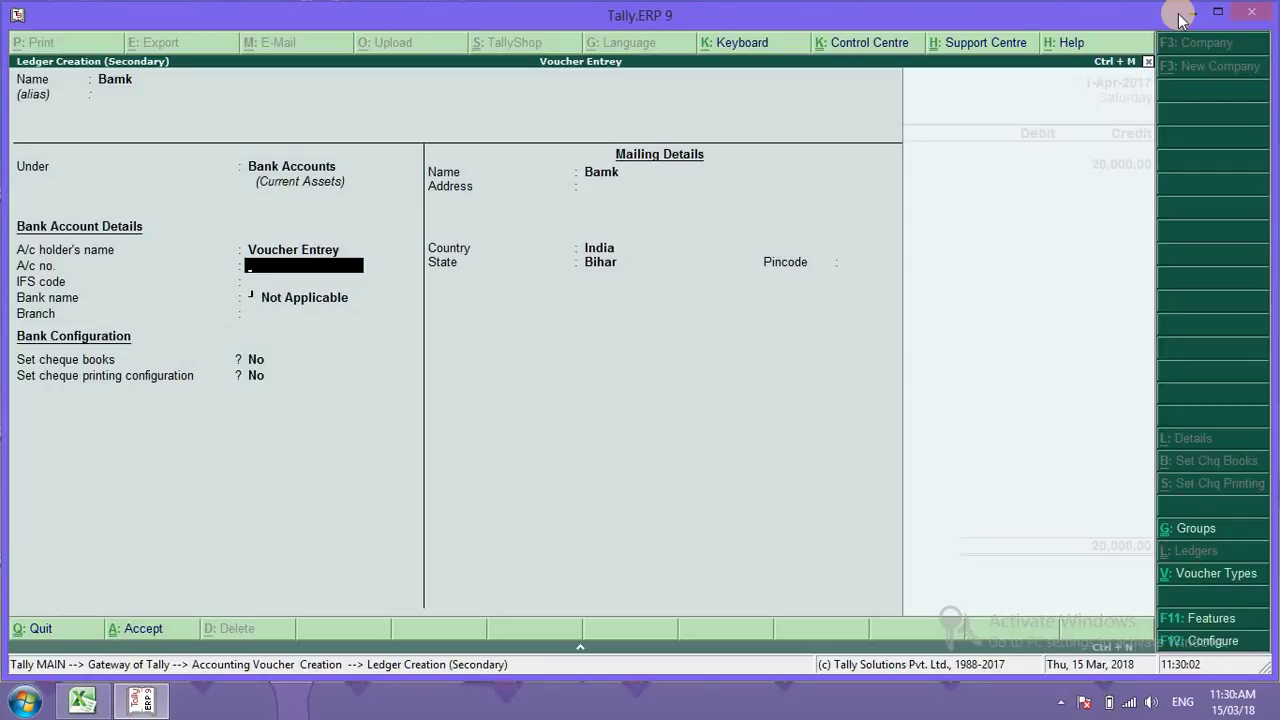
{"action": "key", "text": "ctrl+a"}
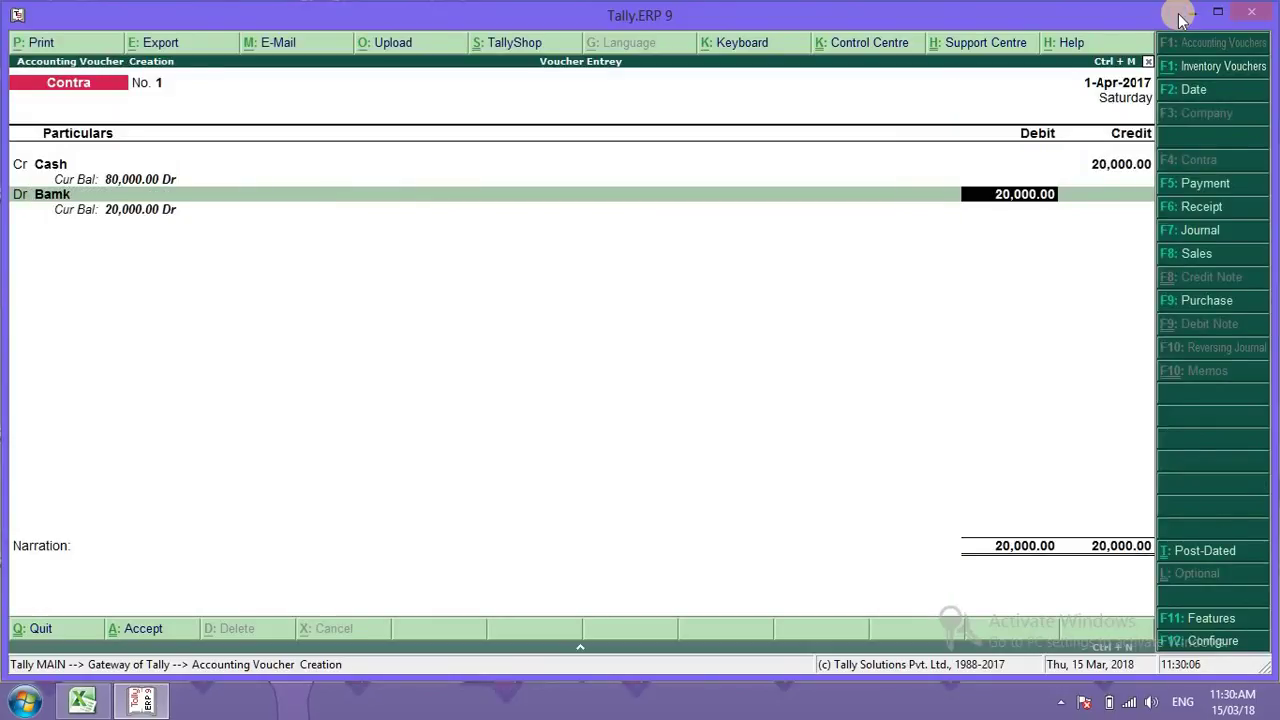
Step: Accept the 20,000 debit to the bank ledger and save the contra voucher with an empty narration
{"action": "key", "text": "Return"}
{"action": "key", "text": "Return"}
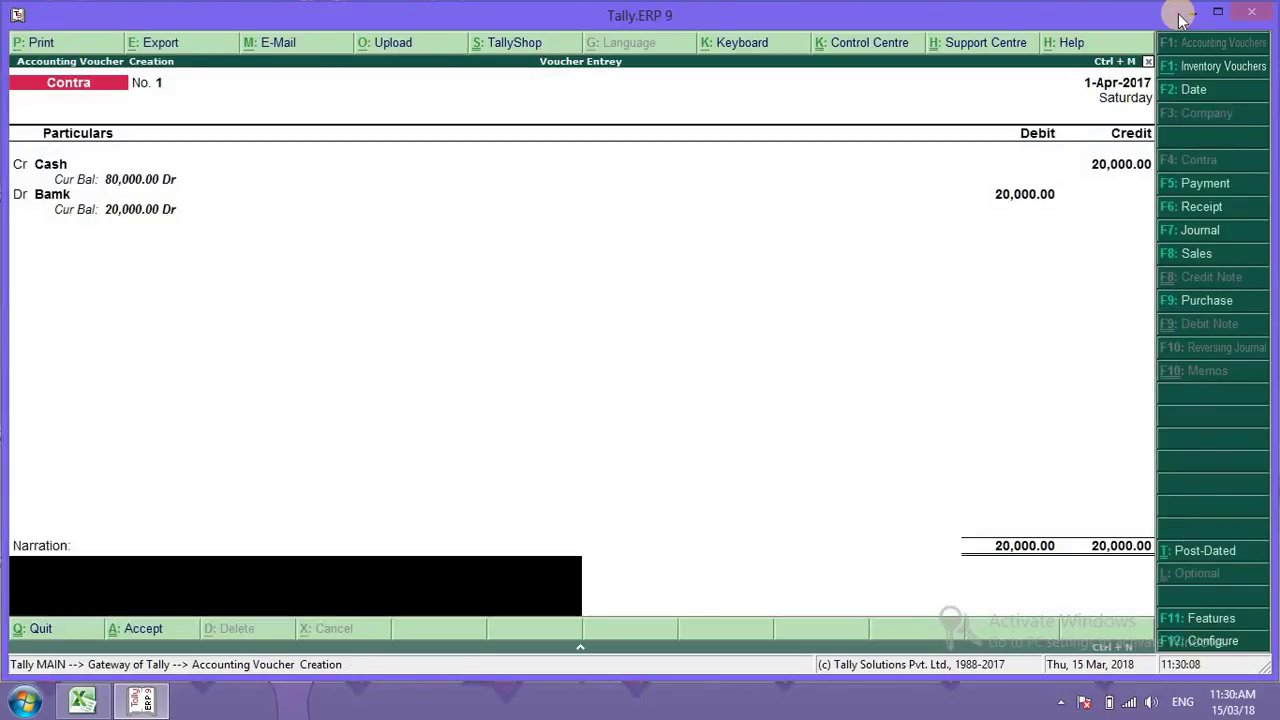
{"action": "key", "text": "ctrl+a"}
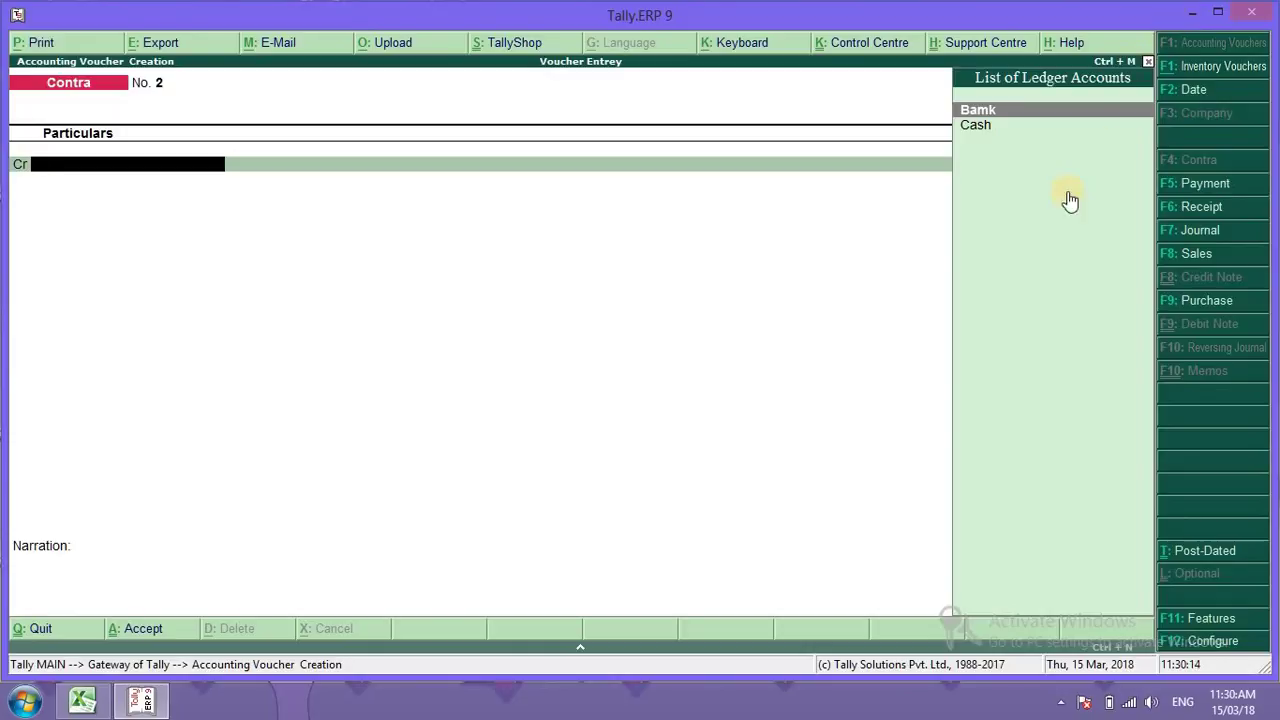
Step: Consult the furniture purchase entry in the Excel sheet, then return to Tally and start a payment voucher
{"action": "left_click", "coordinate": [82, 700]}
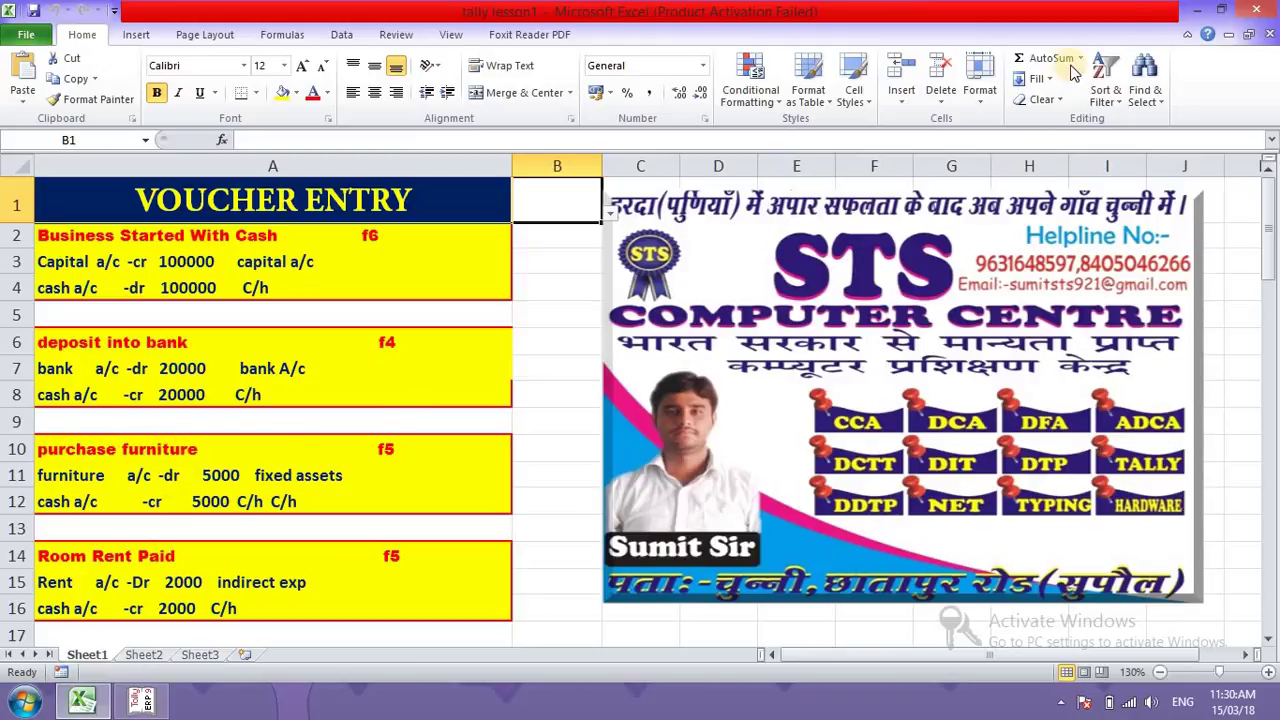
{"action": "left_click", "coordinate": [1196, 11]}
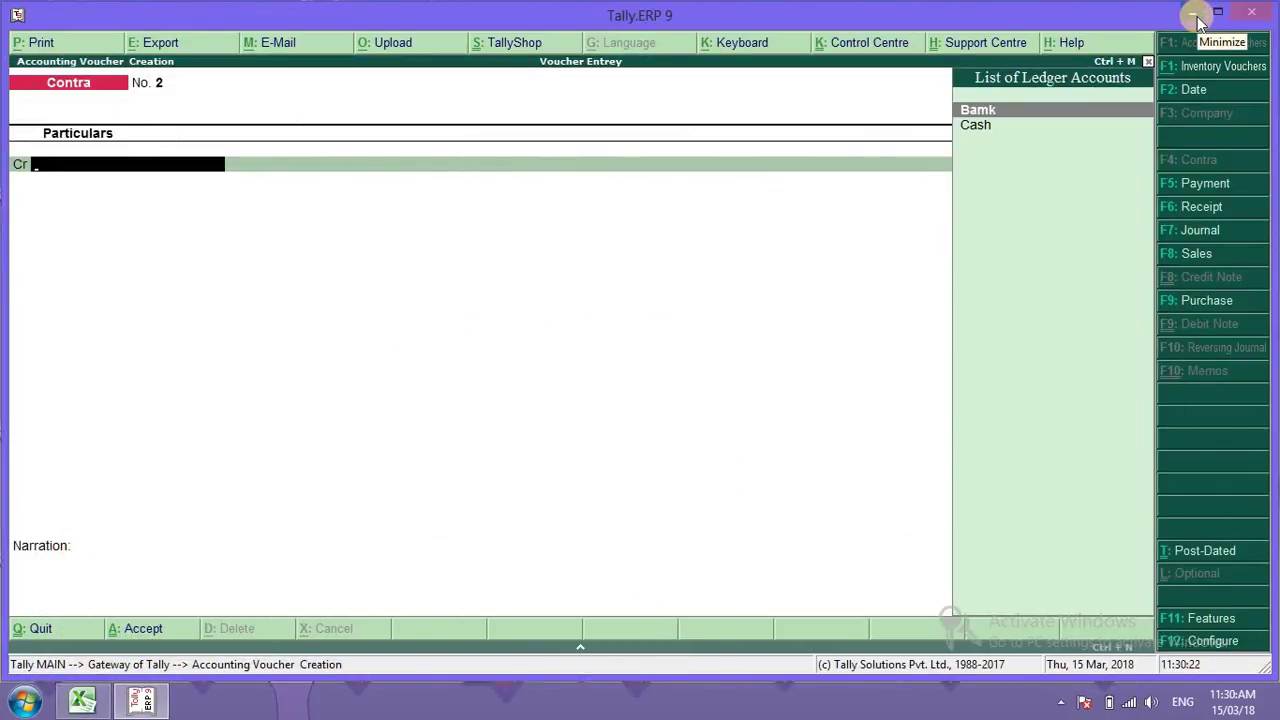
{"action": "key", "text": "F5"}
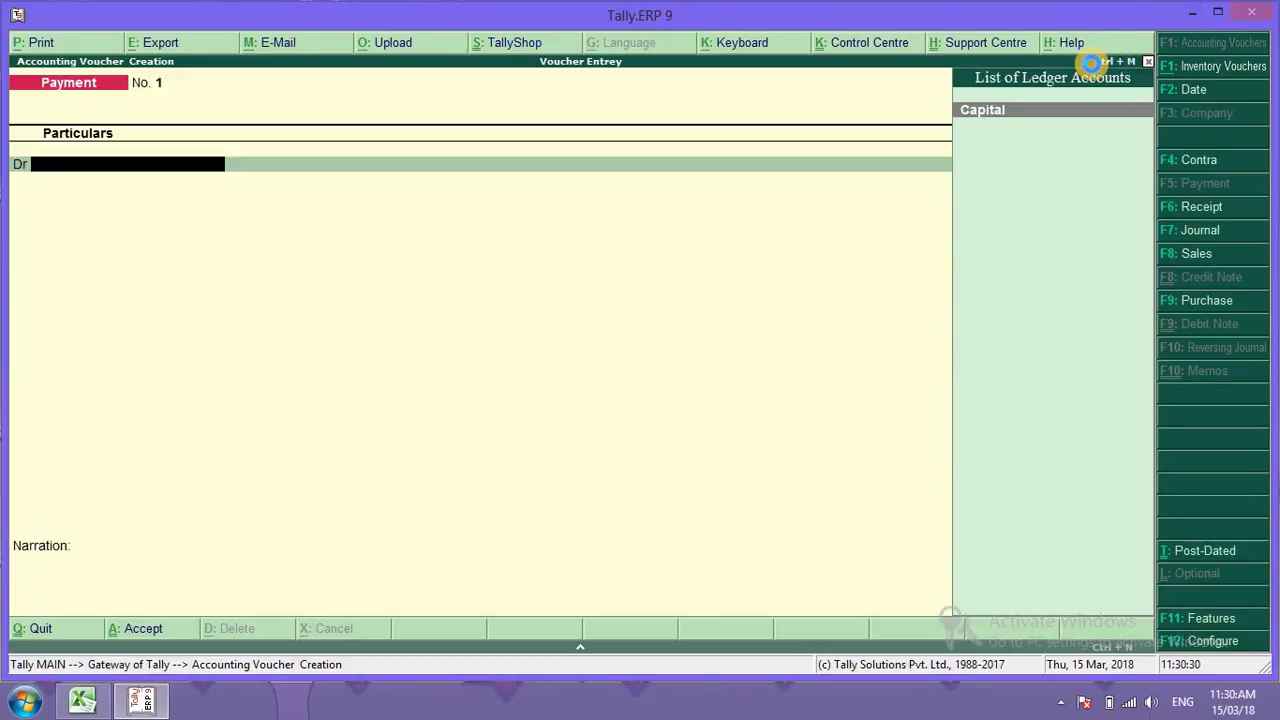
Step: Create a ledger named Furniture under the Fixed Assets group for the payment voucher's debit line
{"action": "key", "text": "alt+c"}
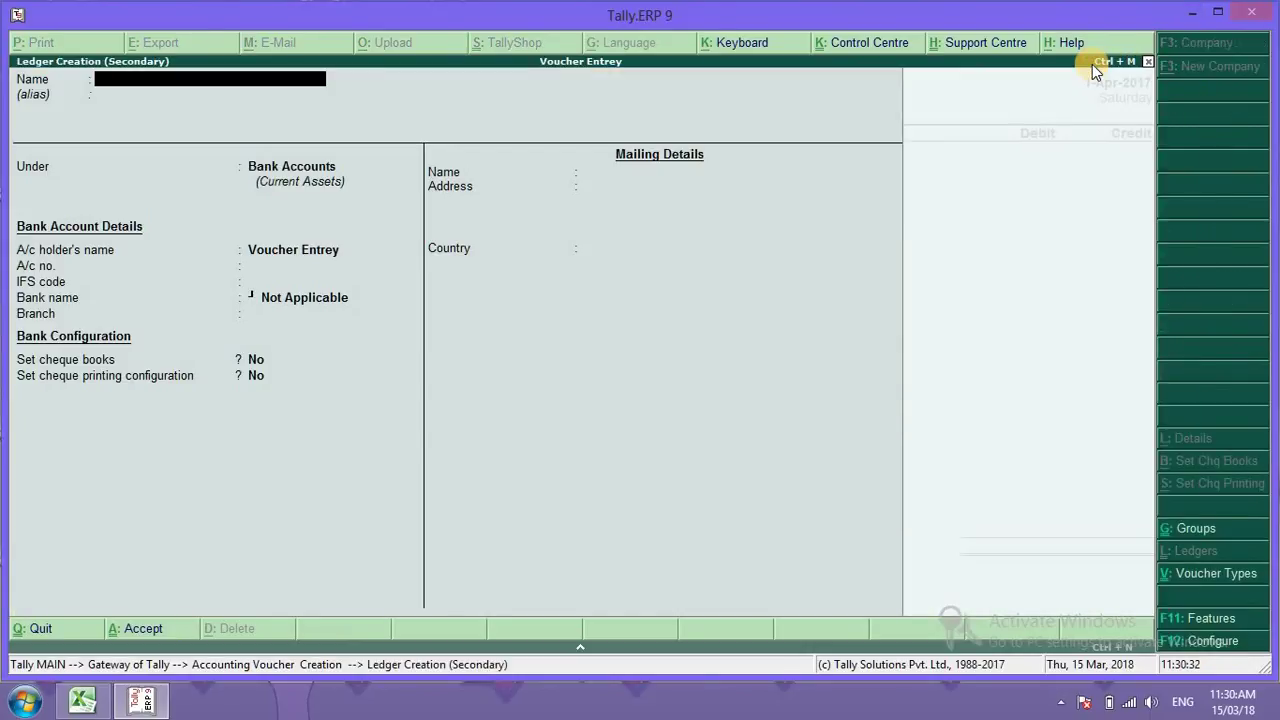
{"action": "type", "text": "Furniture"}
{"action": "key", "text": "Return"}
{"action": "key", "text": "Return"}
{"action": "type", "text": "F"}
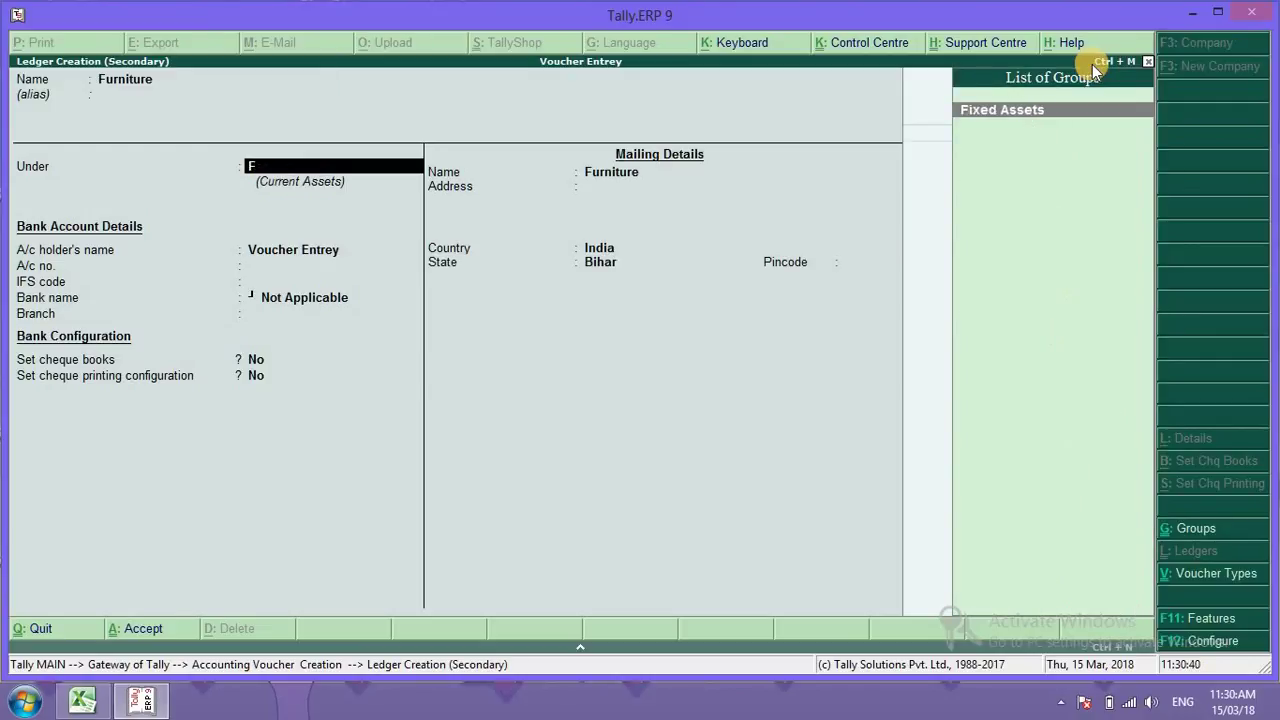
{"action": "type", "text": "i"}
{"action": "key", "text": "Return"}
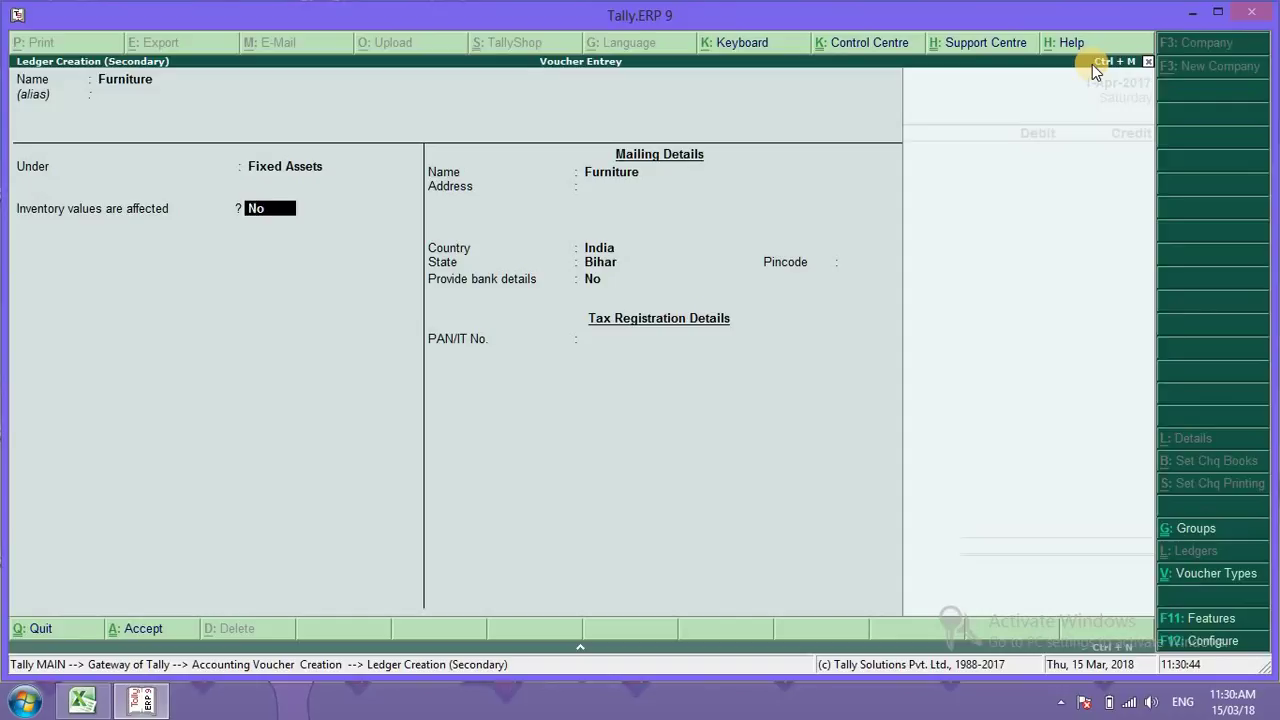
{"action": "key", "text": "ctrl+a"}
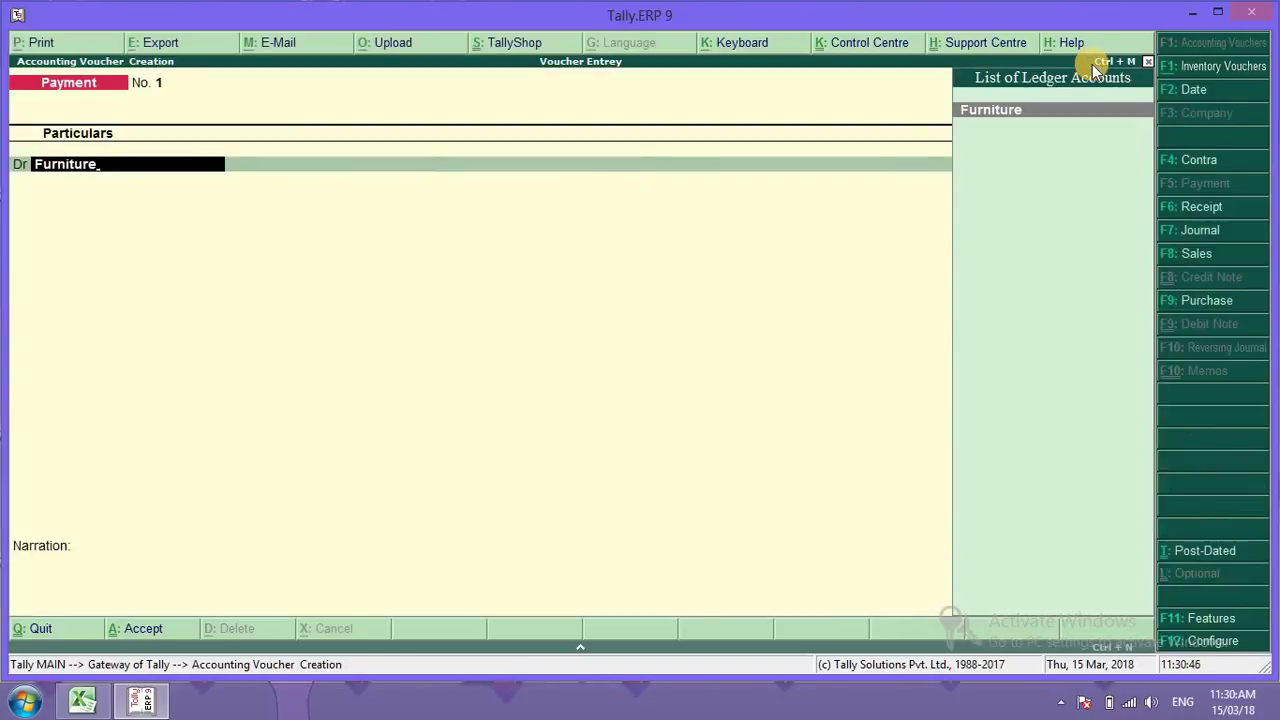
Step: Debit Furniture with 5,000, credit Cash with the same amount, and save the payment voucher without narration
{"action": "key", "text": "Return"}
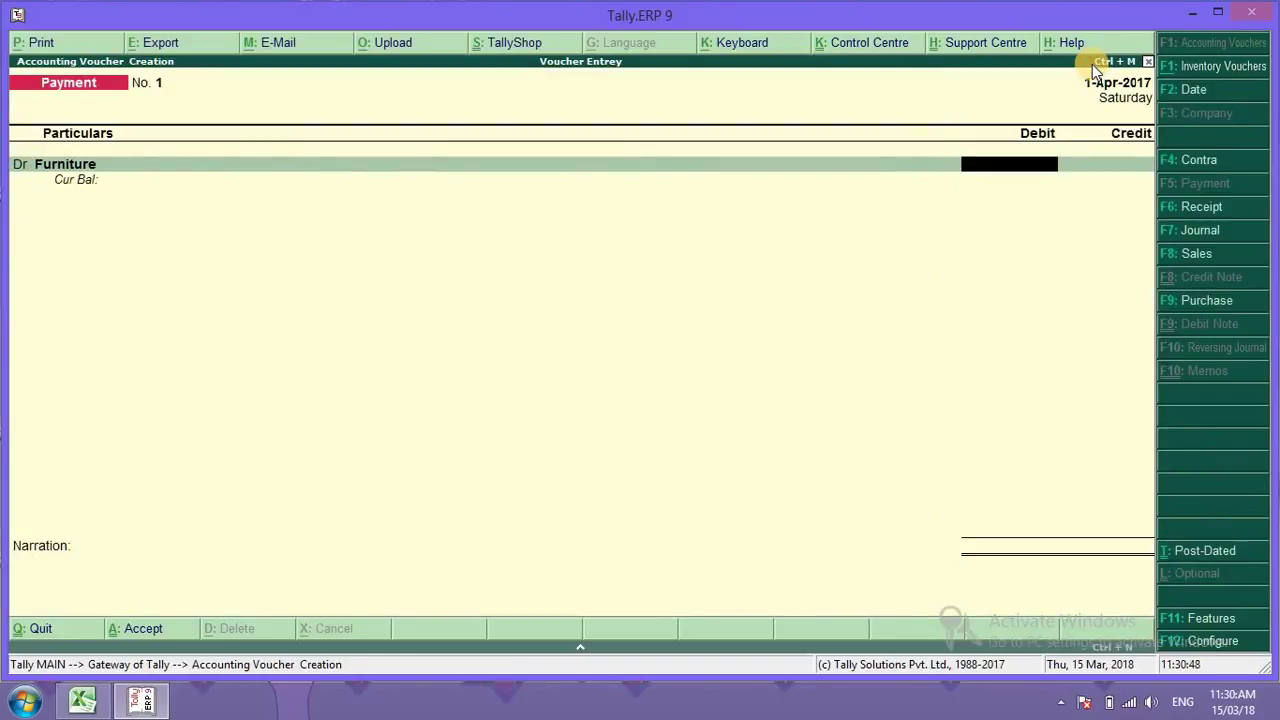
{"action": "type", "text": "5000"}
{"action": "key", "text": "Return"}
{"action": "key", "text": "Return"}
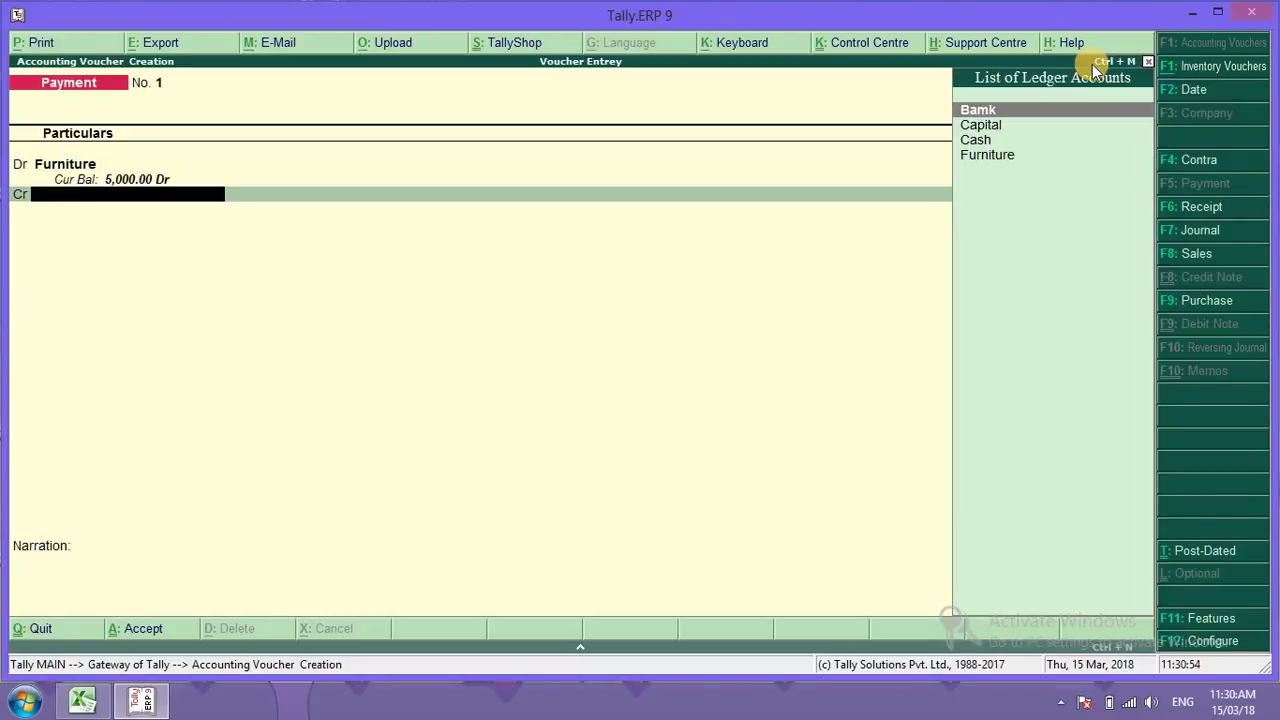
{"action": "key", "text": "Down"}
{"action": "key", "text": "Down"}
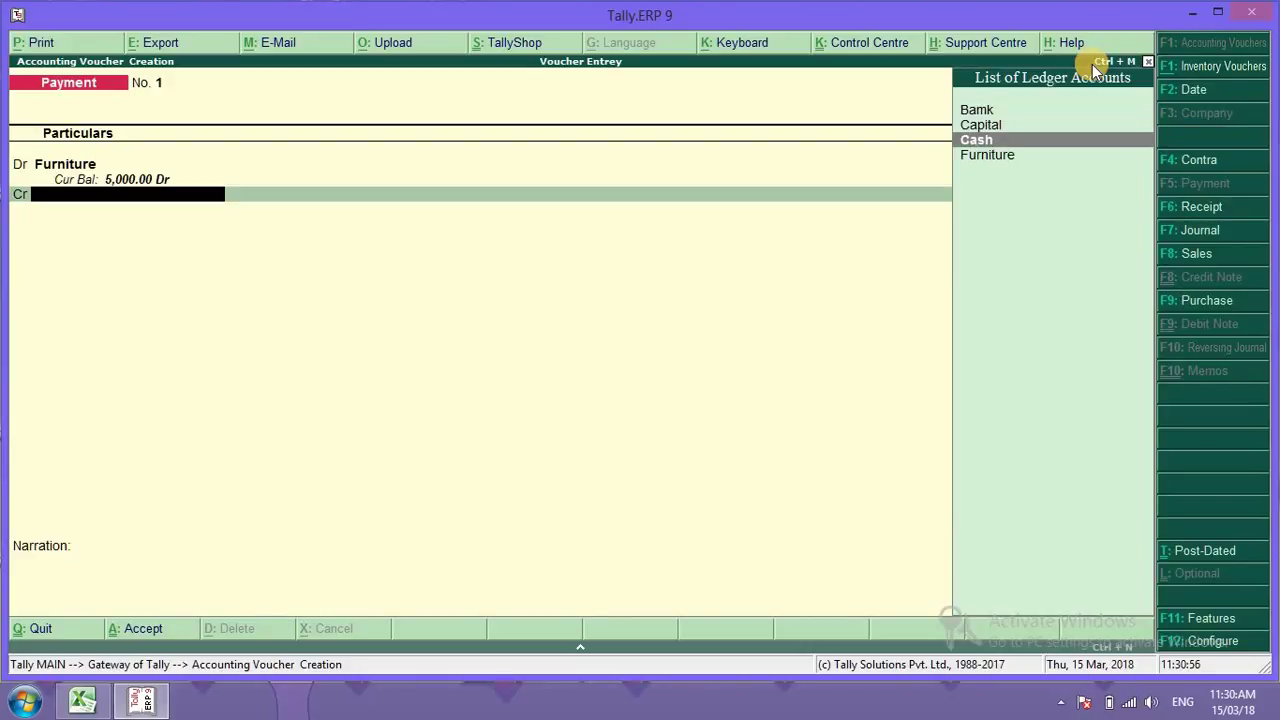
{"action": "key", "text": "Return"}
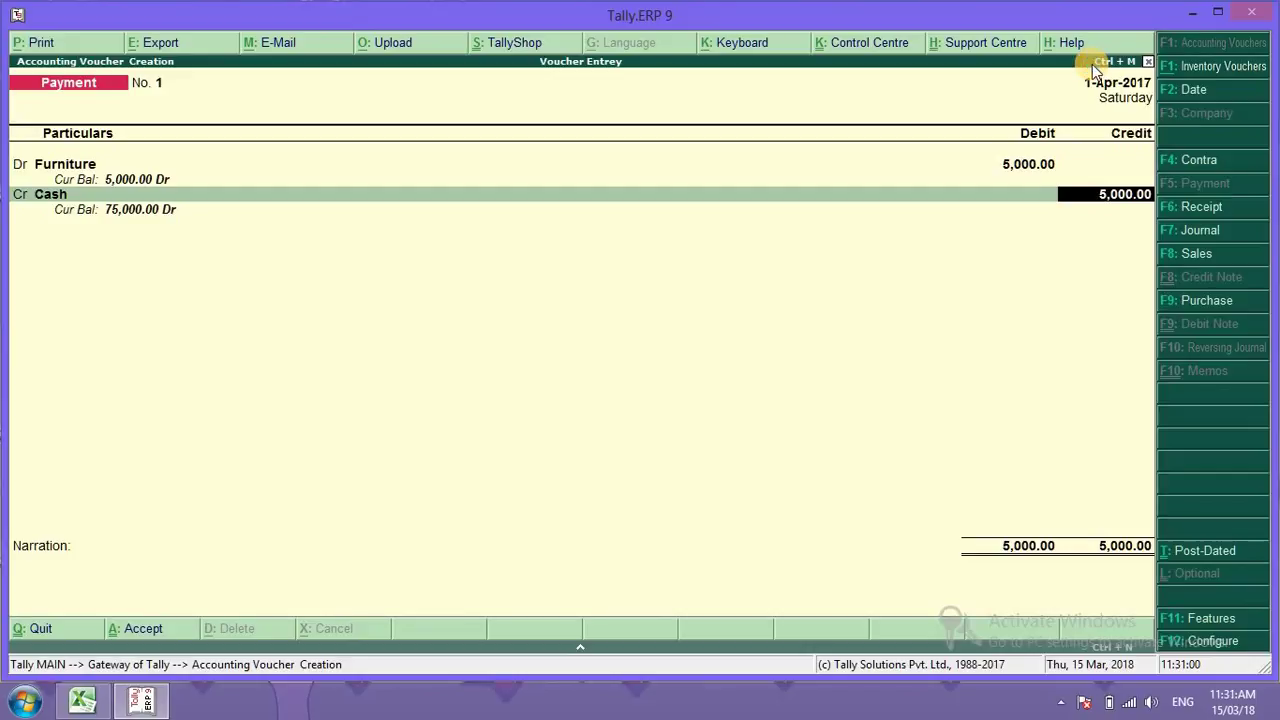
{"action": "key", "text": "ctrl+a"}
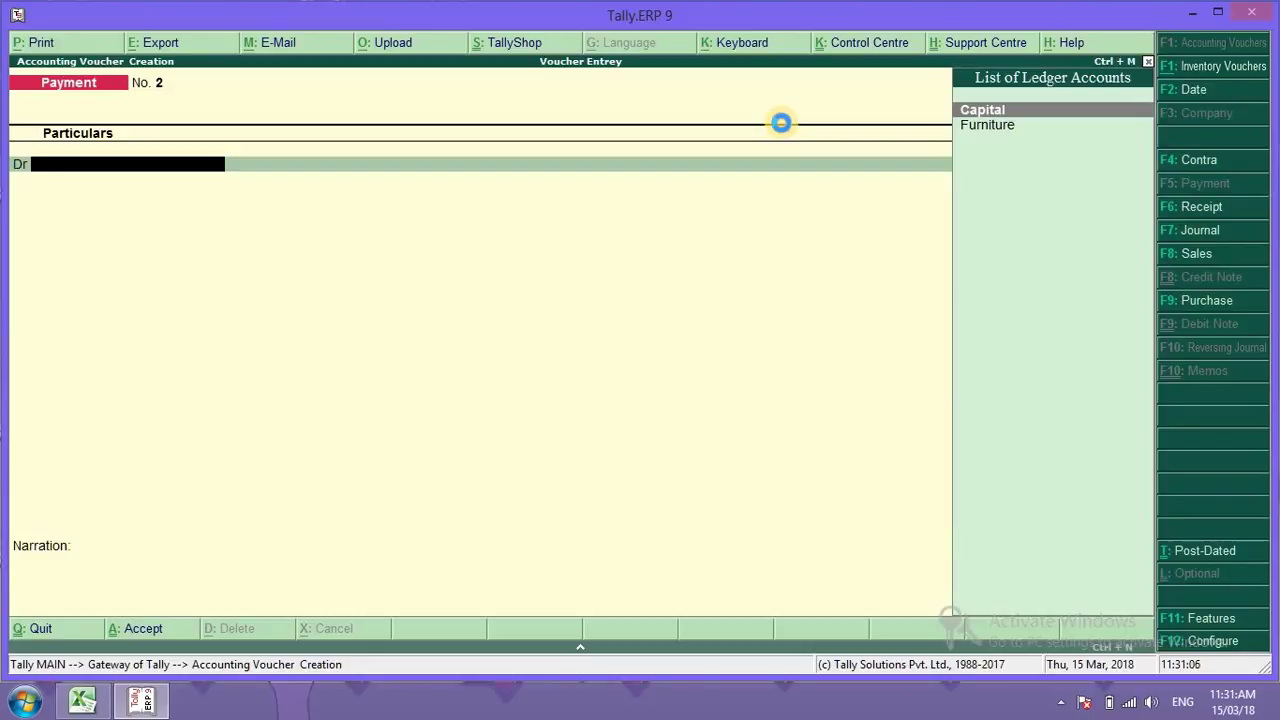
Step: Create a ledger named Room Rent under the Indirect Expenses group for the new payment voucher's debit line
{"action": "key", "text": "alt+c"}
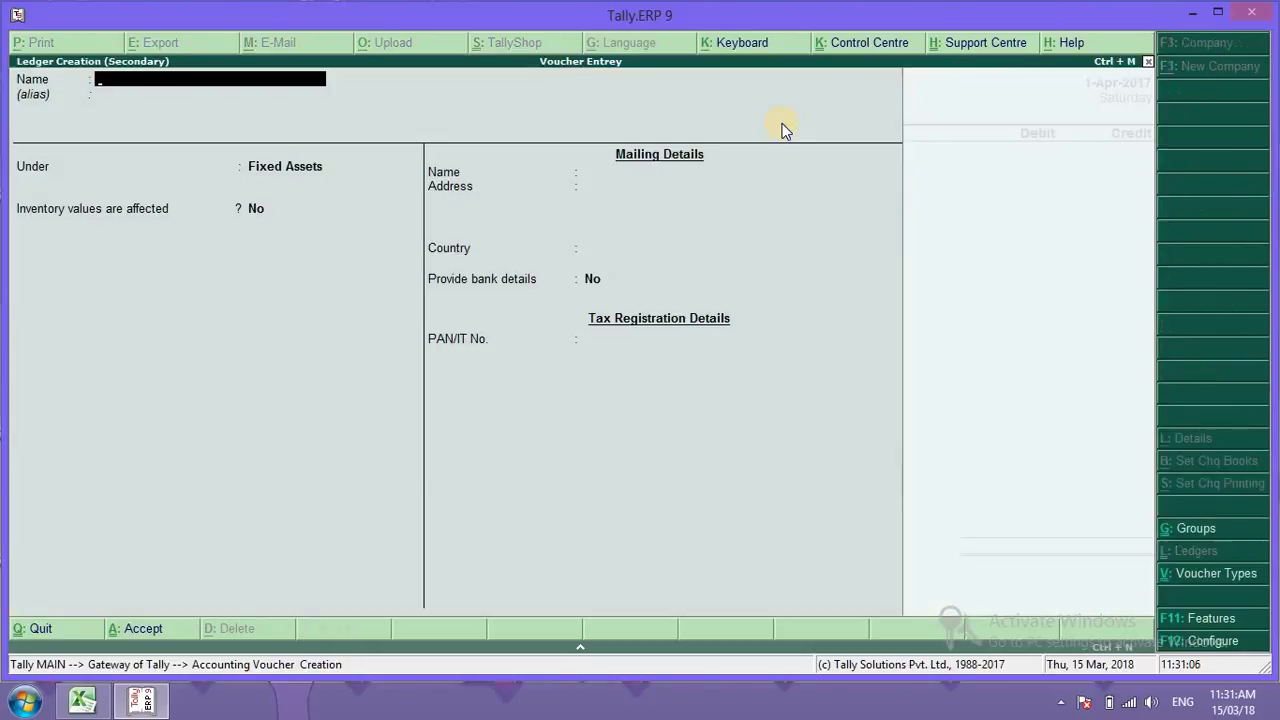
{"action": "type", "text": "Roo"}
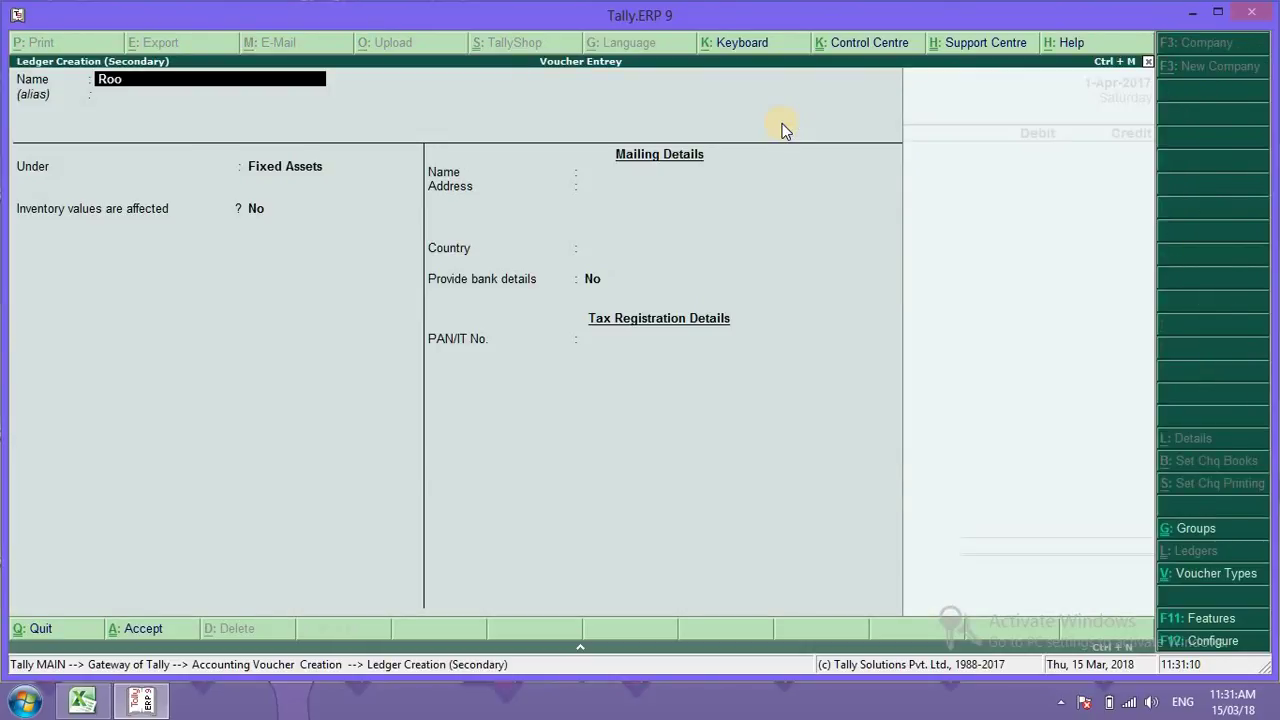
{"action": "type", "text": "m Rent"}
{"action": "key", "text": "Return"}
{"action": "key", "text": "Return"}
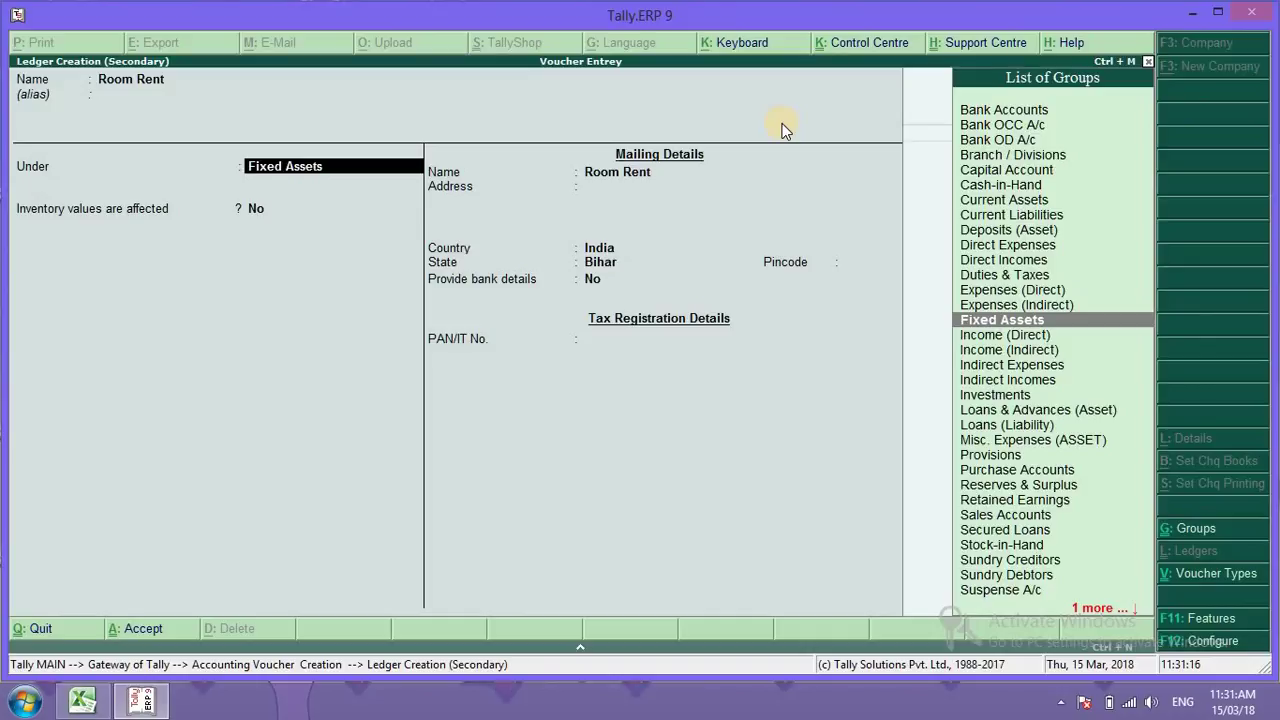
{"action": "type", "text": "In"}
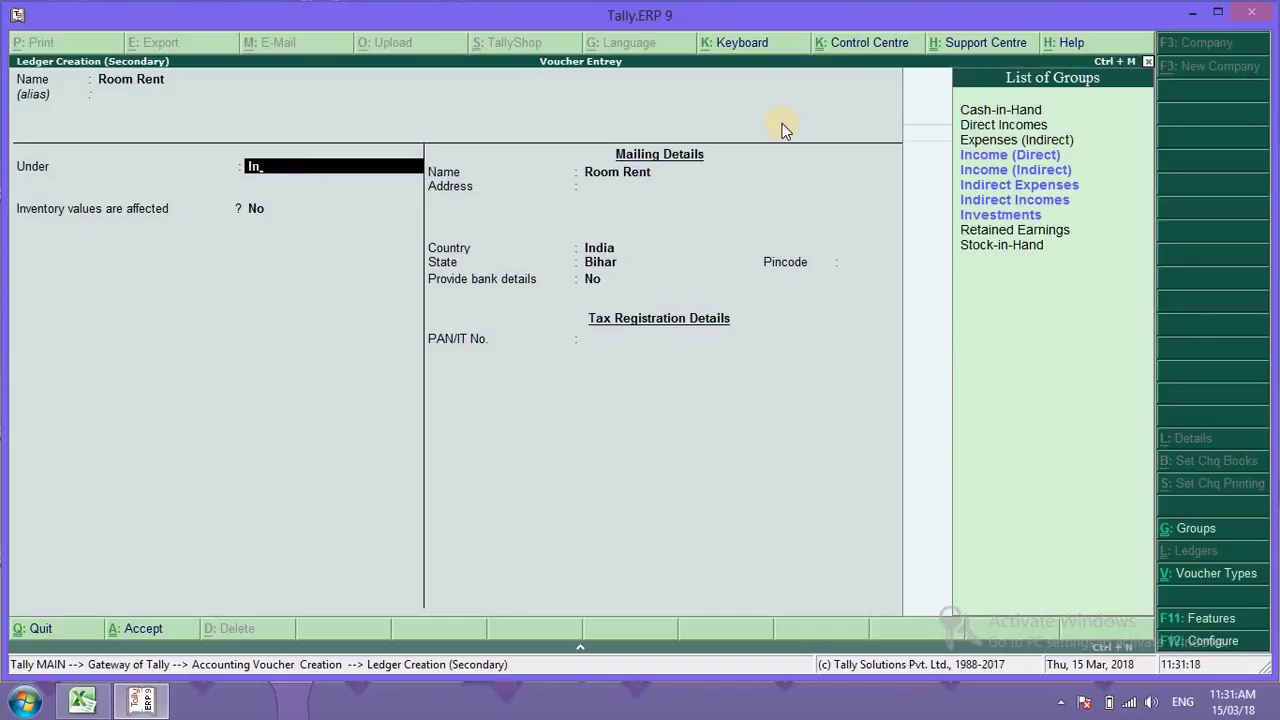
{"action": "key", "text": "Down"}
{"action": "key", "text": "Down"}
{"action": "key", "text": "Down"}
{"action": "key", "text": "Return"}
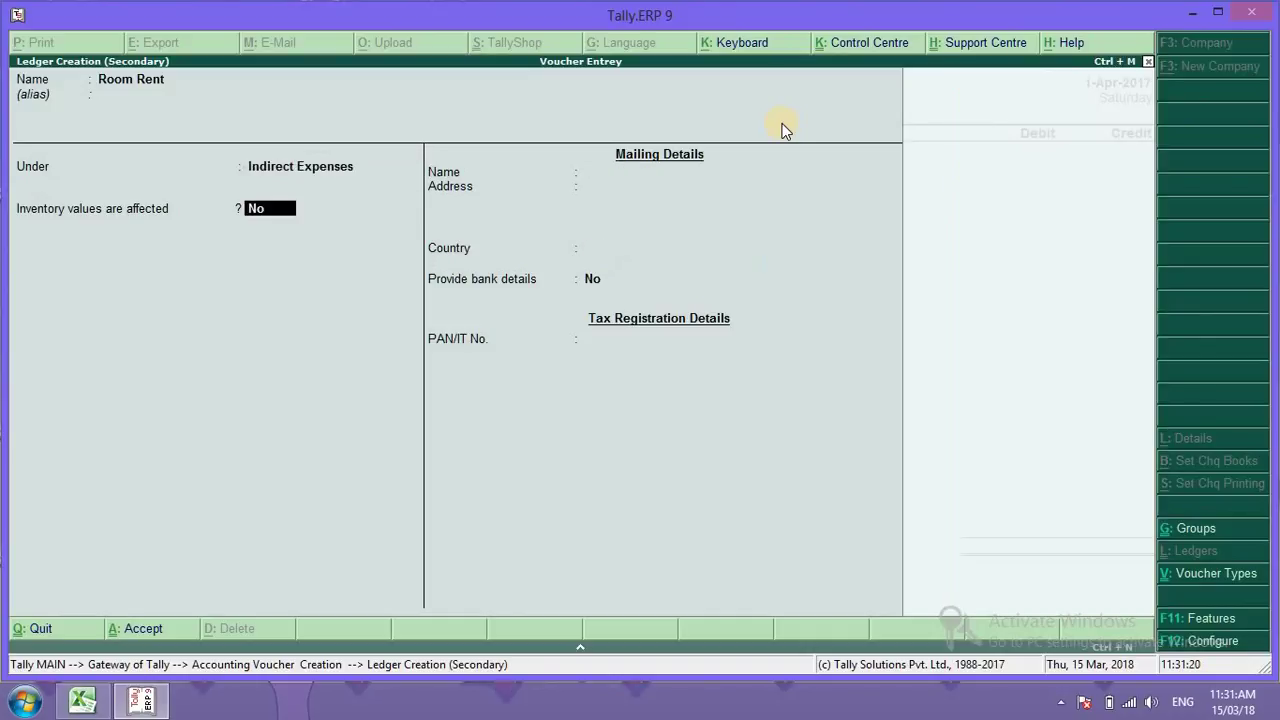
{"action": "key", "text": "Return"}
{"action": "key", "text": "Return"}
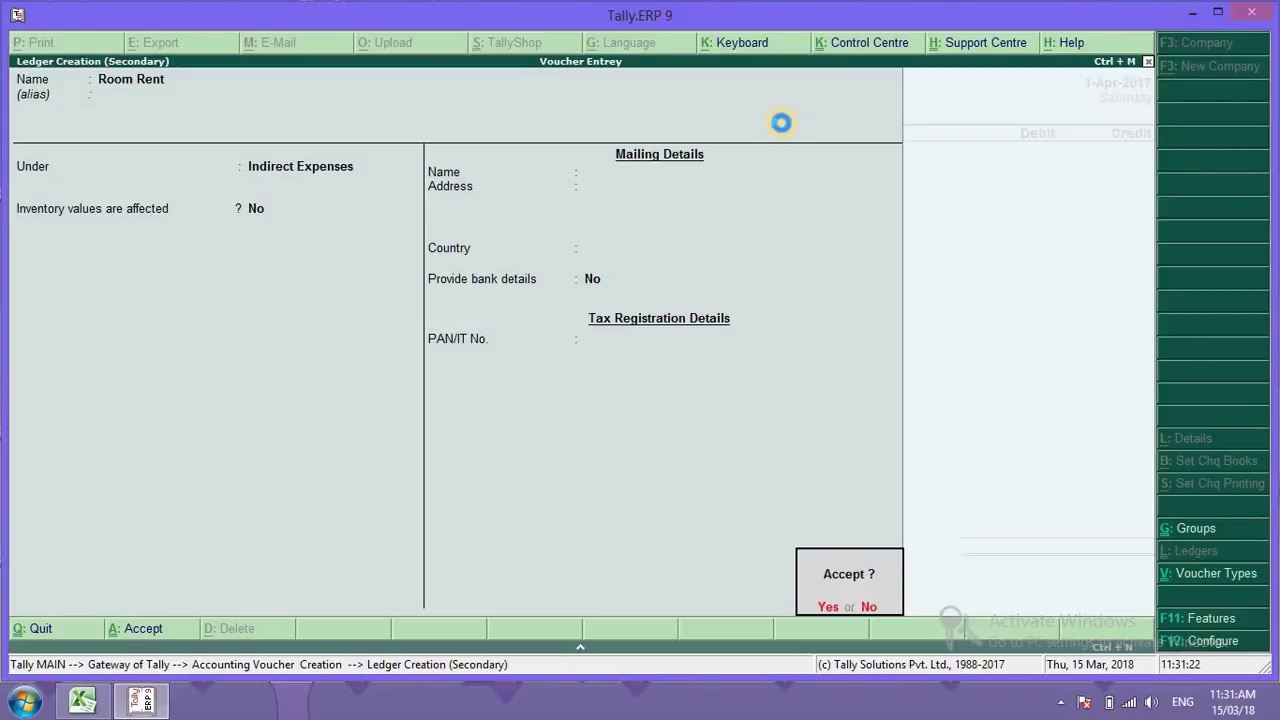
{"action": "key", "text": "Return"}
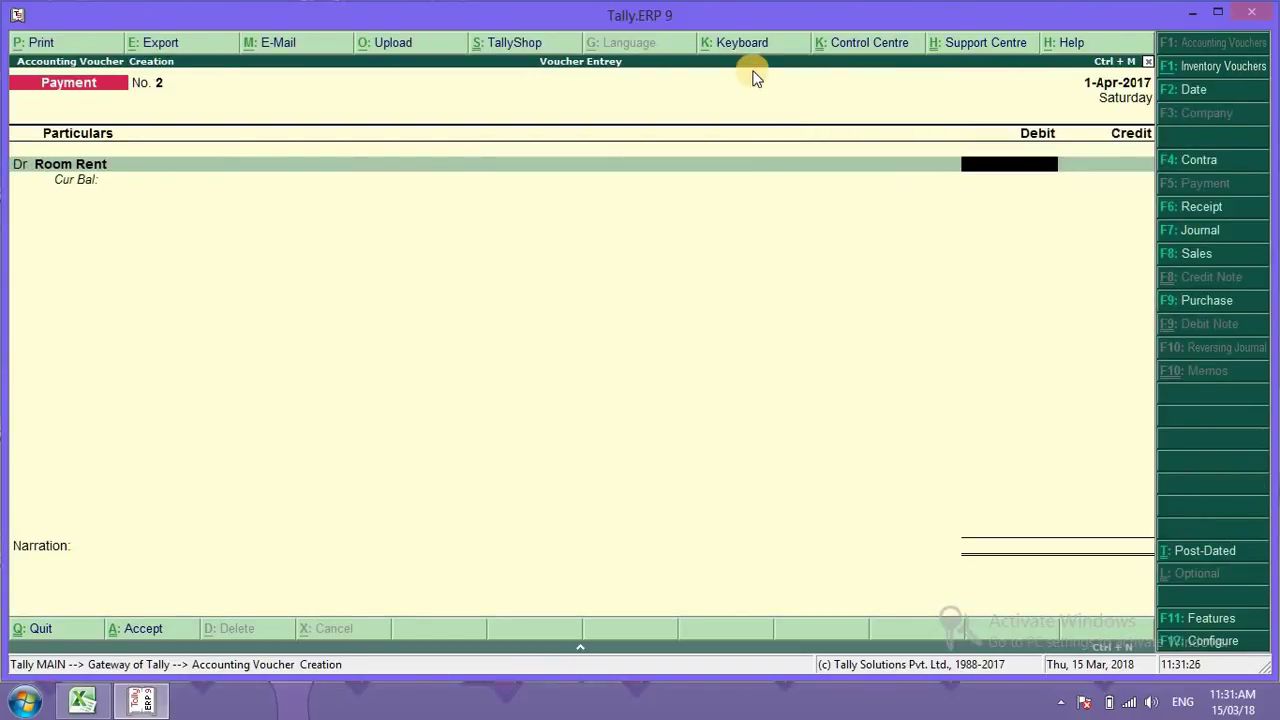
Step: Debit Room Rent with 2,000, credit Cash with the same amount, and save the payment voucher without narration
{"action": "type", "text": "2000"}
{"action": "key", "text": "Return"}
{"action": "key", "text": "Return"}
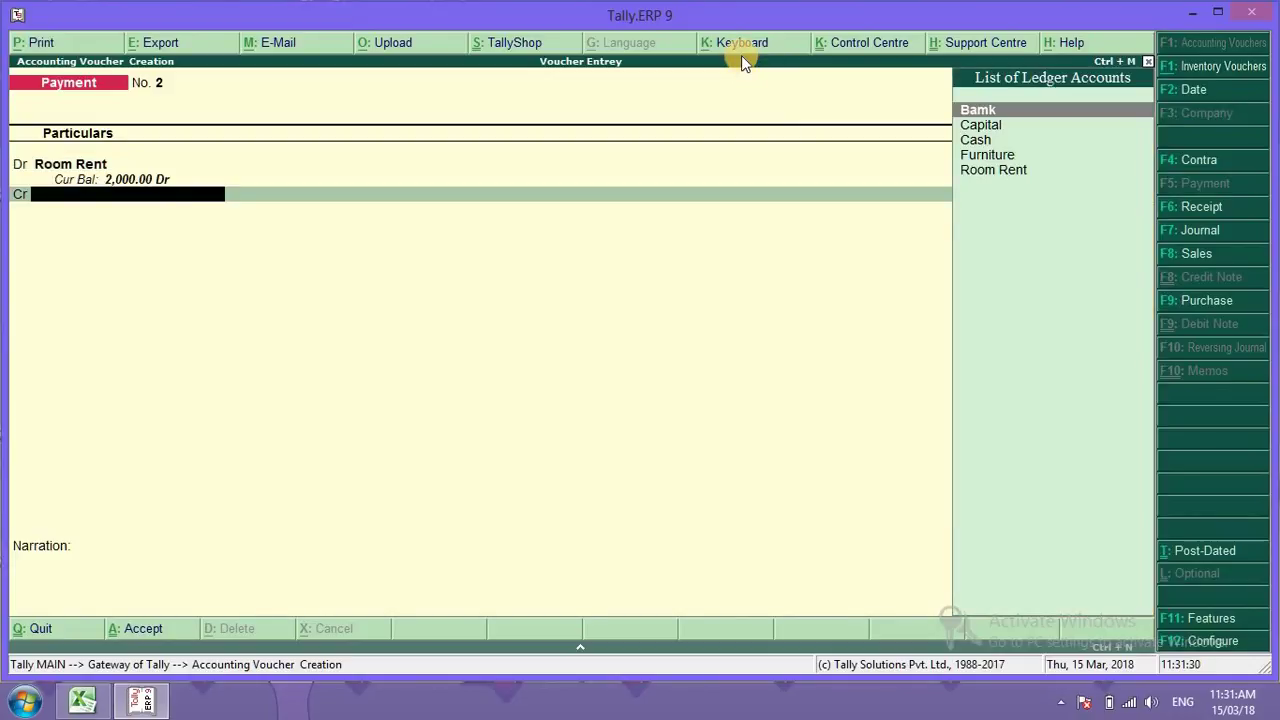
{"action": "key", "text": "Down"}
{"action": "key", "text": "Down"}
{"action": "key", "text": "Return"}
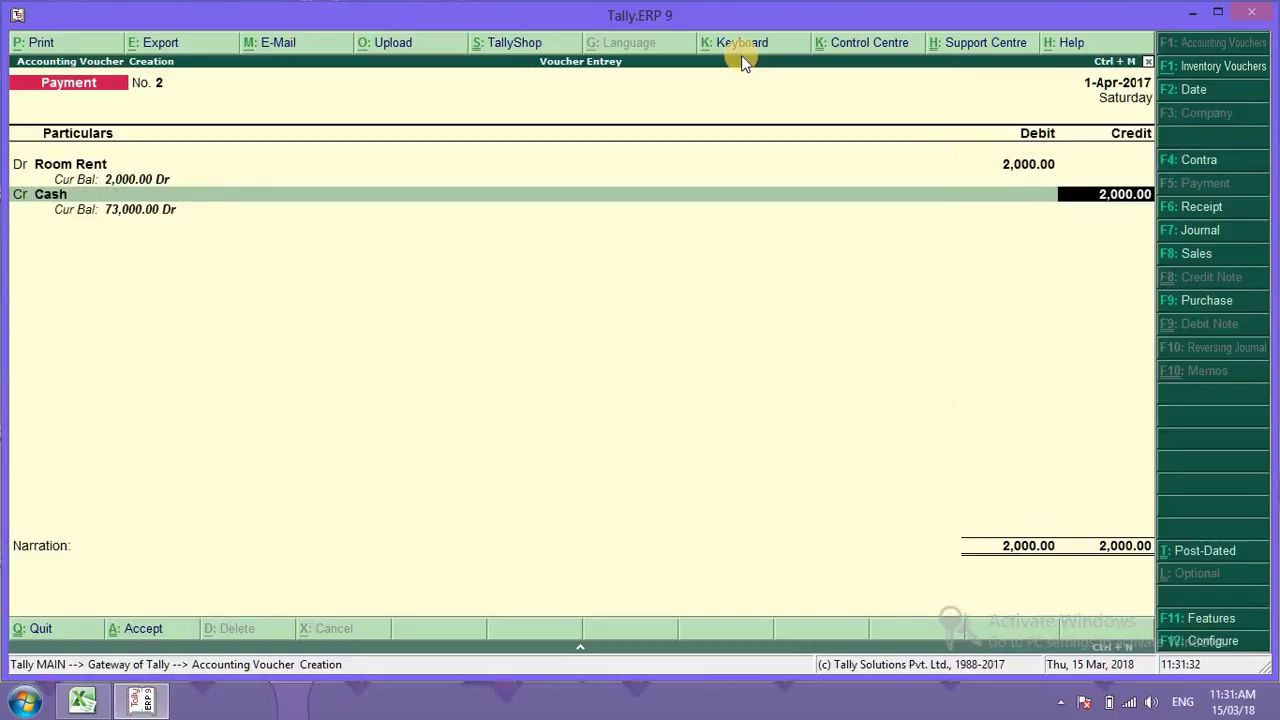
{"action": "key", "text": "Return"}
{"action": "key", "text": "Return"}
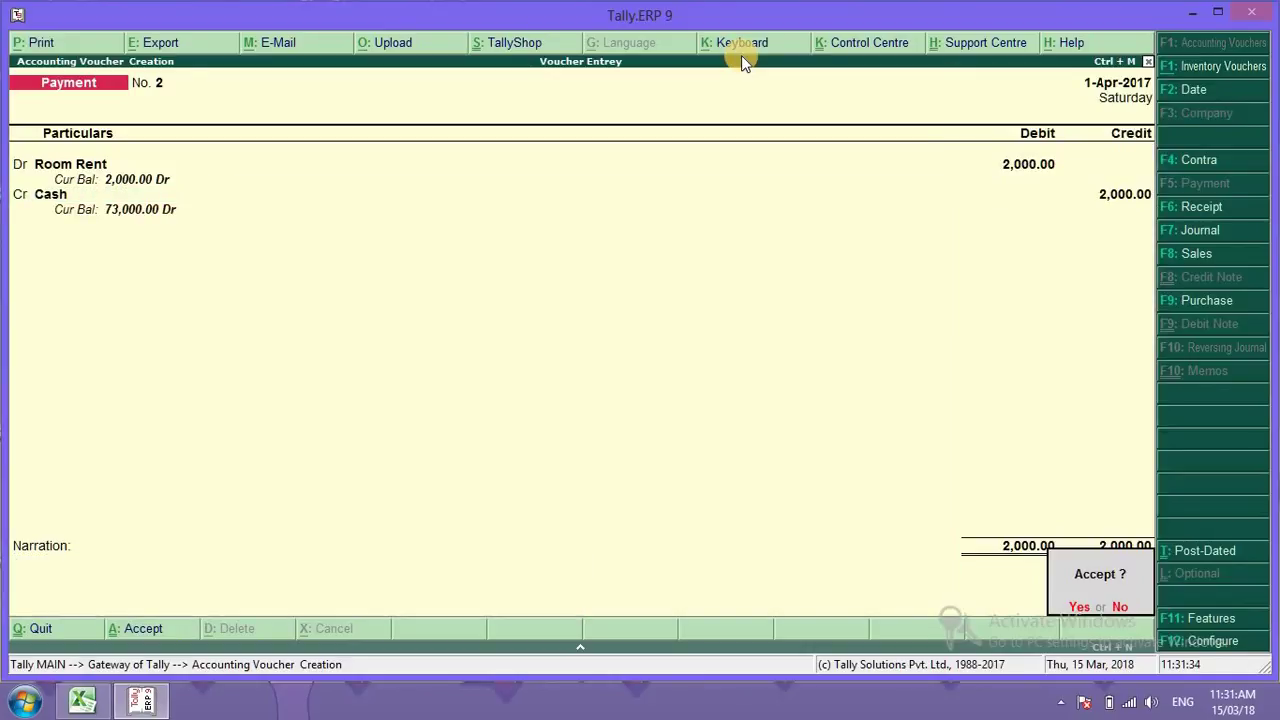
{"action": "key", "text": "Return"}
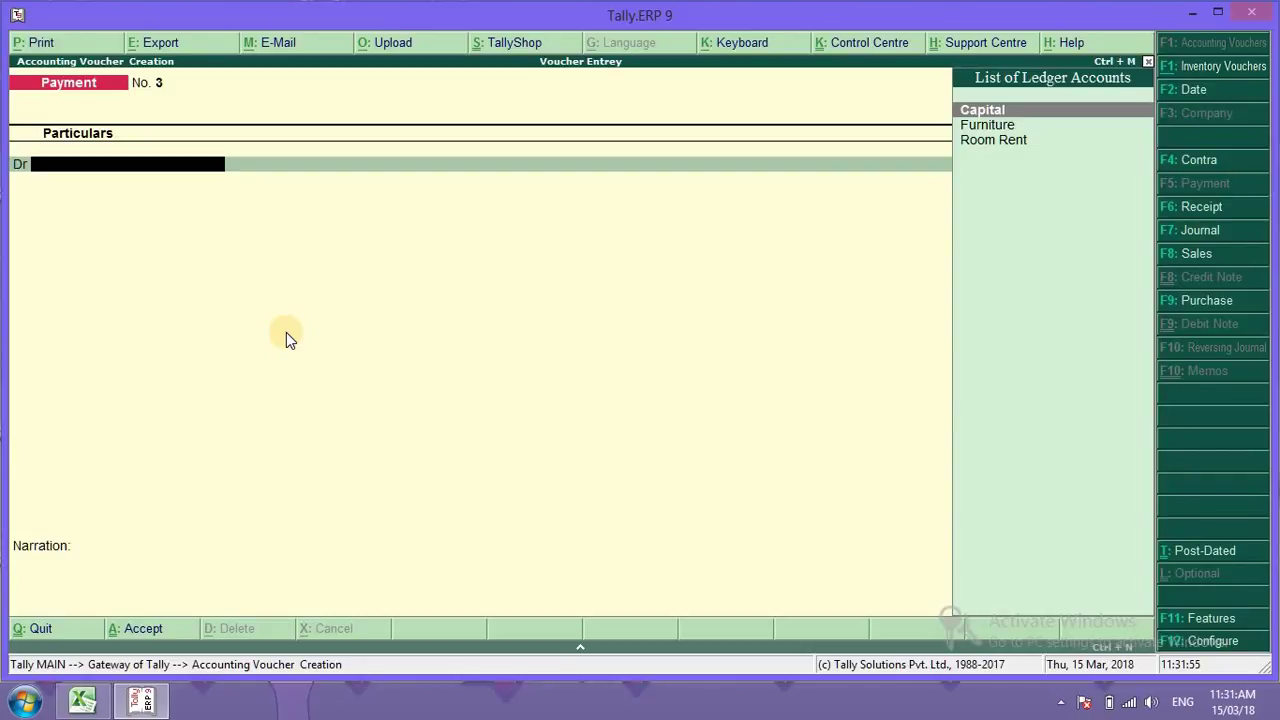
Step: Create a ledger named Purchase under Purchase Accounts, with inventory values affected set to No, for the next payment's debit line
{"action": "key", "text": "alt+c"}
{"action": "type", "text": "Pu"}
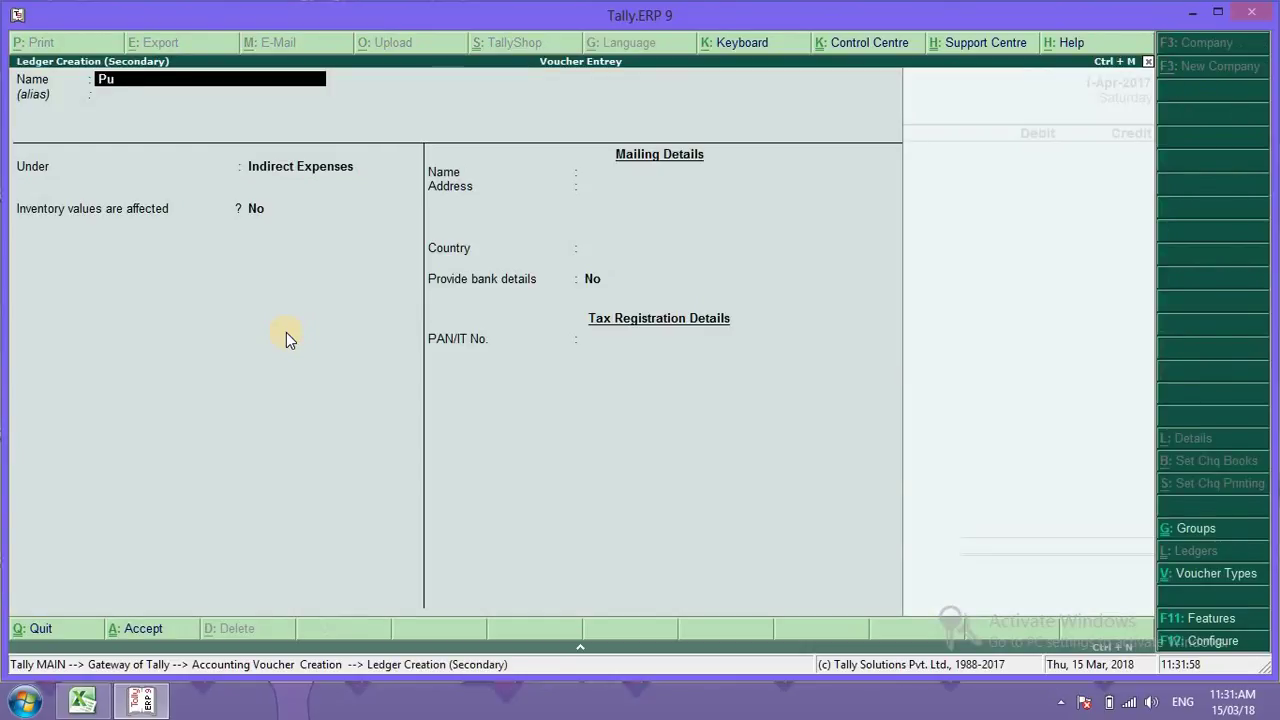
{"action": "type", "text": "rchase"}
{"action": "key", "text": "Return"}
{"action": "key", "text": "Return"}
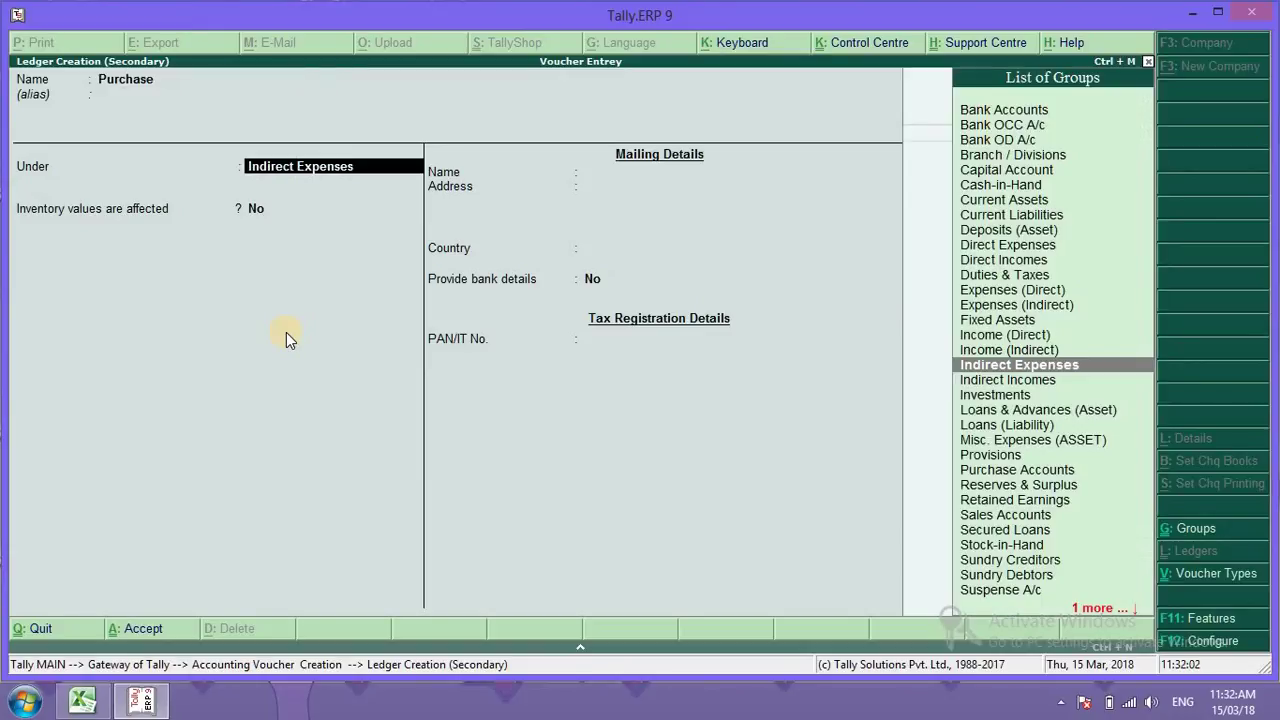
{"action": "type", "text": "Pu"}
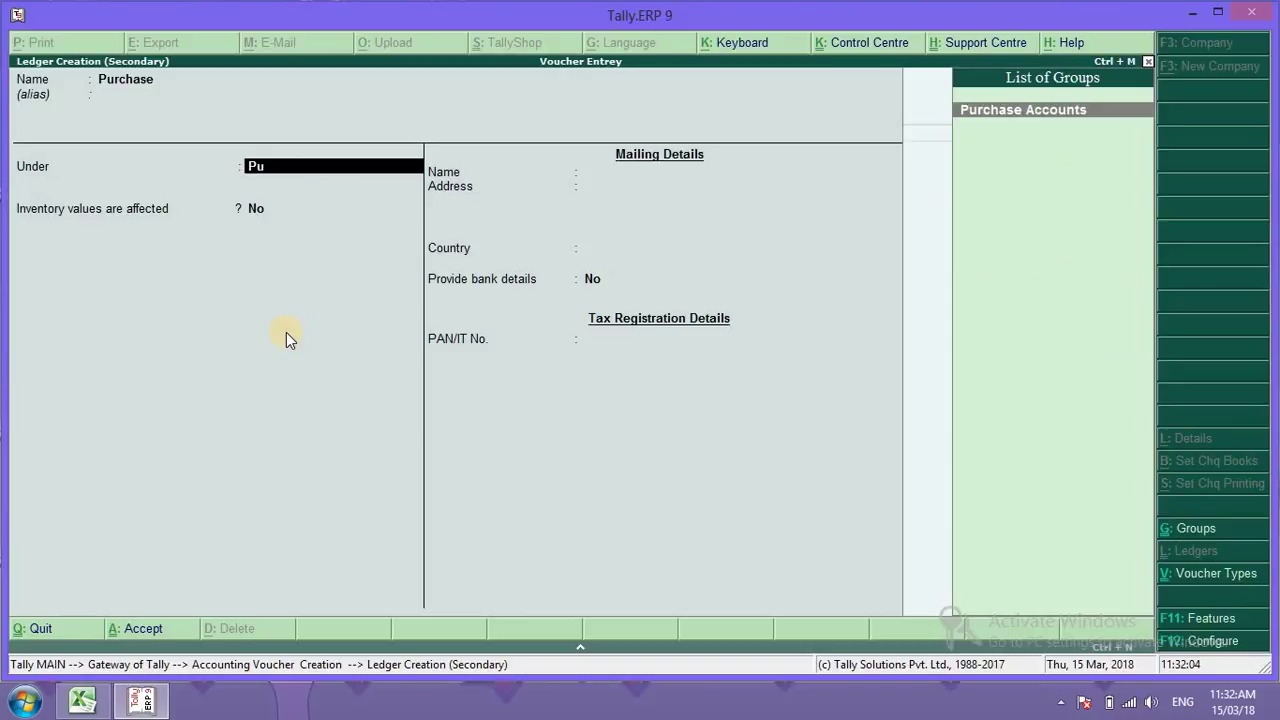
{"action": "key", "text": "Return"}
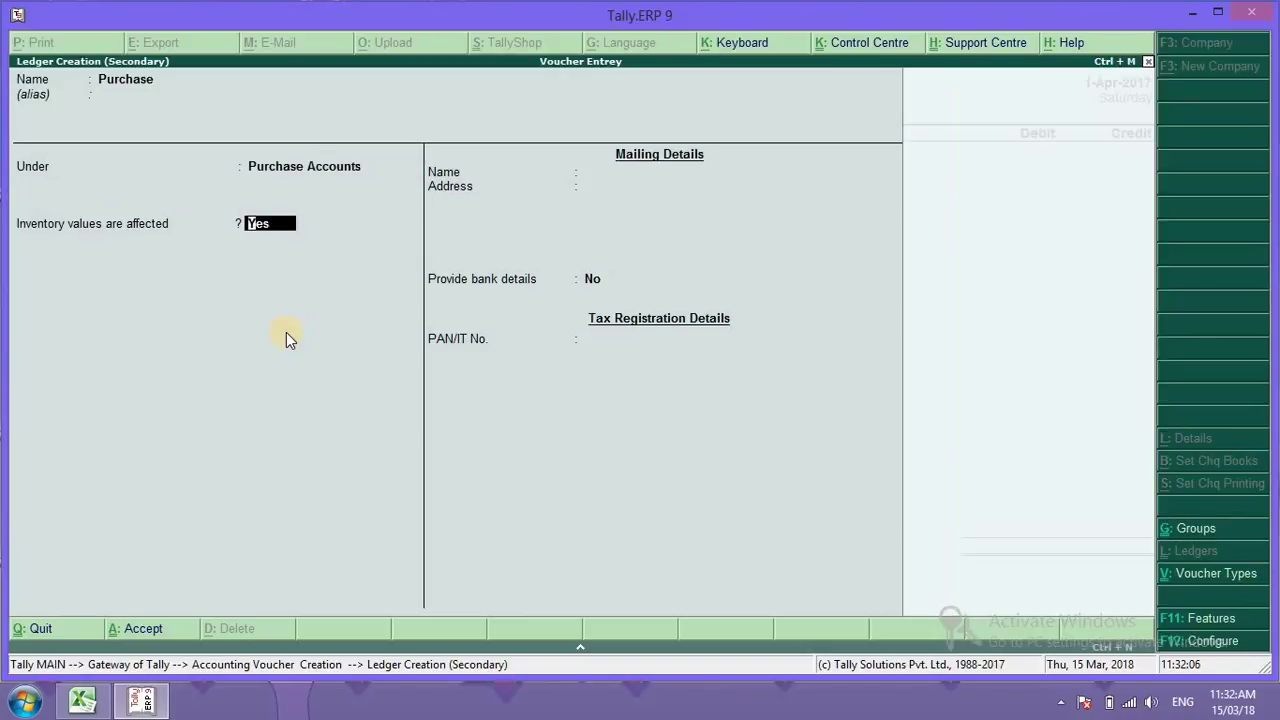
{"action": "key", "text": "n"}
{"action": "key", "text": "Return"}
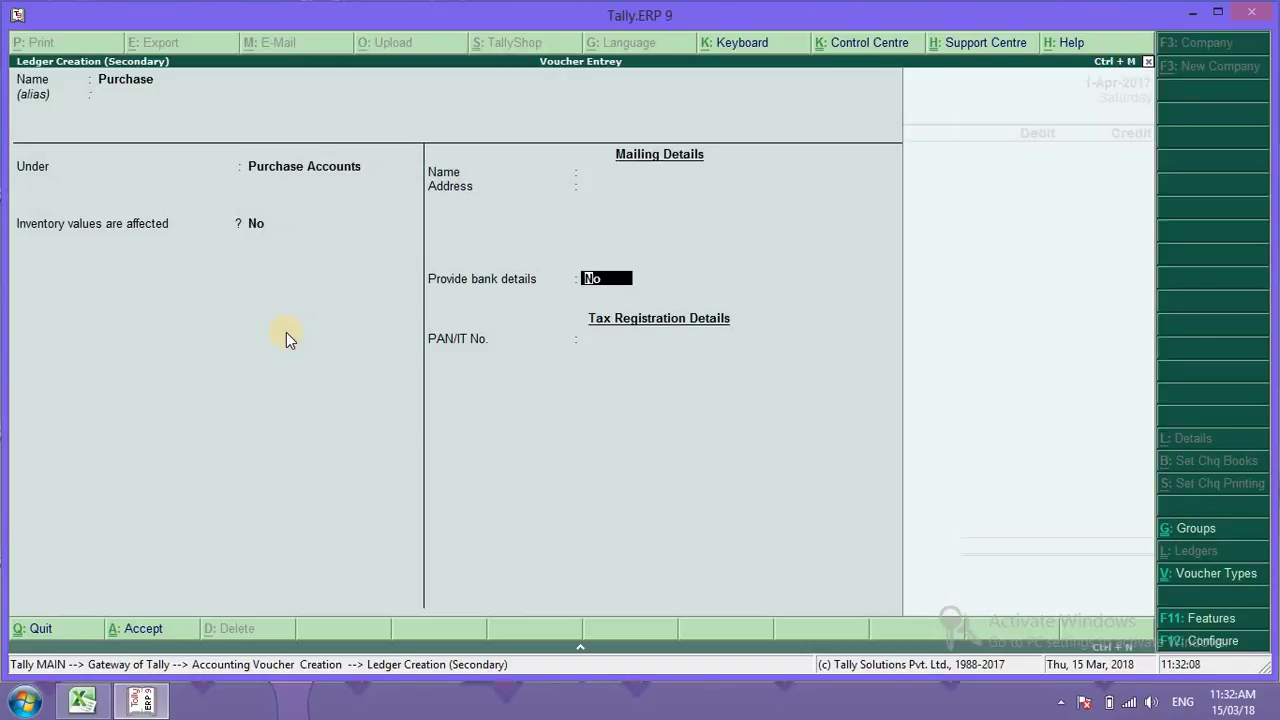
{"action": "key", "text": "ctrl+a"}
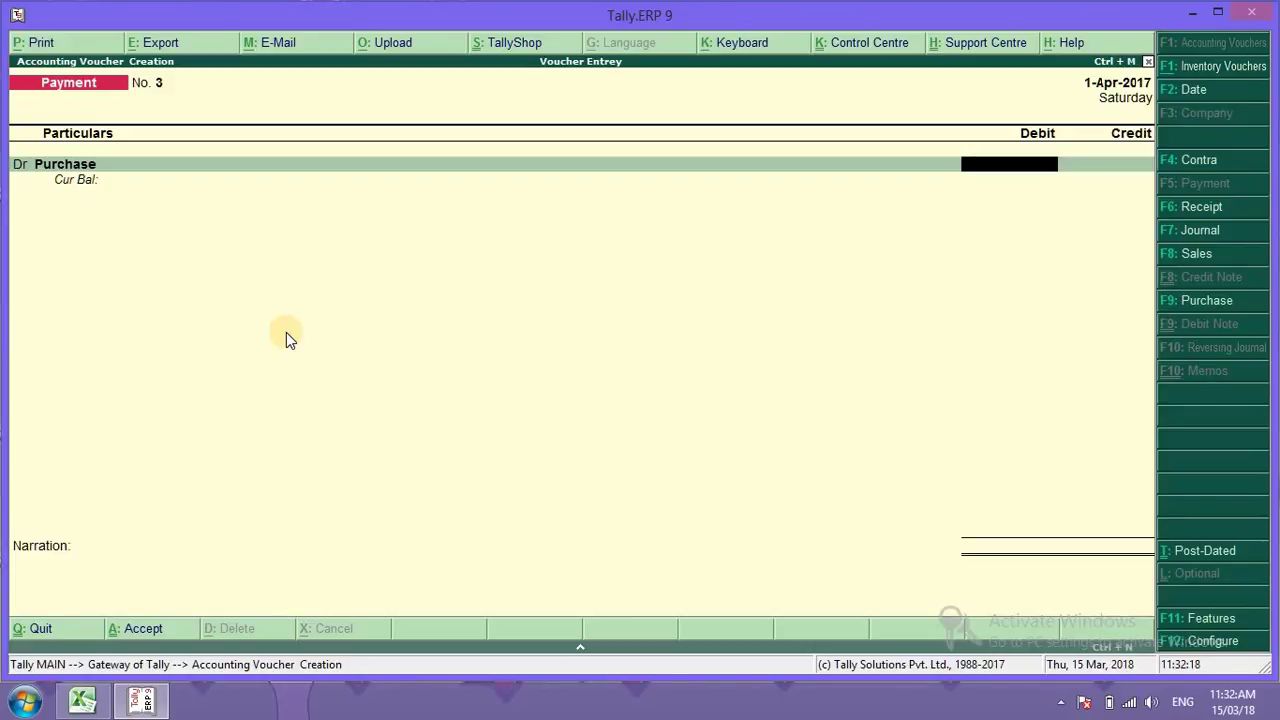
Step: Debit Purchase with 10,000, credit Cash with the same amount, and save the payment voucher without narration
{"action": "type", "text": "10000"}
{"action": "key", "text": "Return"}
{"action": "key", "text": "Return"}
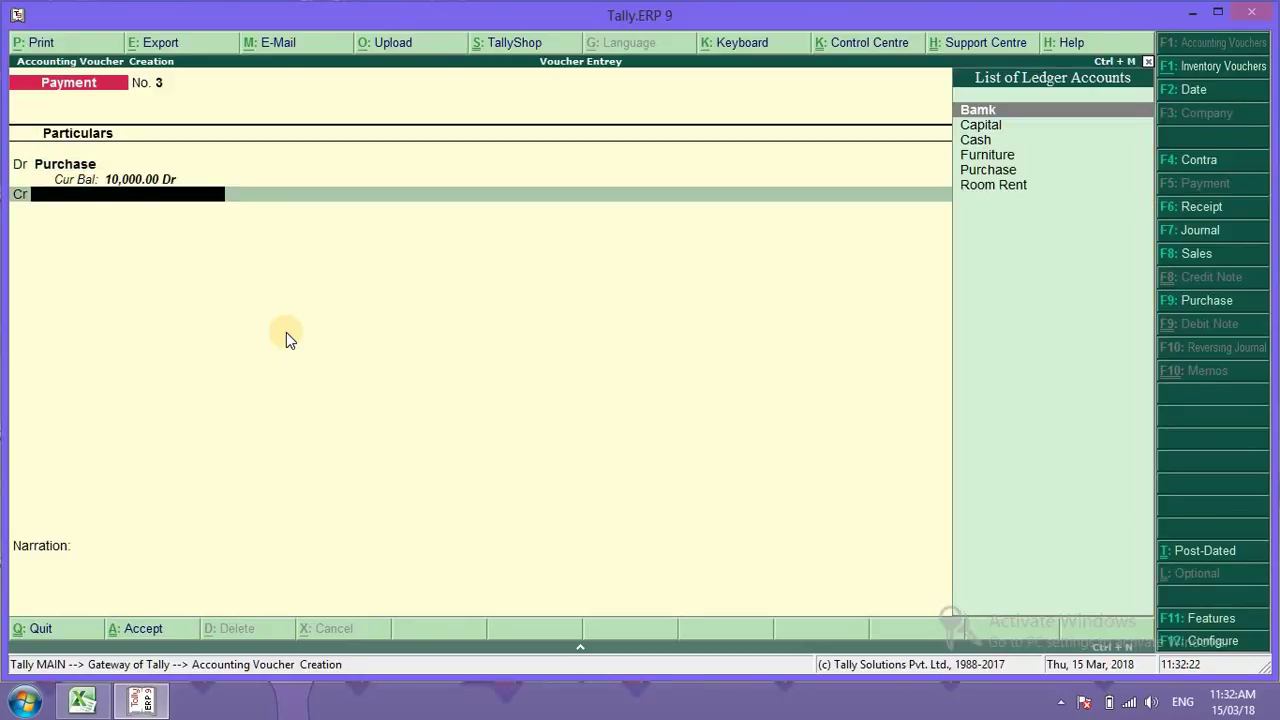
{"action": "key", "text": "Down"}
{"action": "key", "text": "Down"}
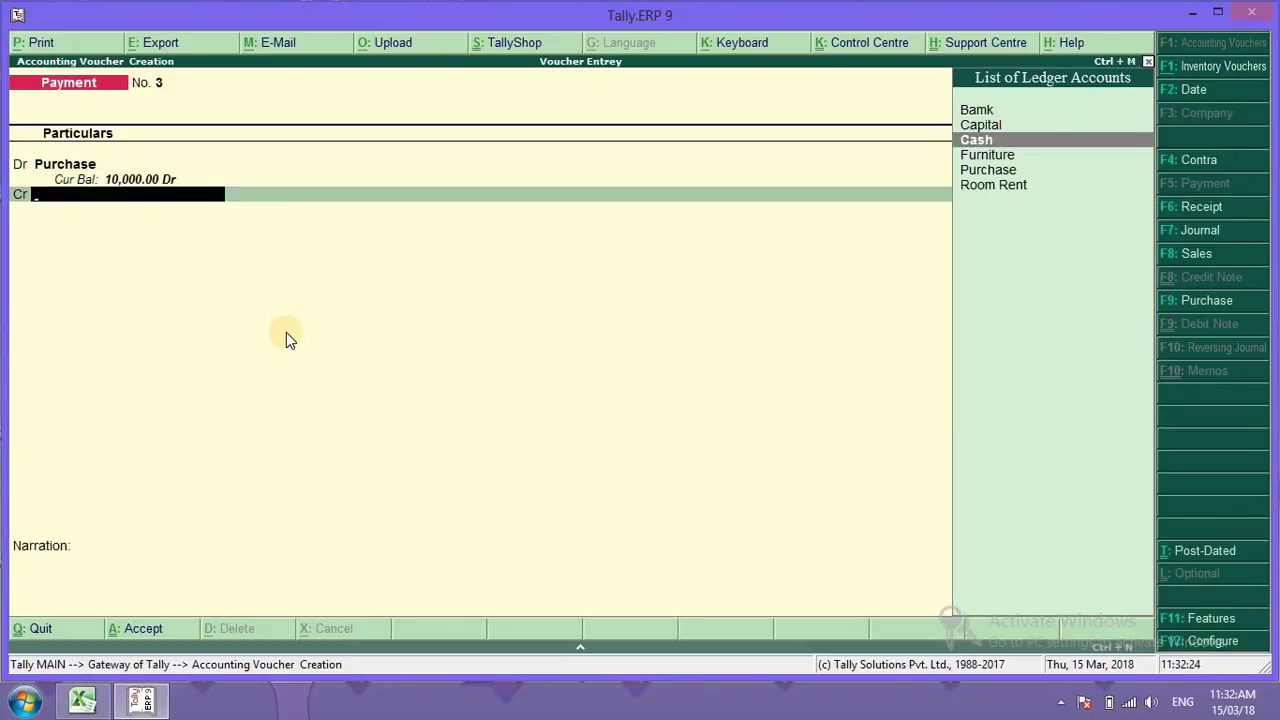
{"action": "key", "text": "Return"}
{"action": "key", "text": "Return"}
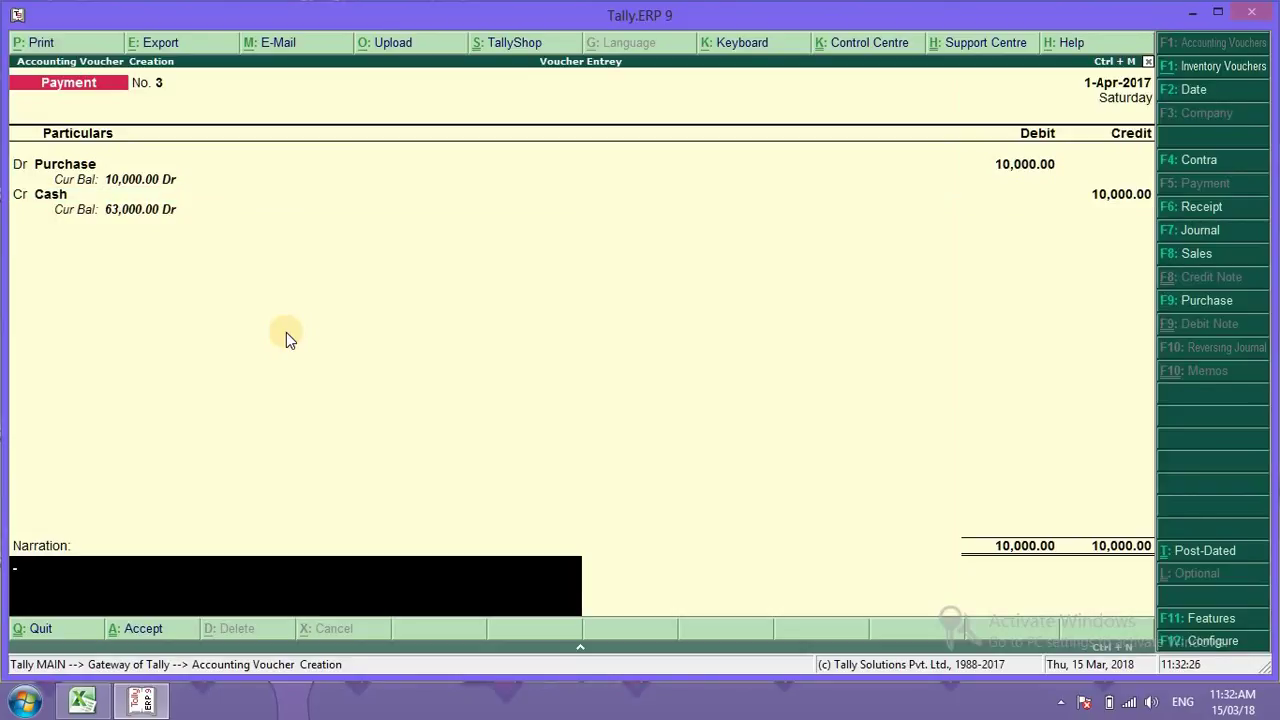
{"action": "key", "text": "ctrl+a"}
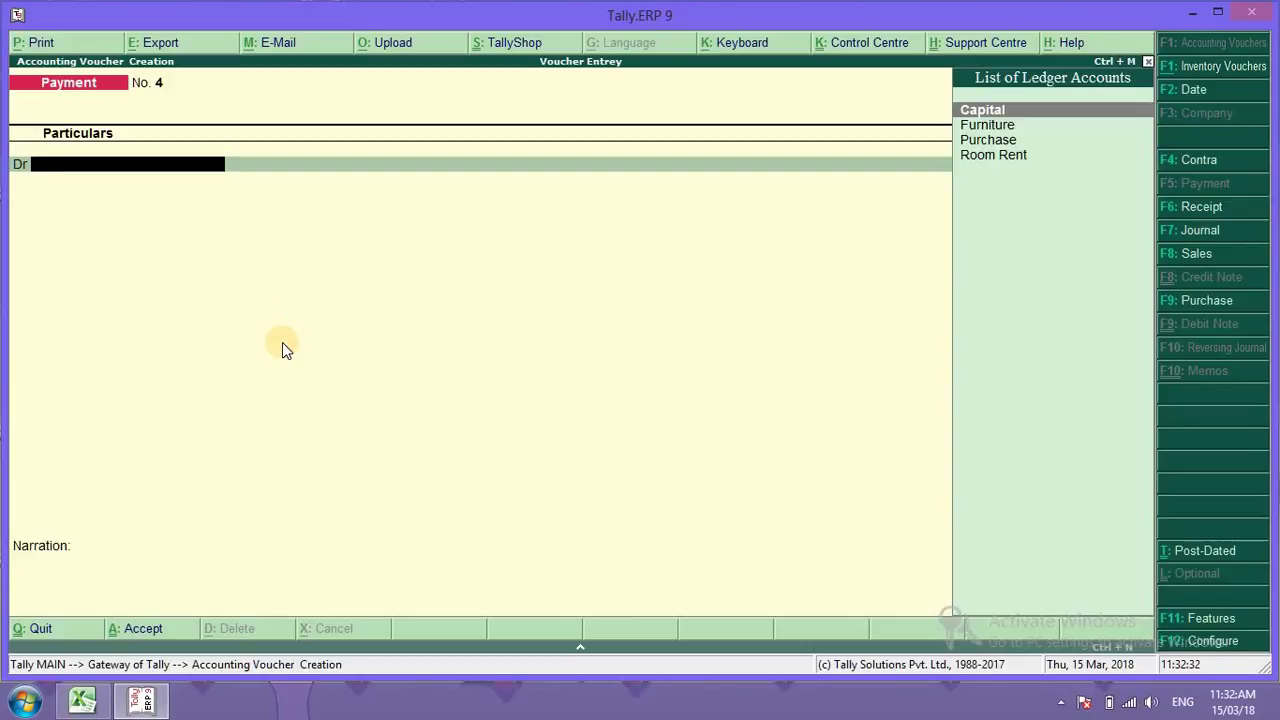
Step: Start a sales voucher in voucher mode and leave its reference number blank
{"action": "mouse_move", "coordinate": [142, 704]}
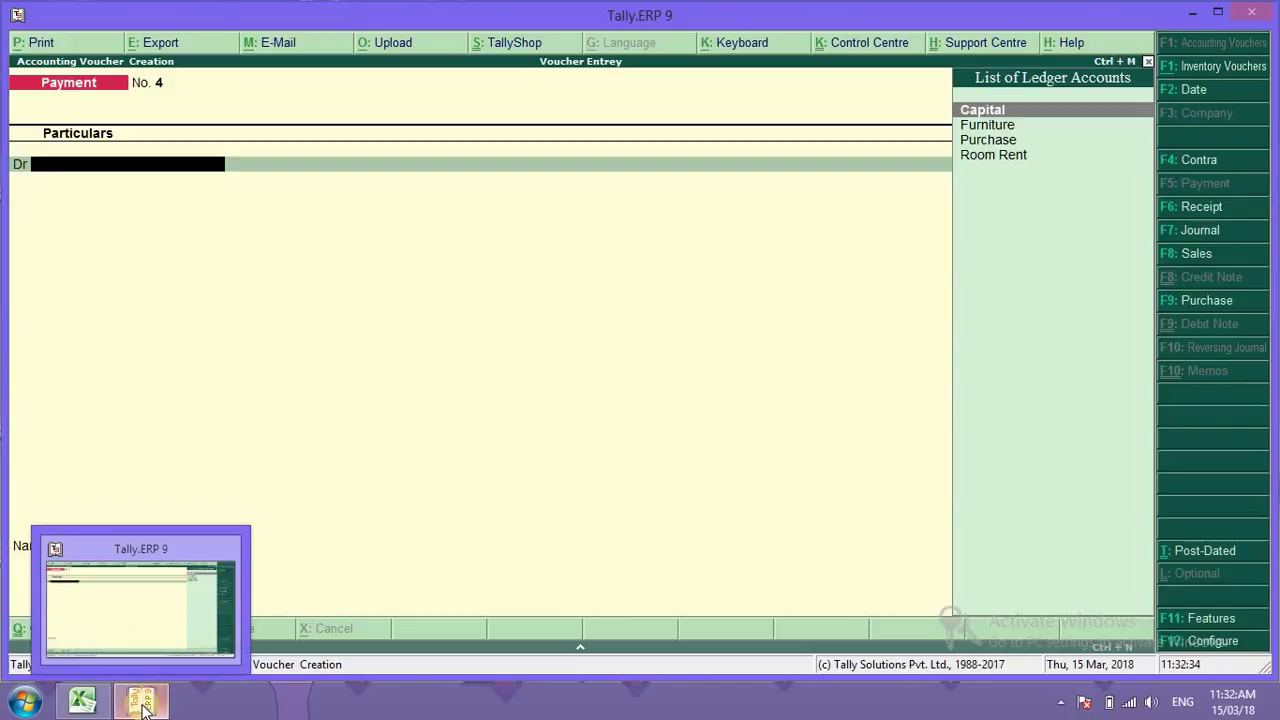
{"action": "left_click", "coordinate": [1192, 256]}
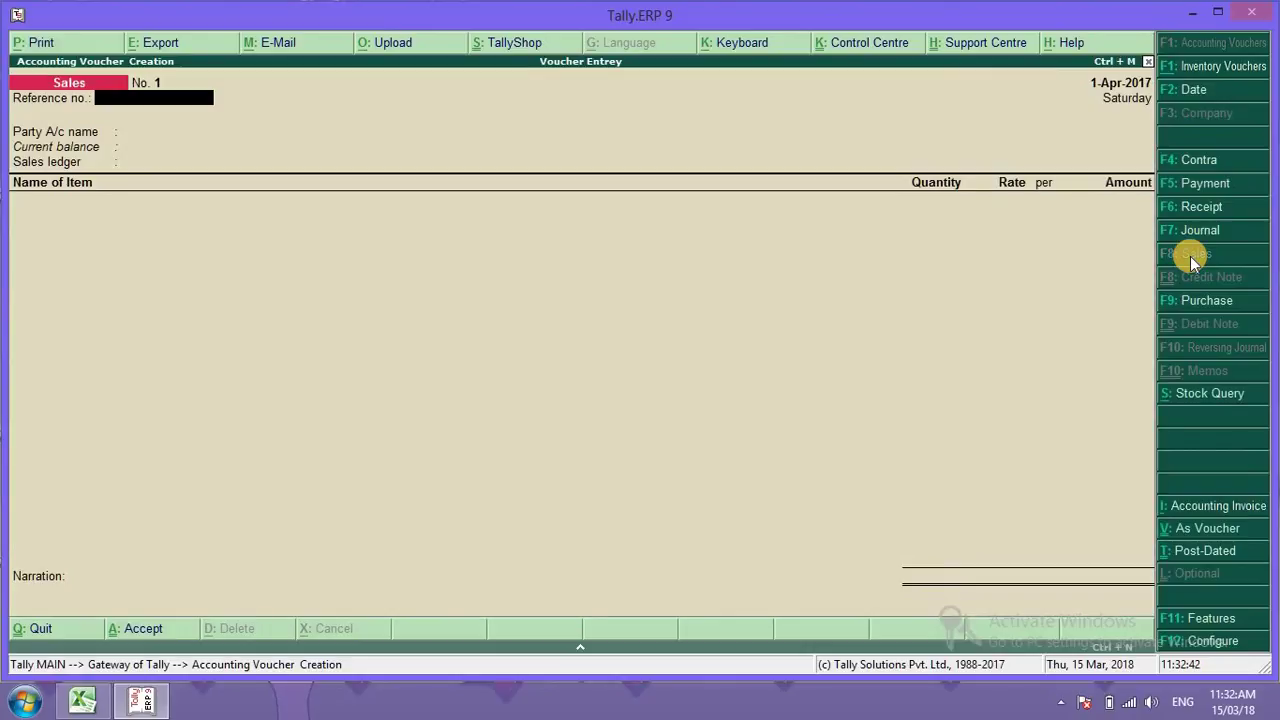
{"action": "key", "text": "ctrl+v"}
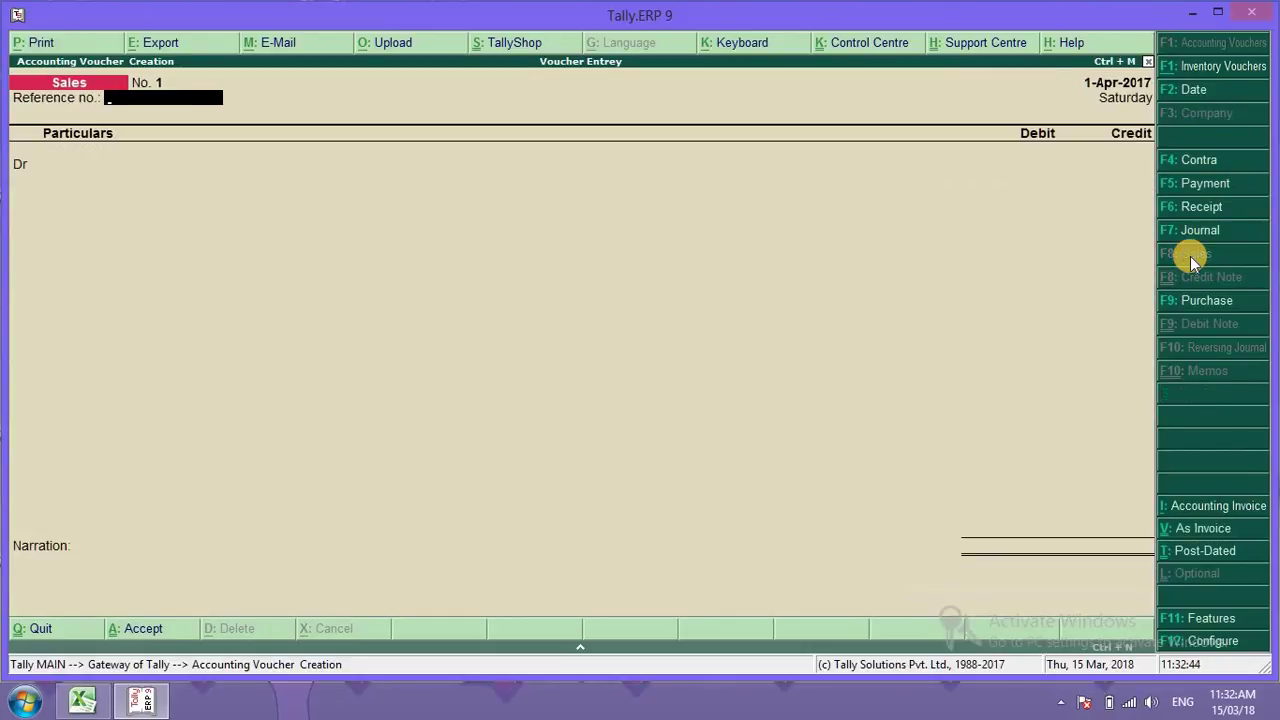
{"action": "key", "text": "Return"}
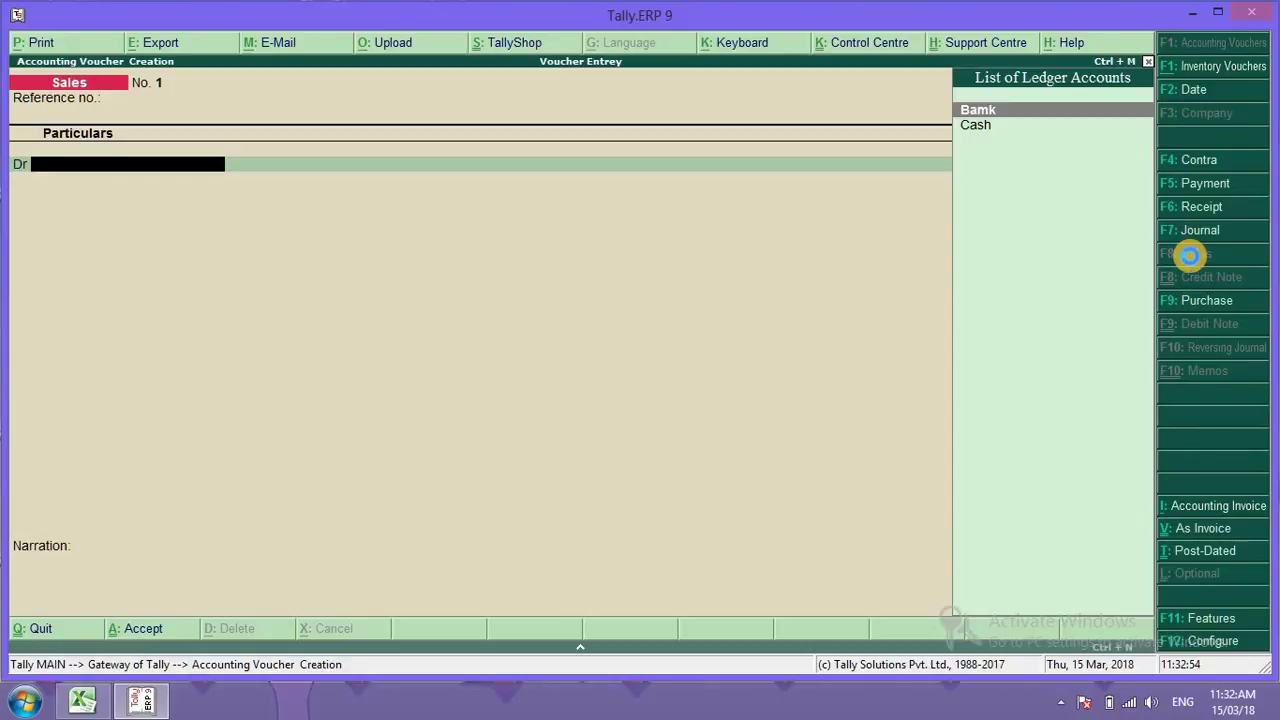
Step: Create a ledger in the customer's name under Sundry Debtors, with bill-by-bill balances and inventory values affected both set to No
{"action": "key", "text": "alt+c"}
{"action": "type", "text": "M"}
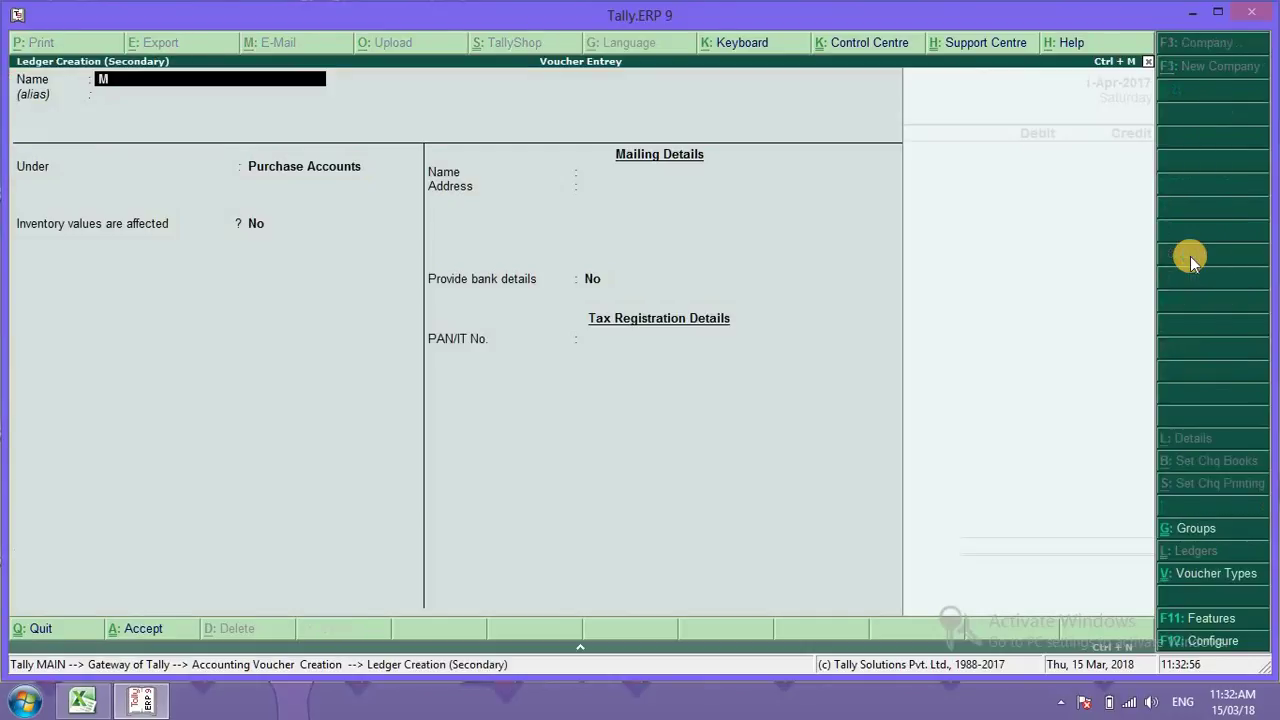
{"action": "type", "text": "ohan"}
{"action": "key", "text": "Return"}
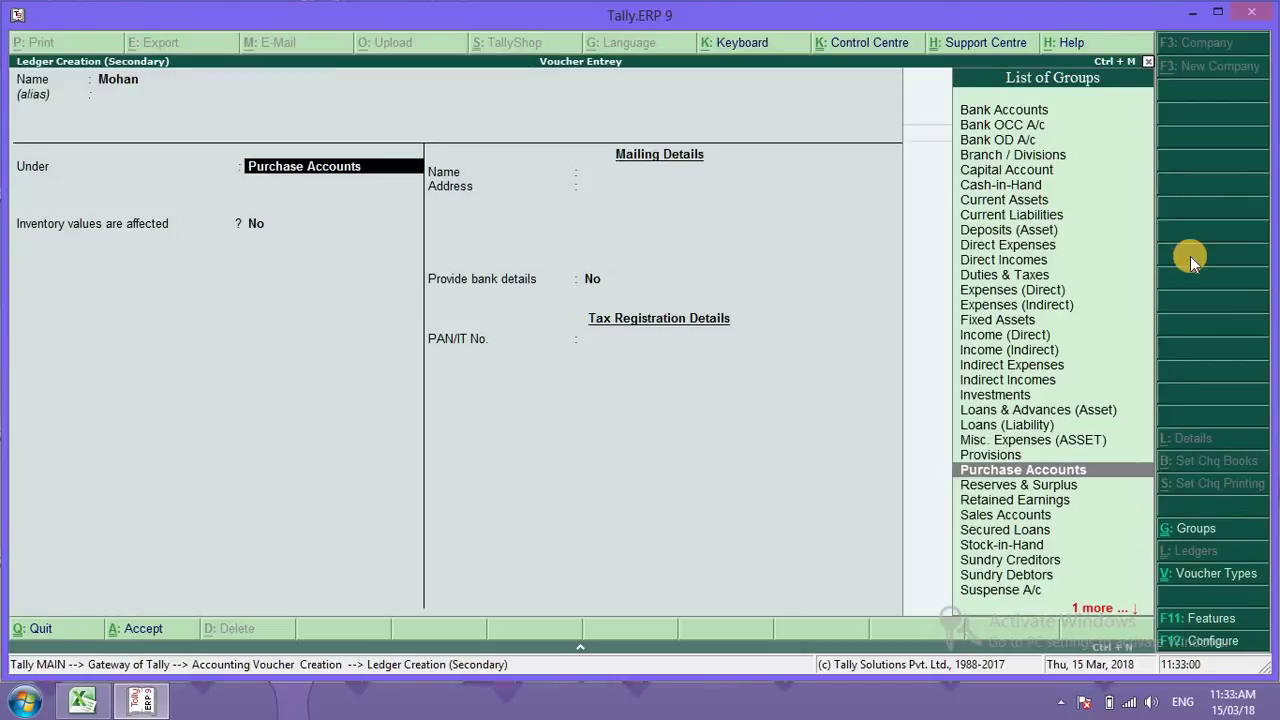
{"action": "type", "text": "Sun"}
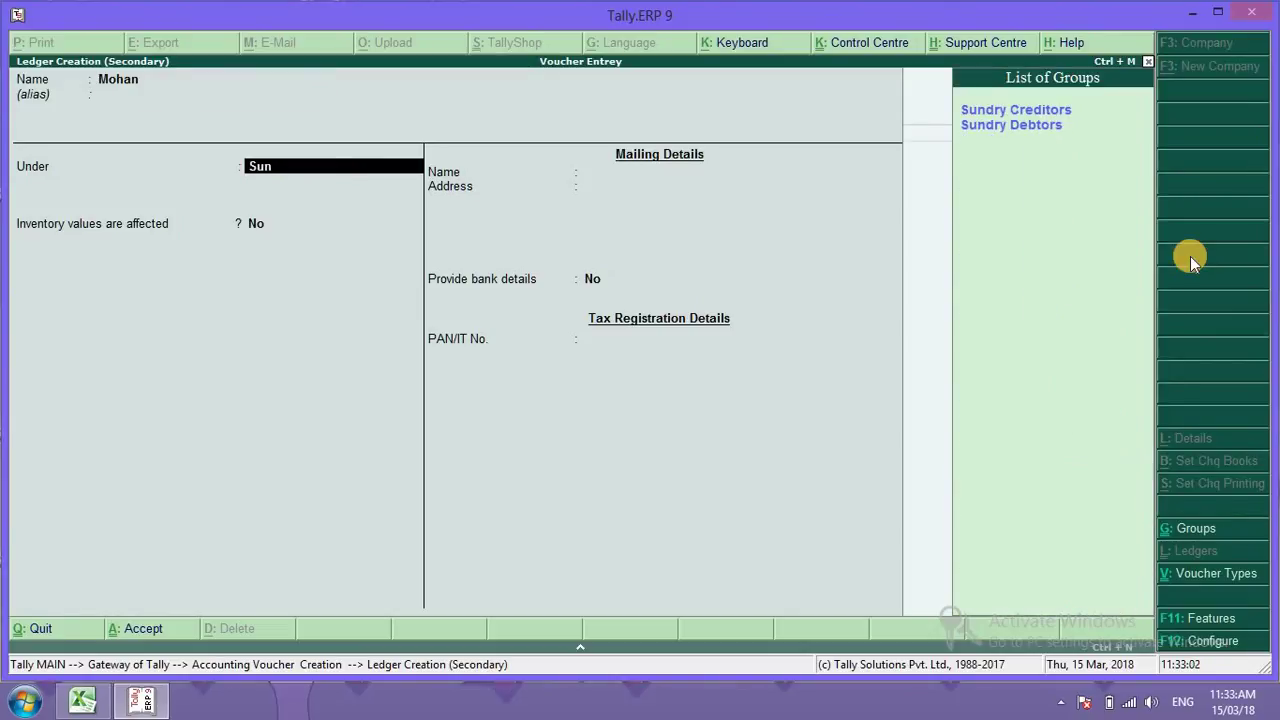
{"action": "key", "text": "Down"}
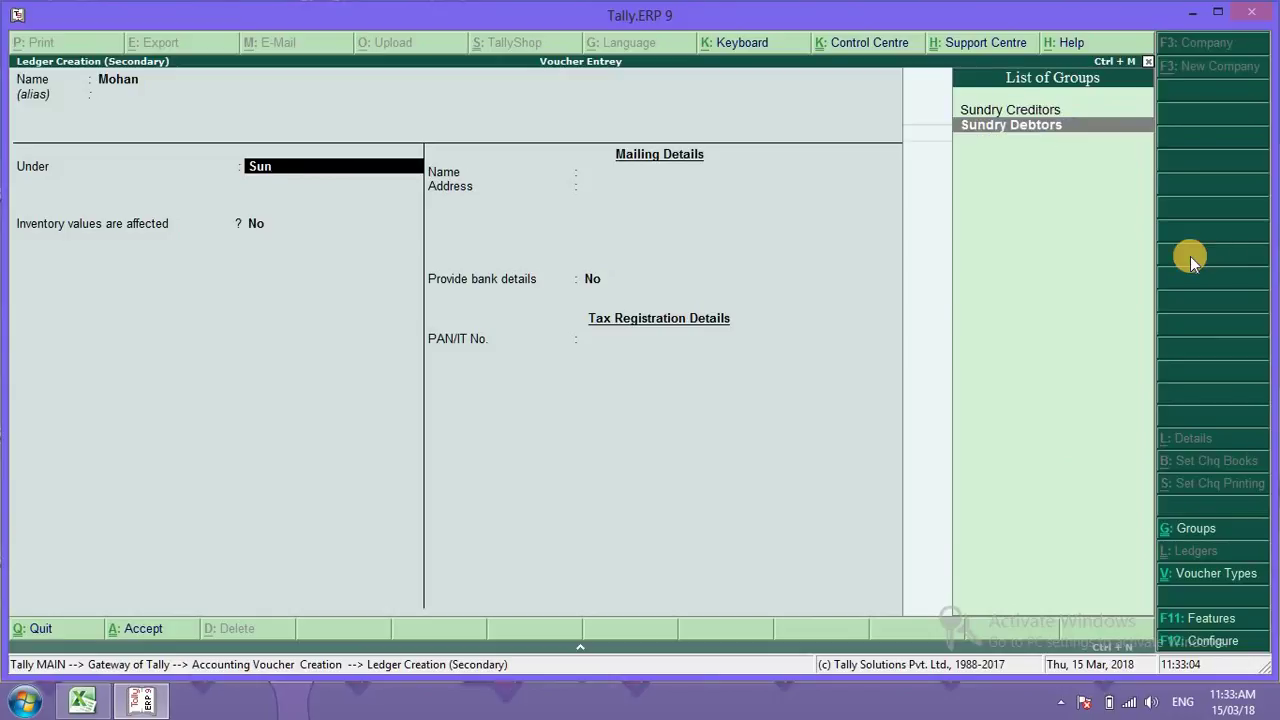
{"action": "key", "text": "Return"}
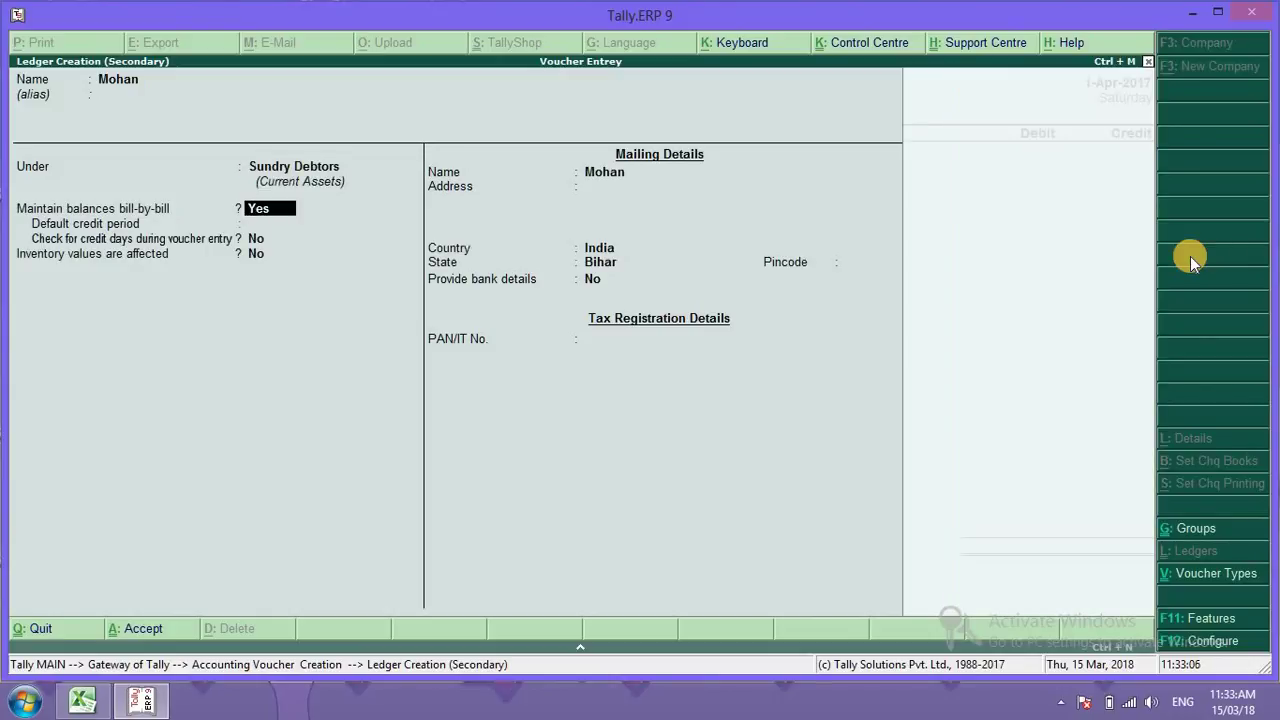
{"action": "type", "text": "n"}
{"action": "key", "text": "Return"}
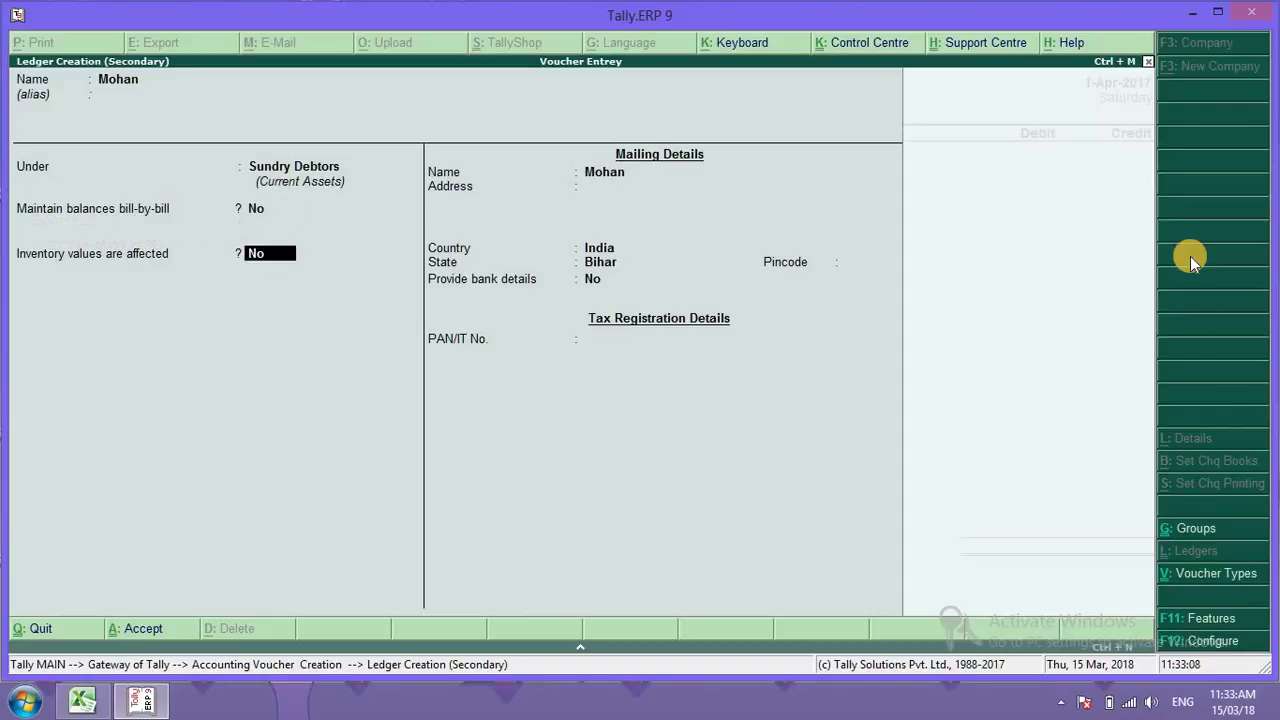
{"action": "key", "text": "Return"}
{"action": "key", "text": "Return"}
{"action": "key", "text": "Return"}
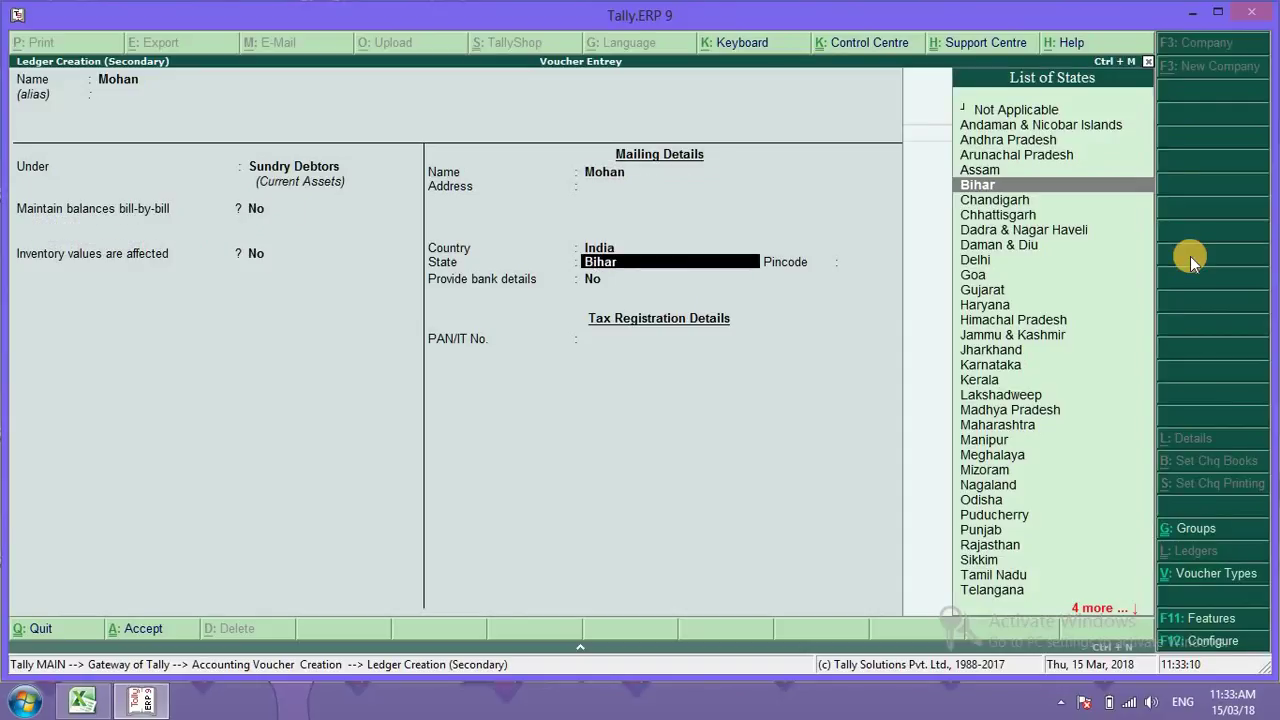
{"action": "key", "text": "ctrl+a"}
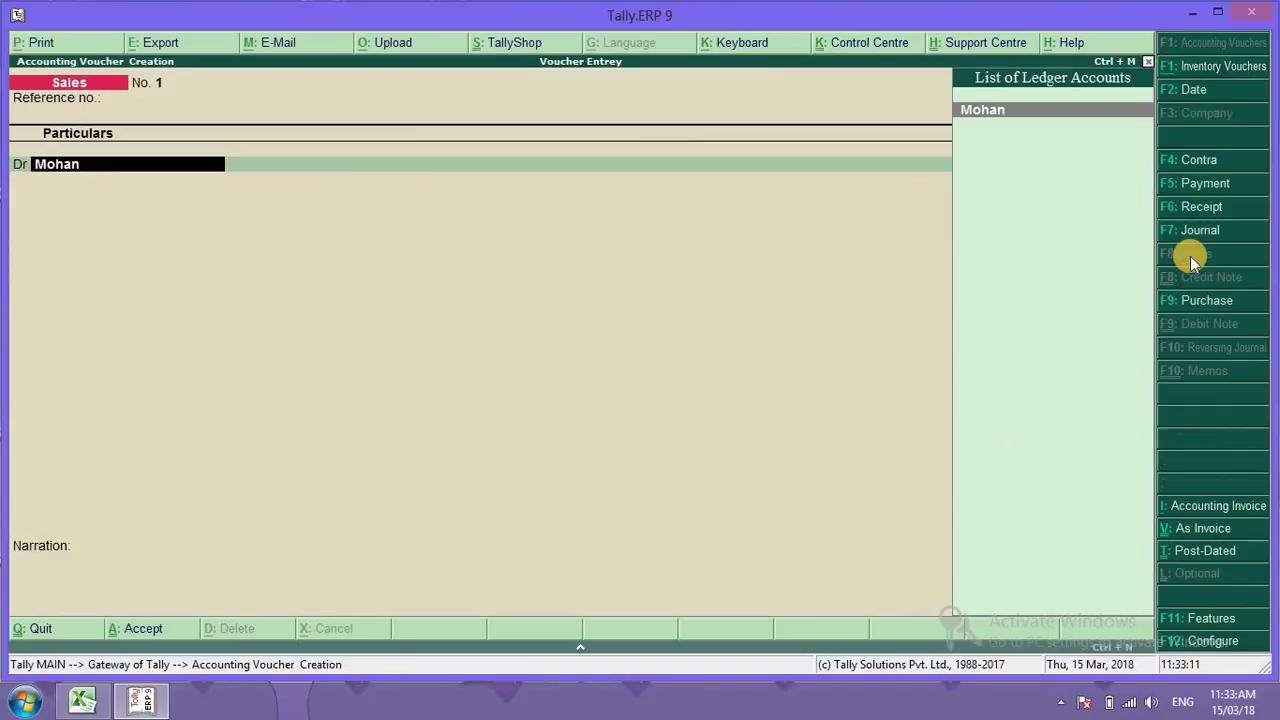
Step: Debit the new customer ledger with 7,500 in the sales voucher
{"action": "key", "text": "Return"}
{"action": "key", "text": "ctrl+a"}
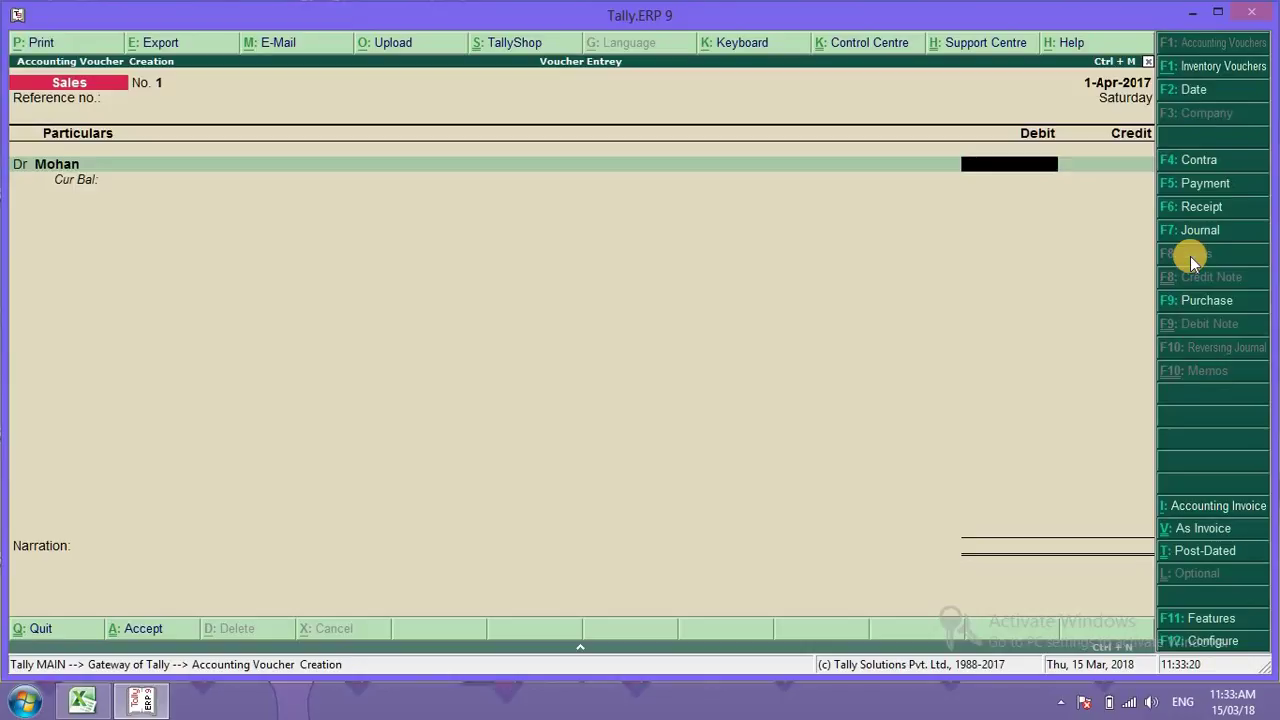
{"action": "type", "text": "7,50"}
{"action": "type", "text": "00"}
{"action": "key", "text": "Return"}
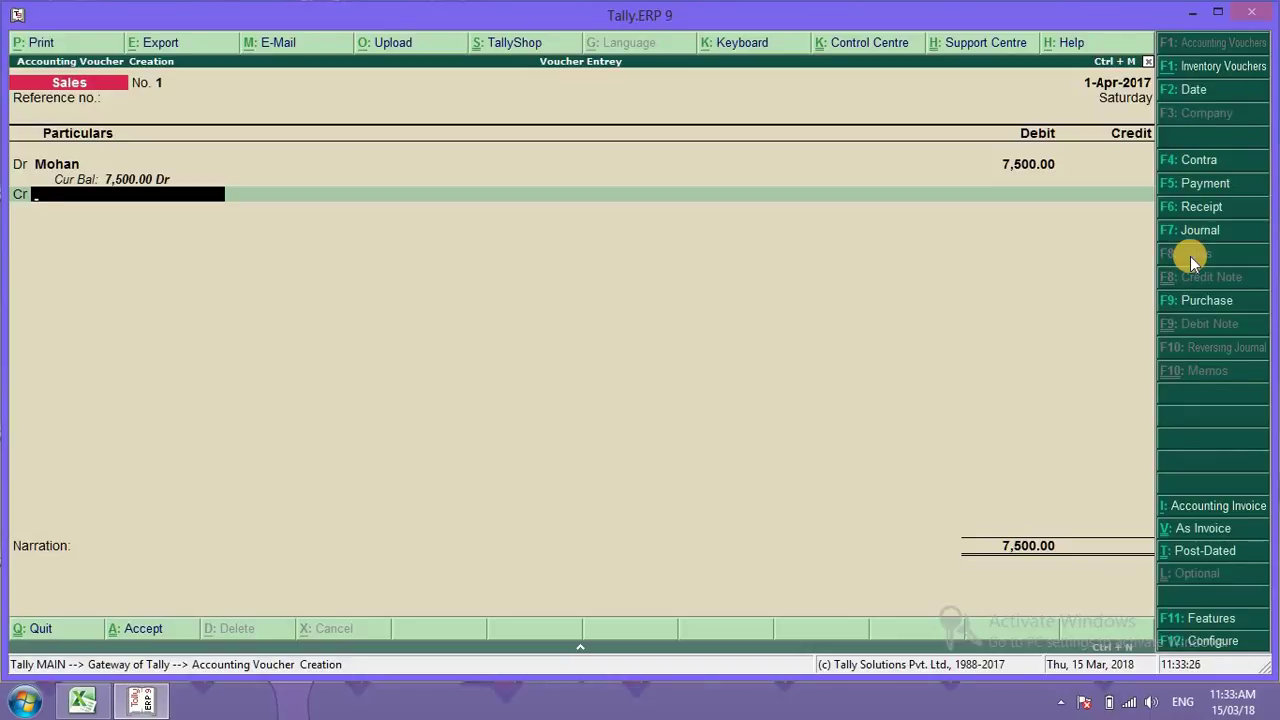
Step: Create a ledger named Sale under Sales Accounts, with inventory values affected set to No, for the sales voucher's credit line
{"action": "left_click", "coordinate": [1190, 256]}
{"action": "key", "text": "alt+c"}
{"action": "type", "text": "Sa"}
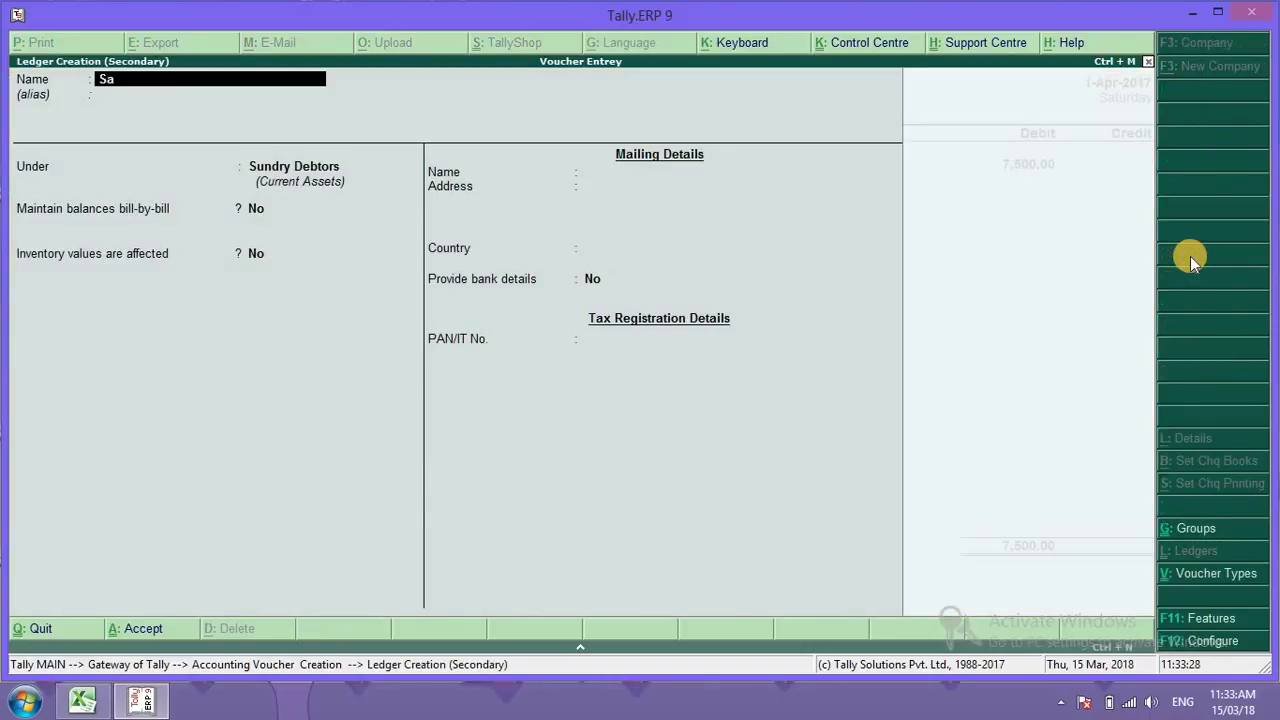
{"action": "type", "text": "le"}
{"action": "key", "text": "Return"}
{"action": "type", "text": "Sa"}
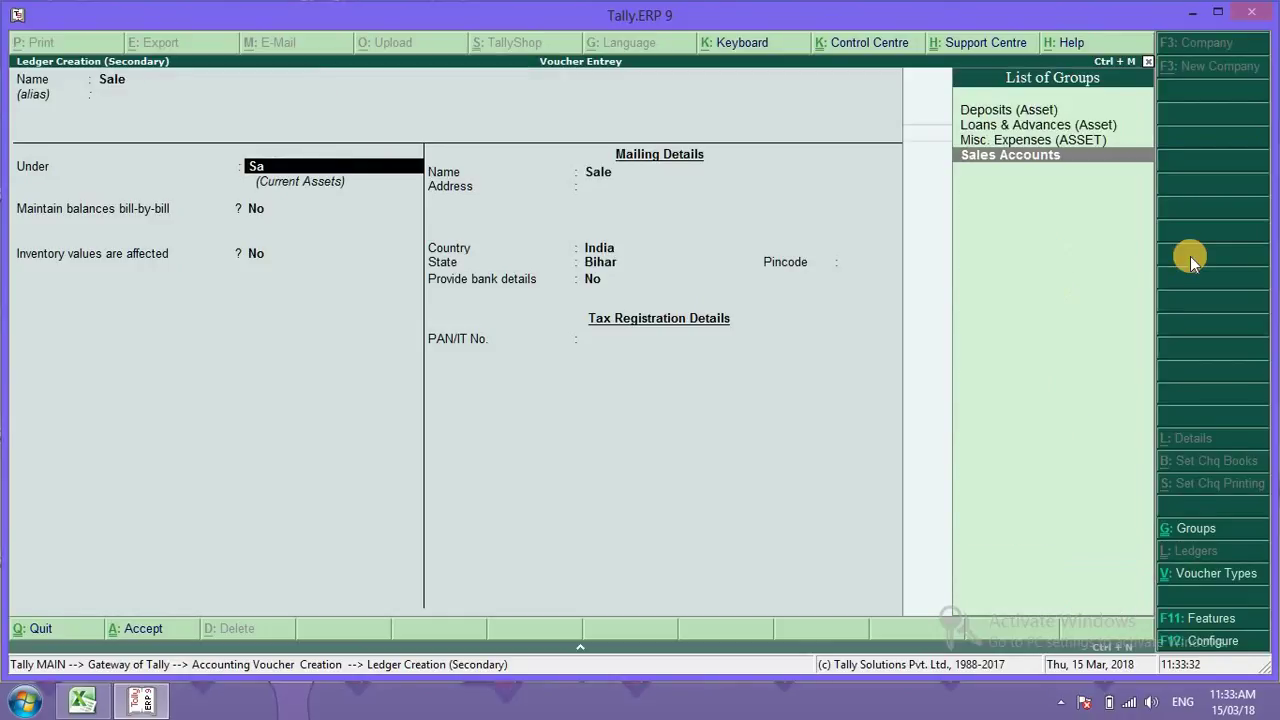
{"action": "type", "text": "le"}
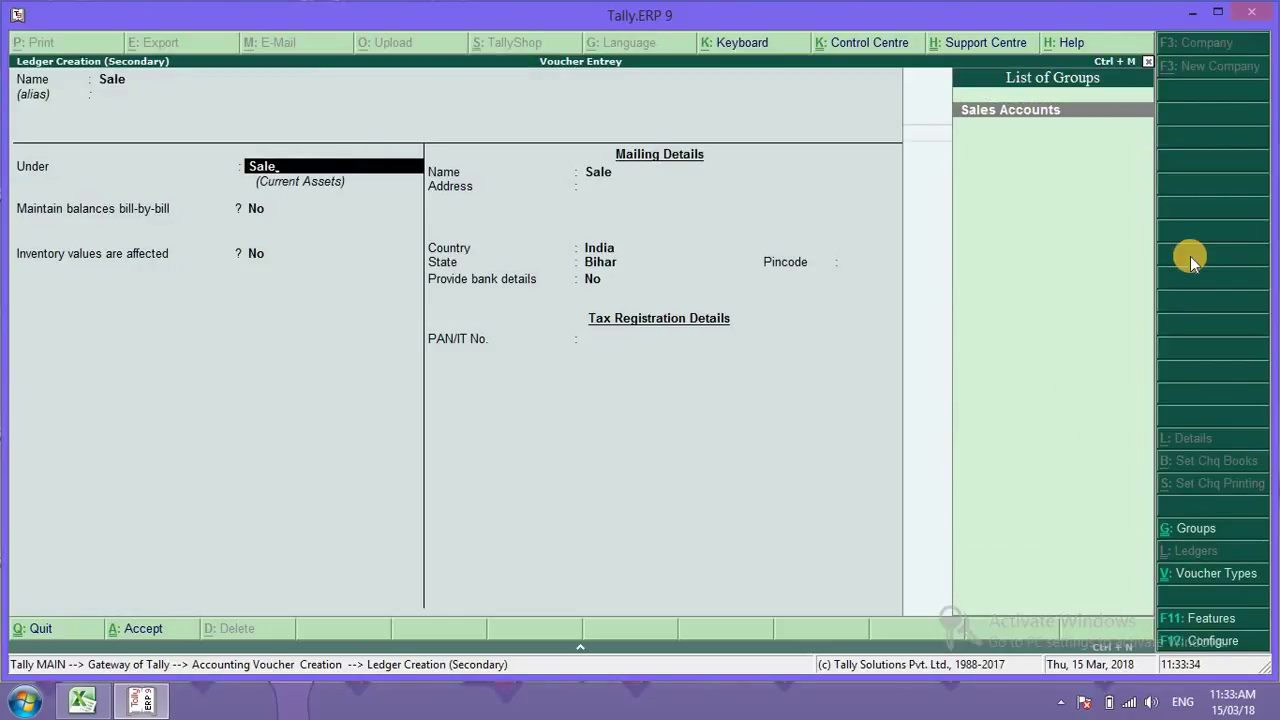
{"action": "key", "text": "Return"}
{"action": "type", "text": "n"}
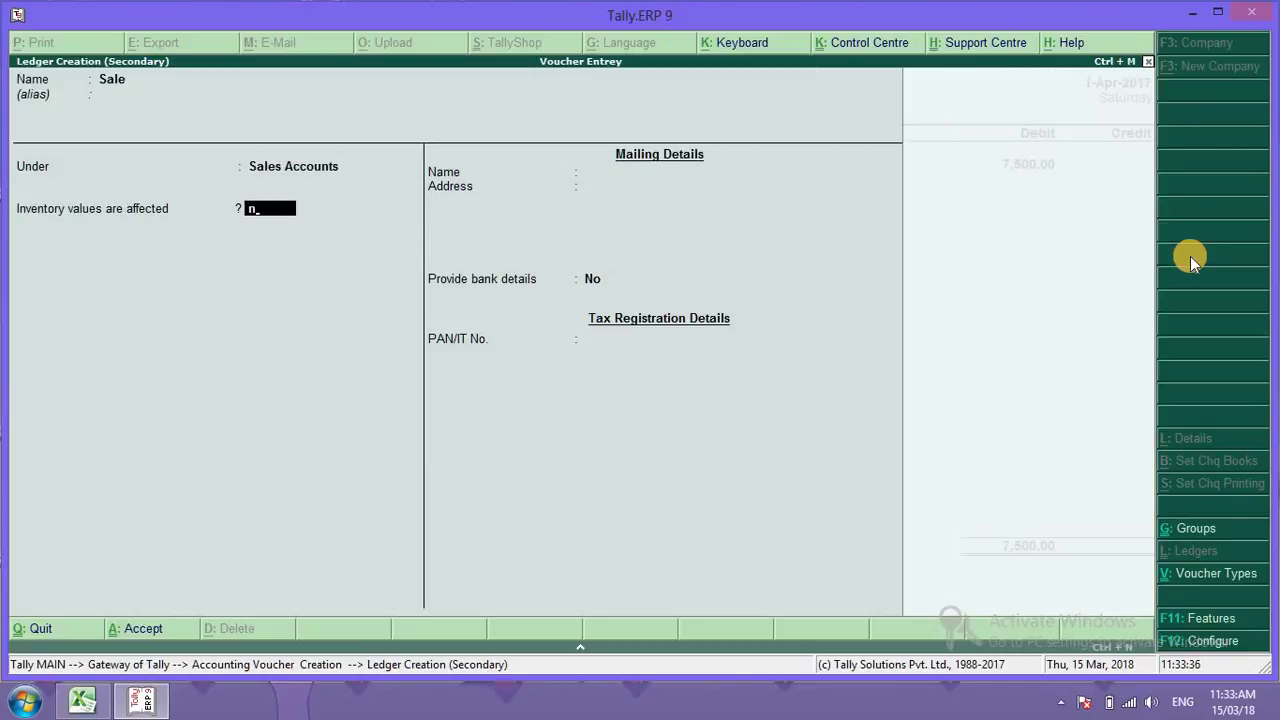
{"action": "key", "text": "Return"}
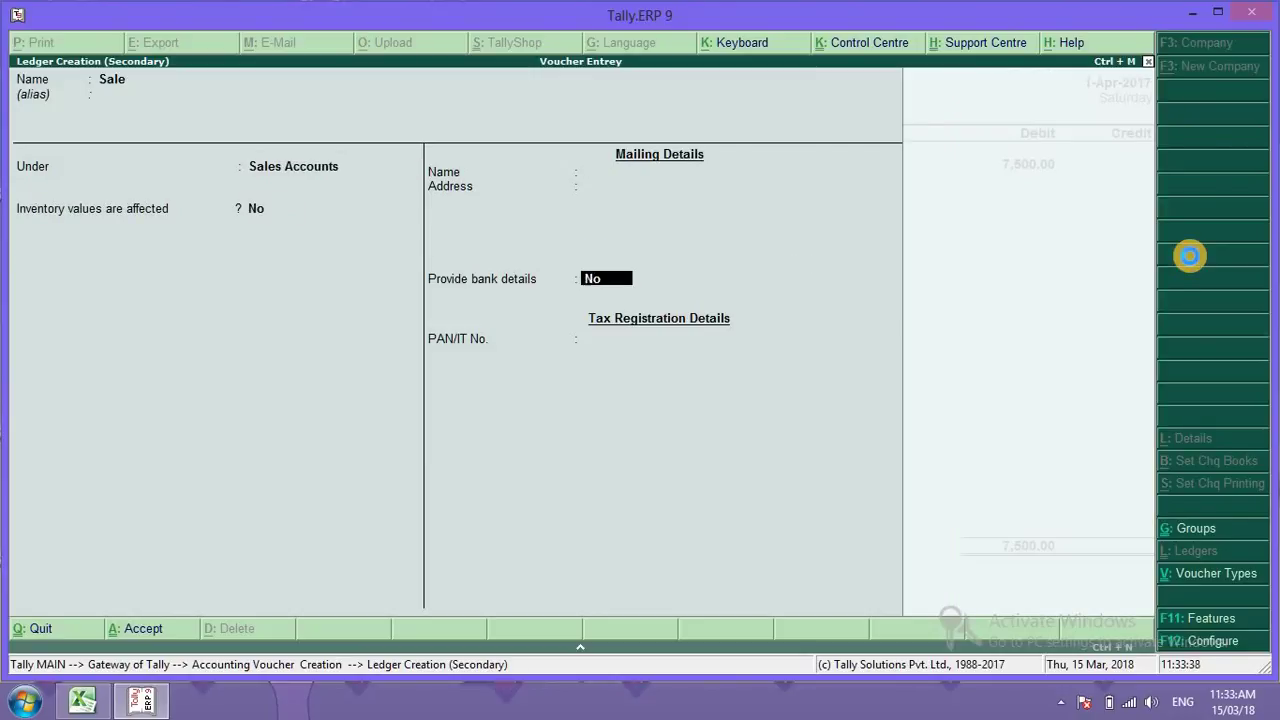
{"action": "key", "text": "ctrl+a"}
Step: Credit Sale with 7,500 and save the sales voucher without narration
{"action": "key", "text": "Return"}
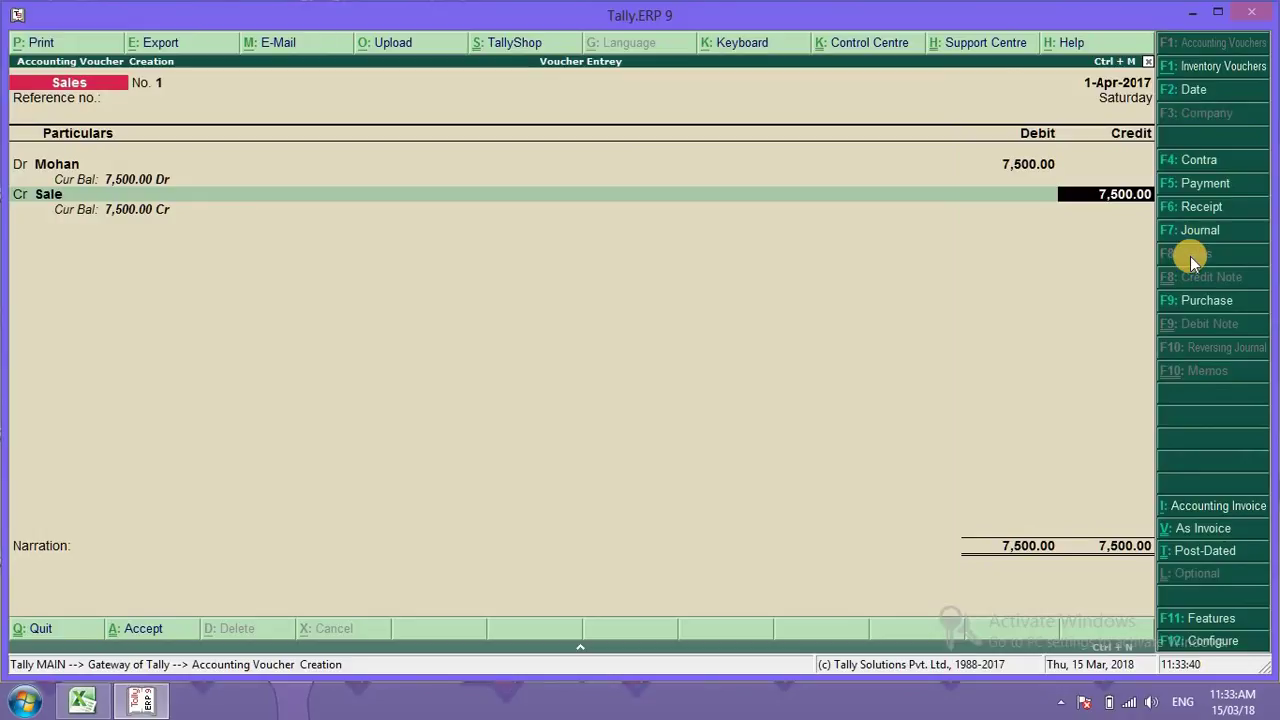
{"action": "key", "text": "ctrl+a"}
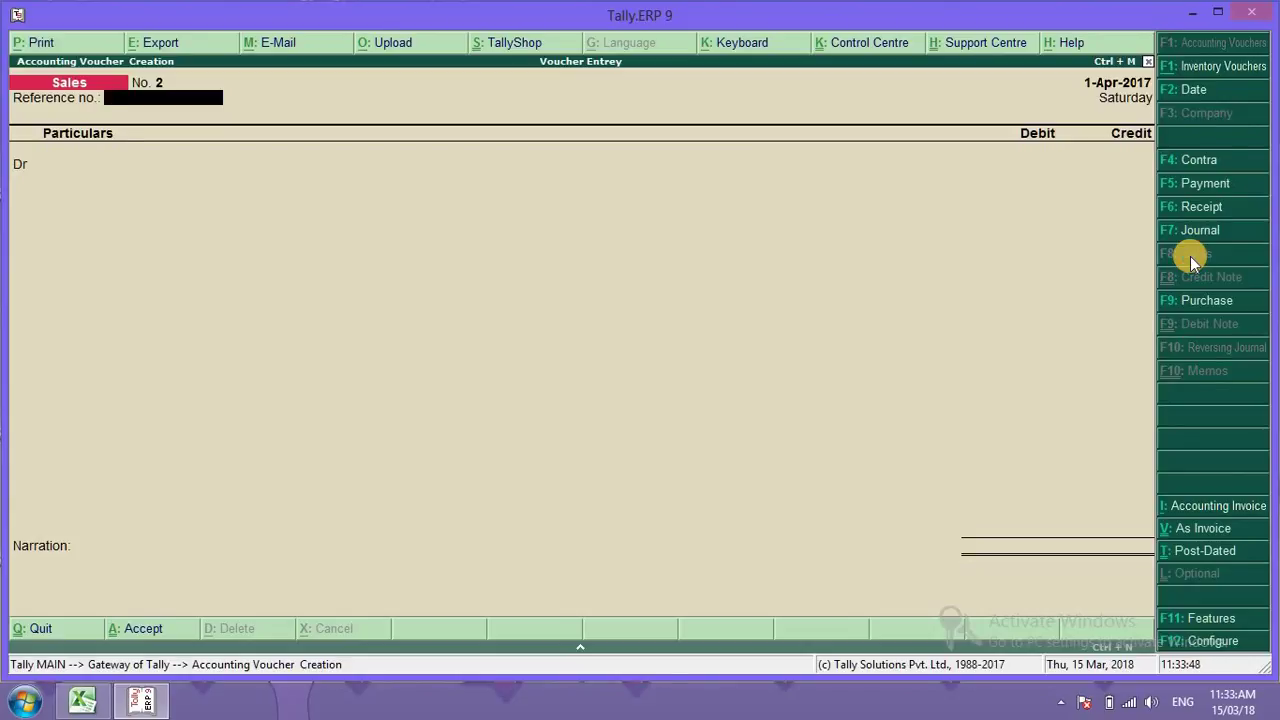
Step: Record a contra voucher crediting Bamk with 5,000 by the default cheque allocation and debiting Cash, and save it without narration
{"action": "key", "text": "F4"}
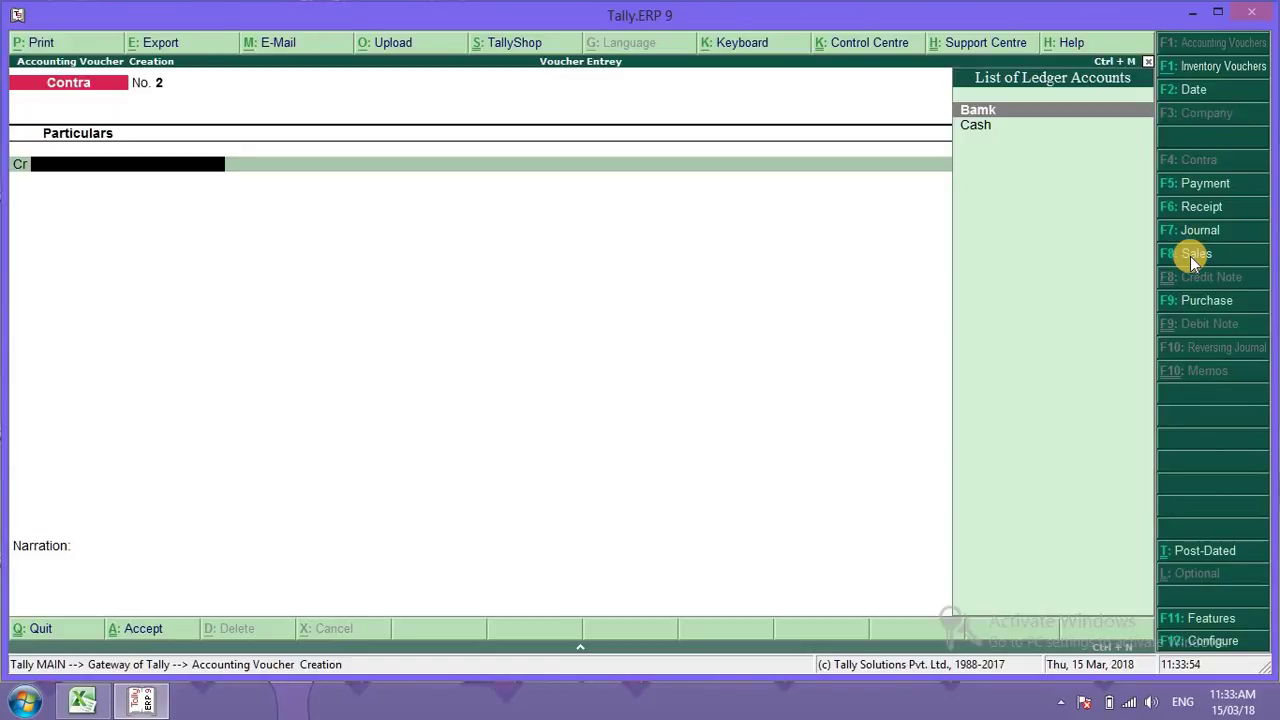
{"action": "key", "text": "Return"}
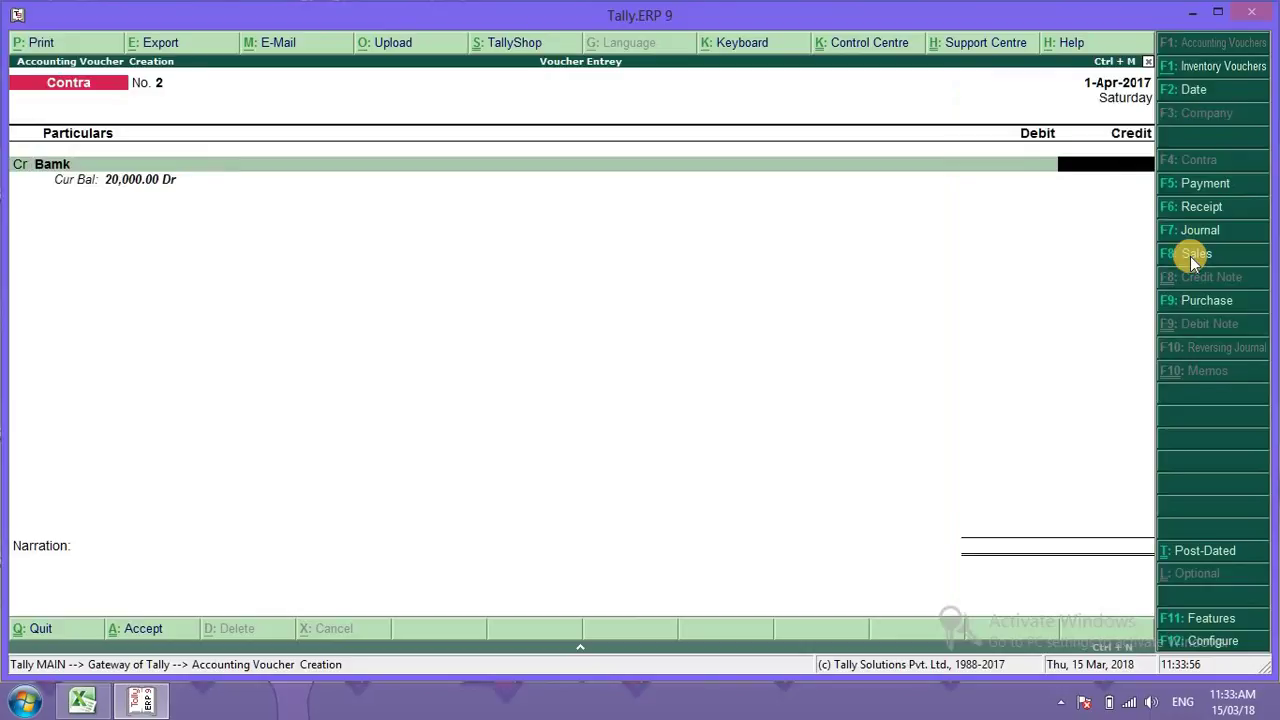
{"action": "type", "text": "5000"}
{"action": "key", "text": "Return"}
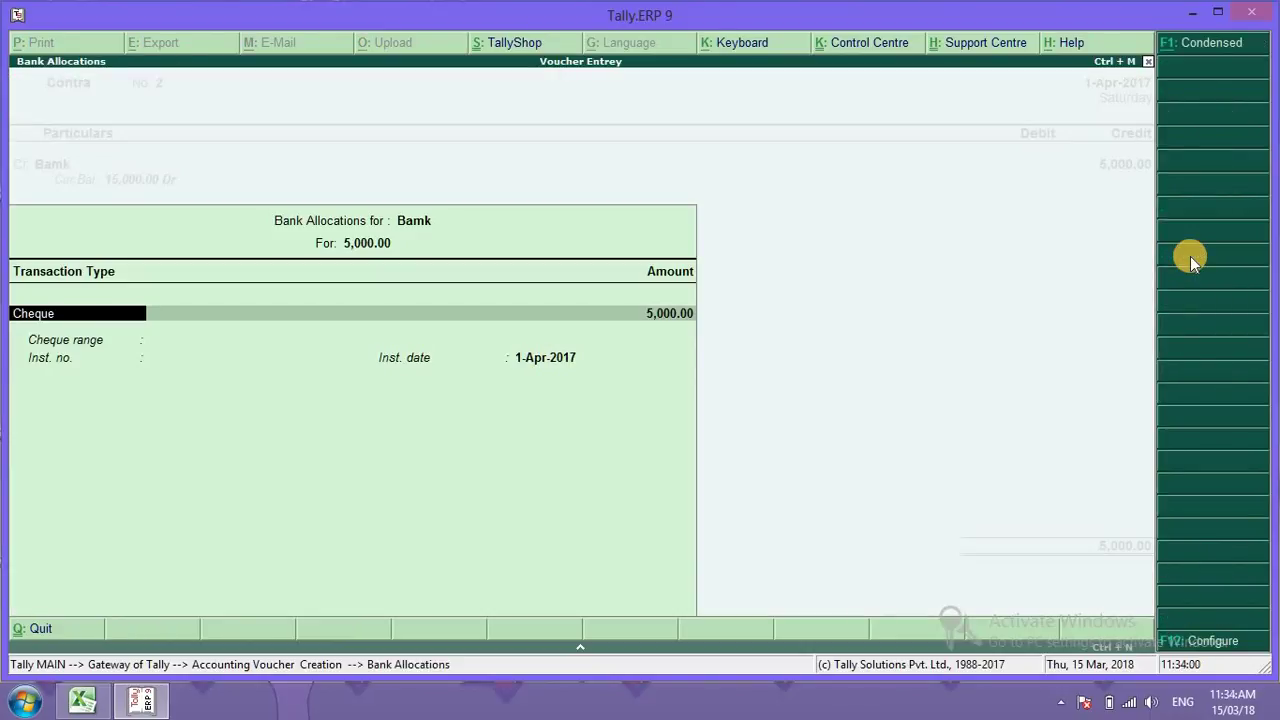
{"action": "key", "text": "Return"}
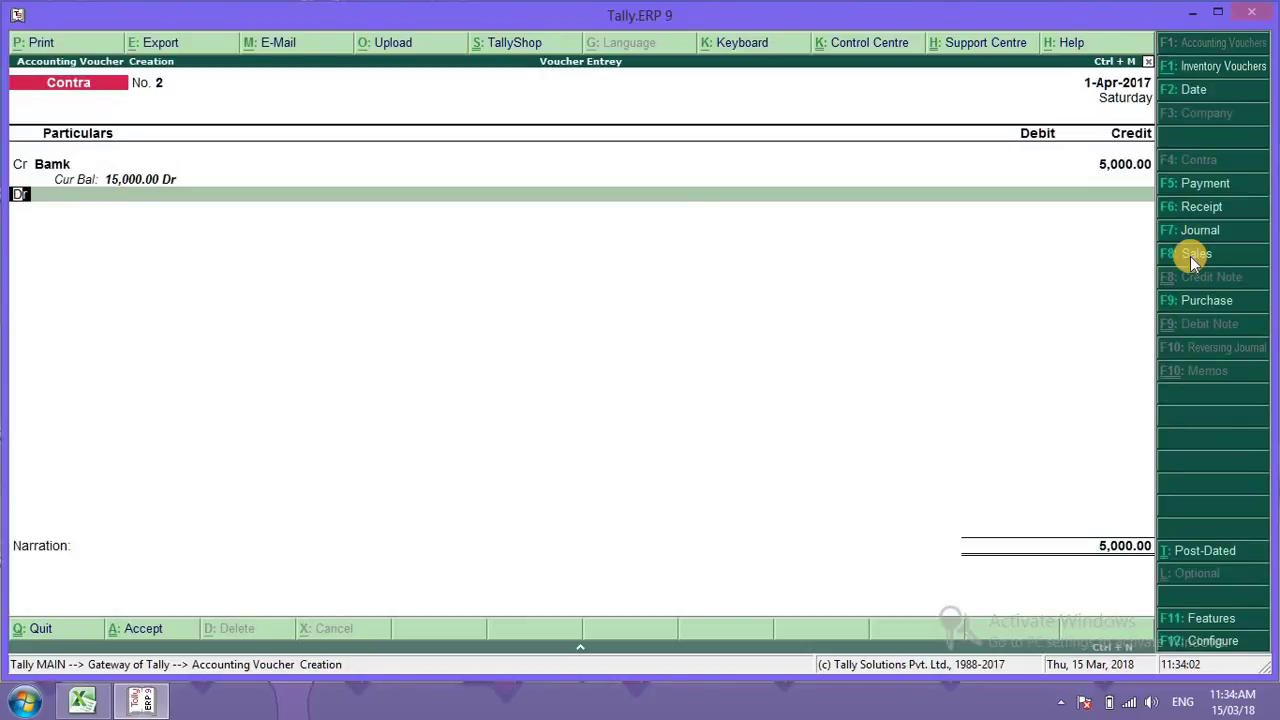
{"action": "key", "text": "Return"}
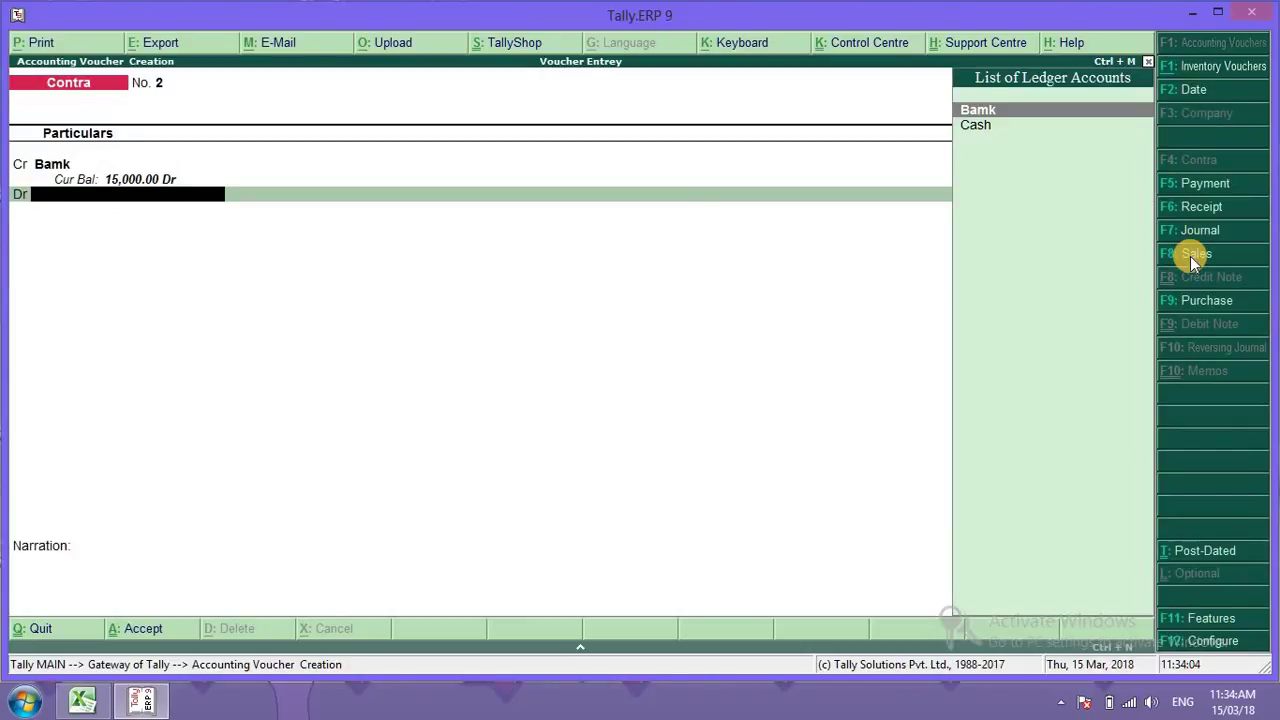
{"action": "key", "text": "Down"}
{"action": "key", "text": "Return"}
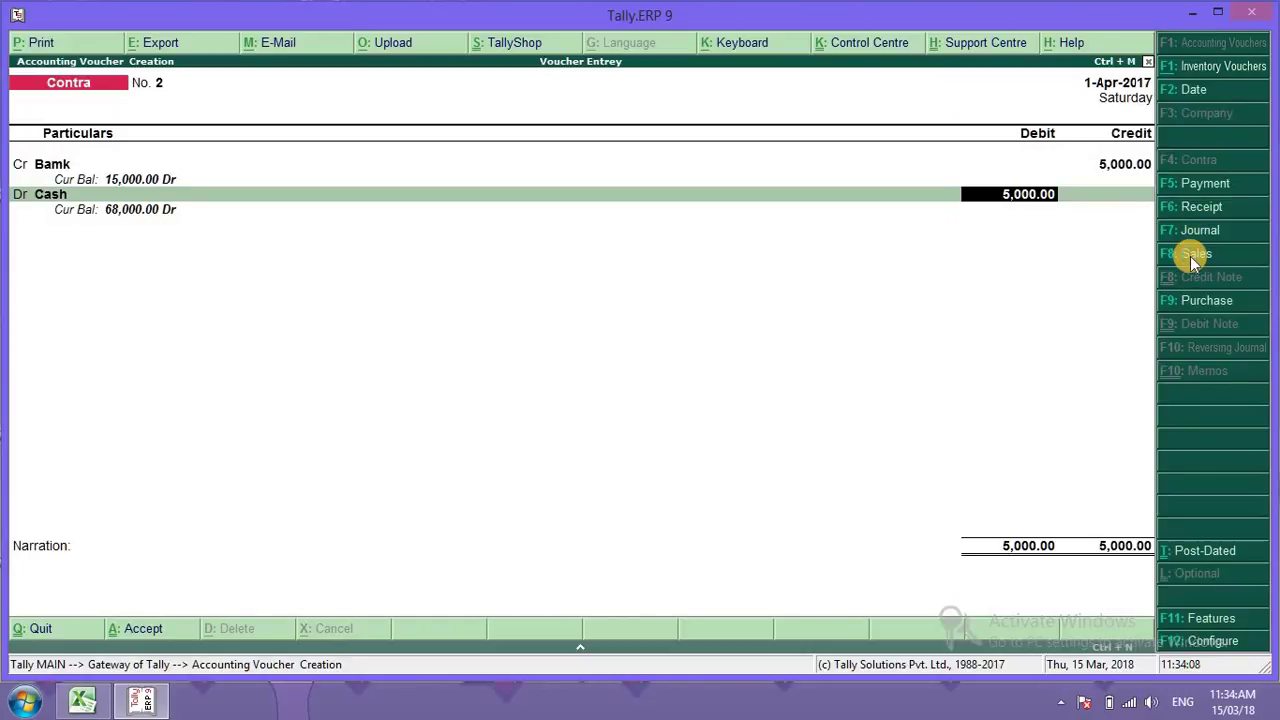
{"action": "key", "text": "ctrl+a"}
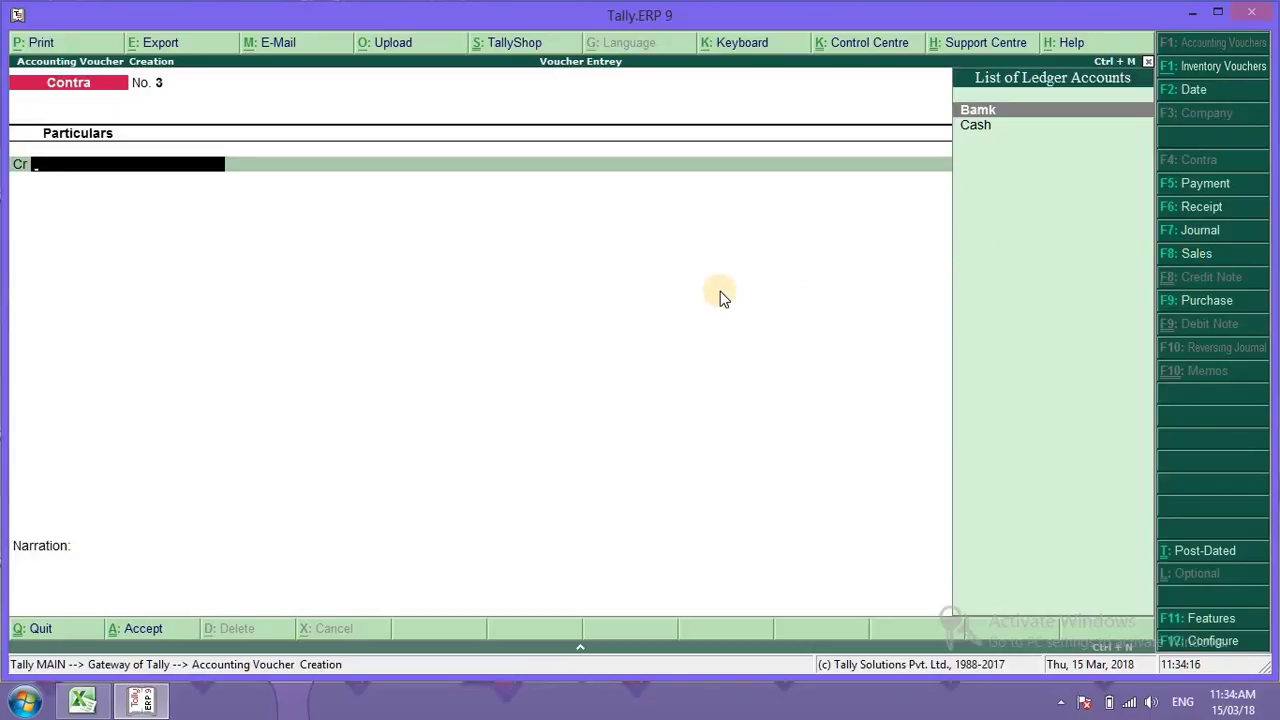
Step: Start a purchase voucher in voucher mode, leaving the supplier invoice number and its date blank
{"action": "left_click", "coordinate": [1201, 301]}
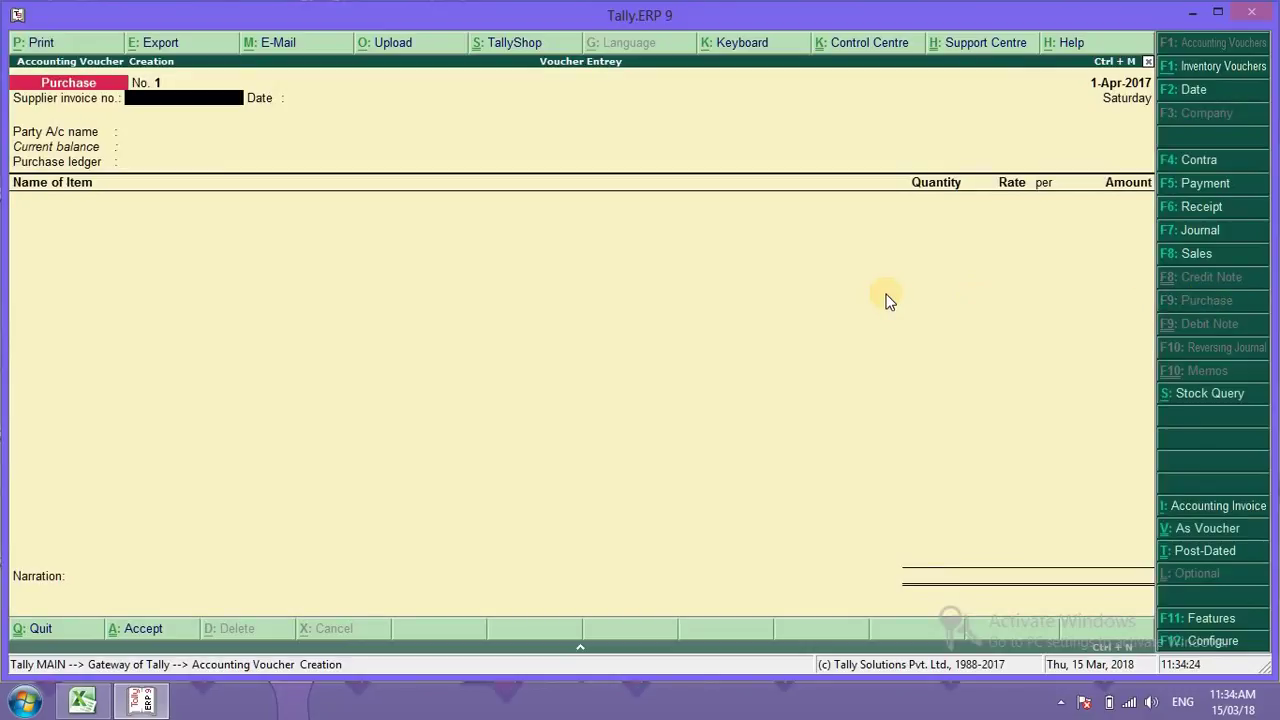
{"action": "key", "text": "ctrl+v"}
{"action": "key", "text": "Return"}
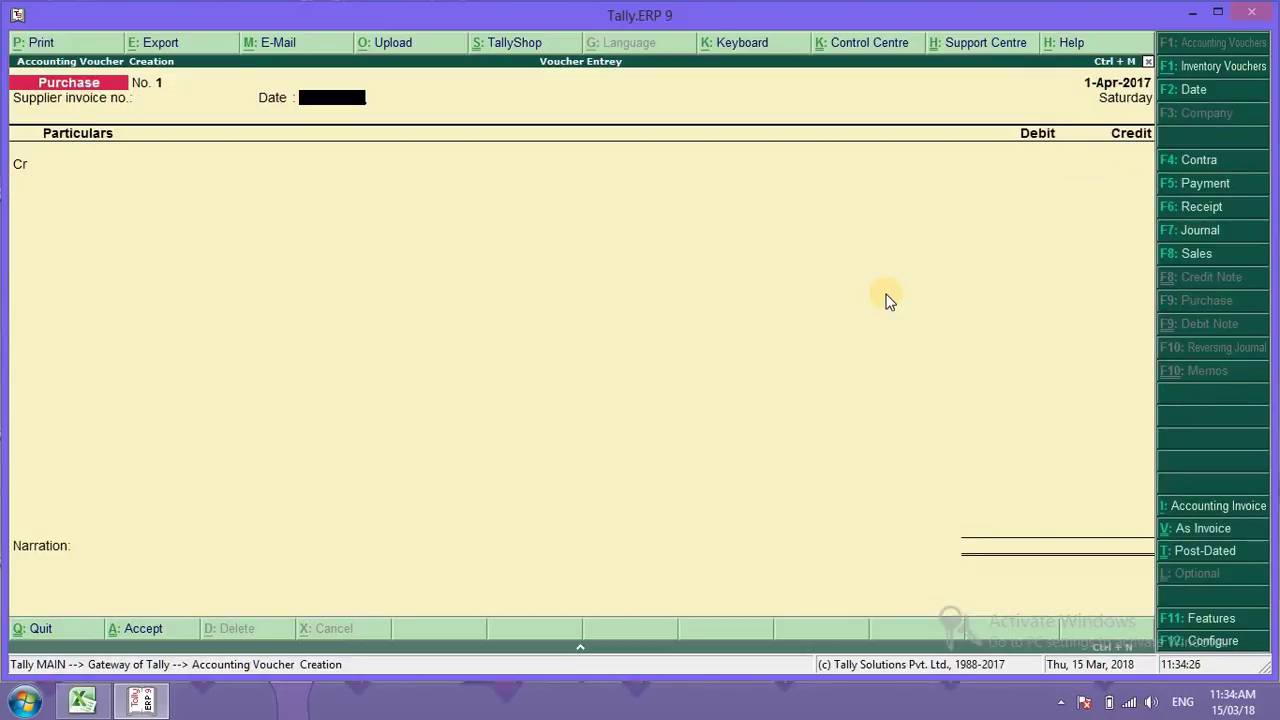
{"action": "key", "text": "Return"}
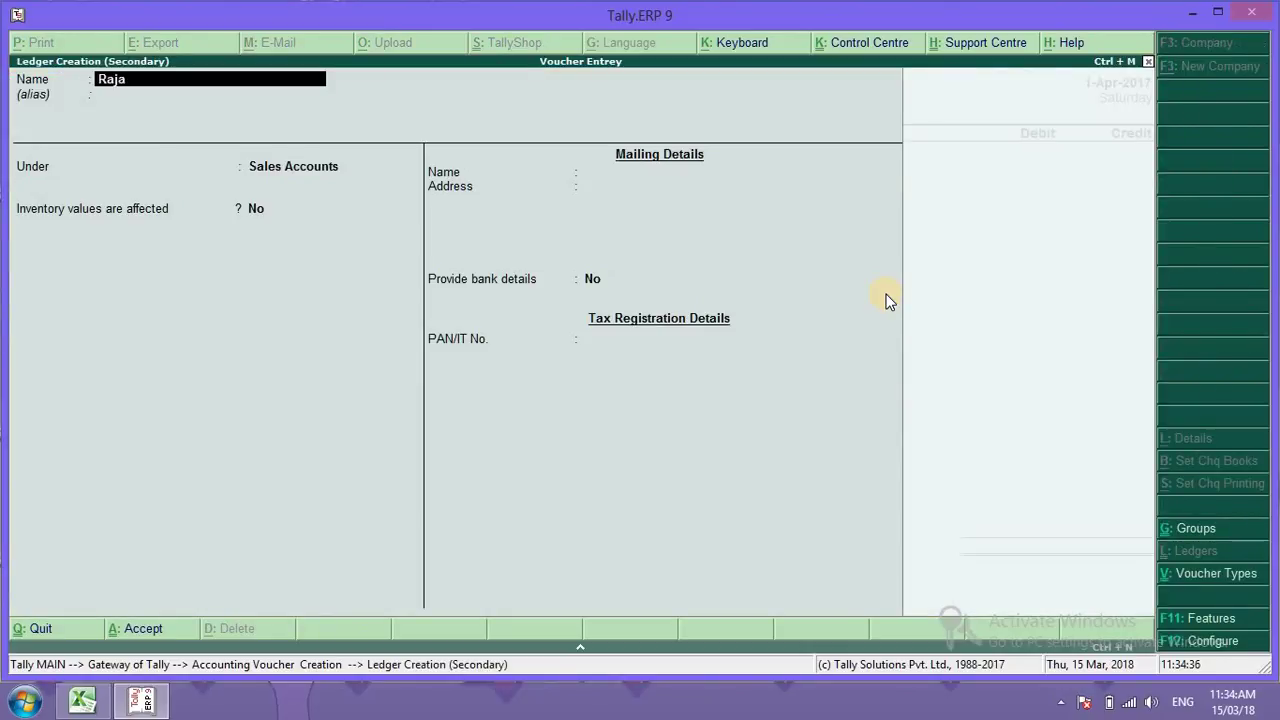
Step: Create the supplier's ledger under Sundry Creditors, with bill-by-bill balances and inventory values affected both set to No
{"action": "key", "text": "Return"}
{"action": "key", "text": "Return"}
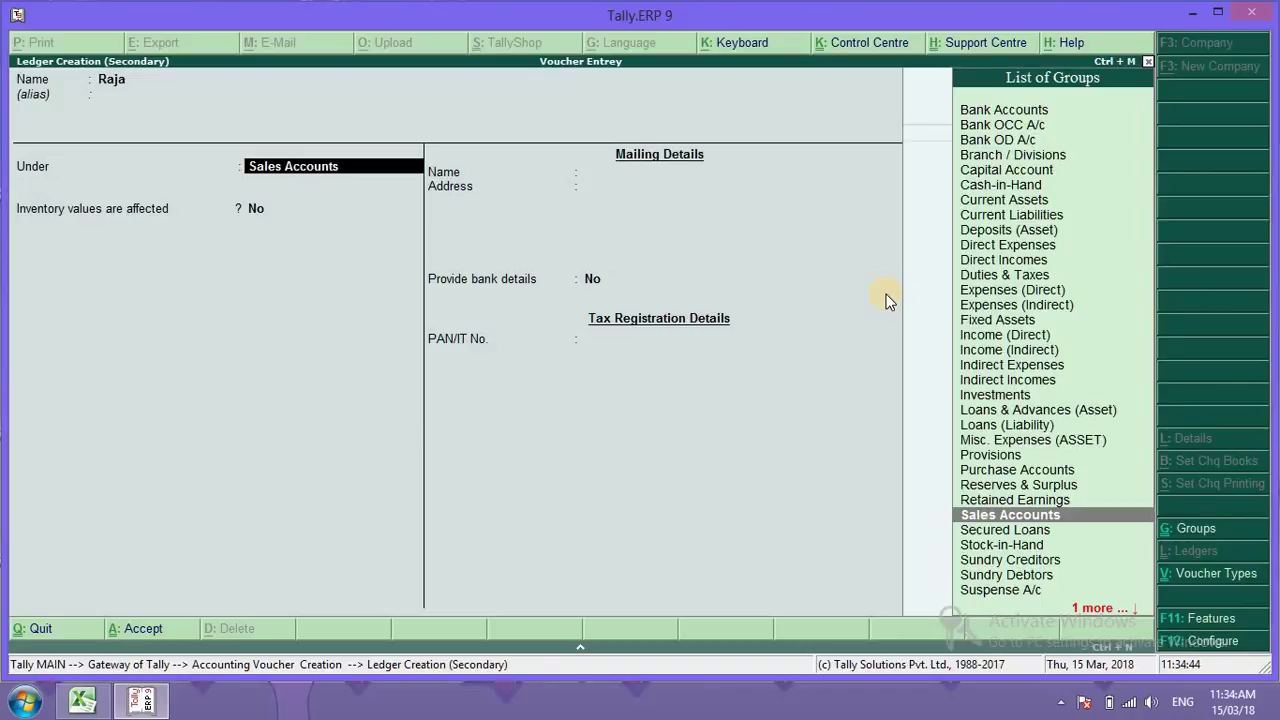
{"action": "type", "text": "Sun"}
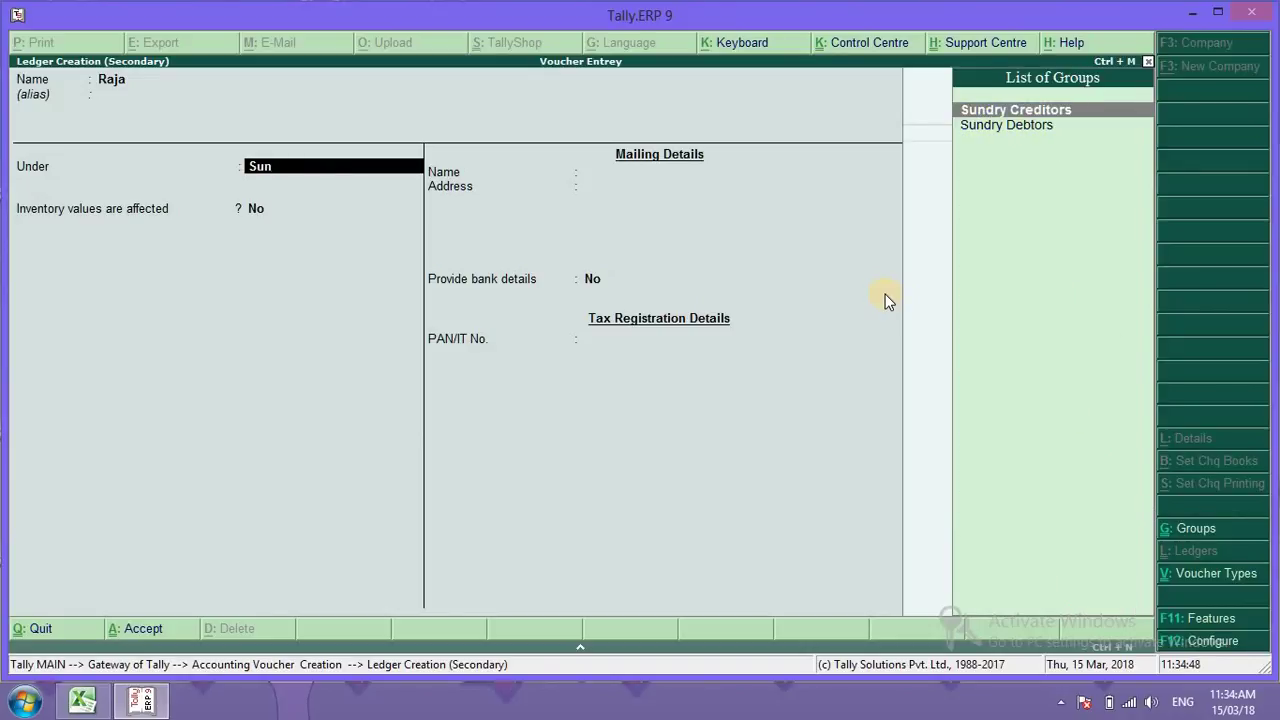
{"action": "key", "text": "Return"}
{"action": "type", "text": "n"}
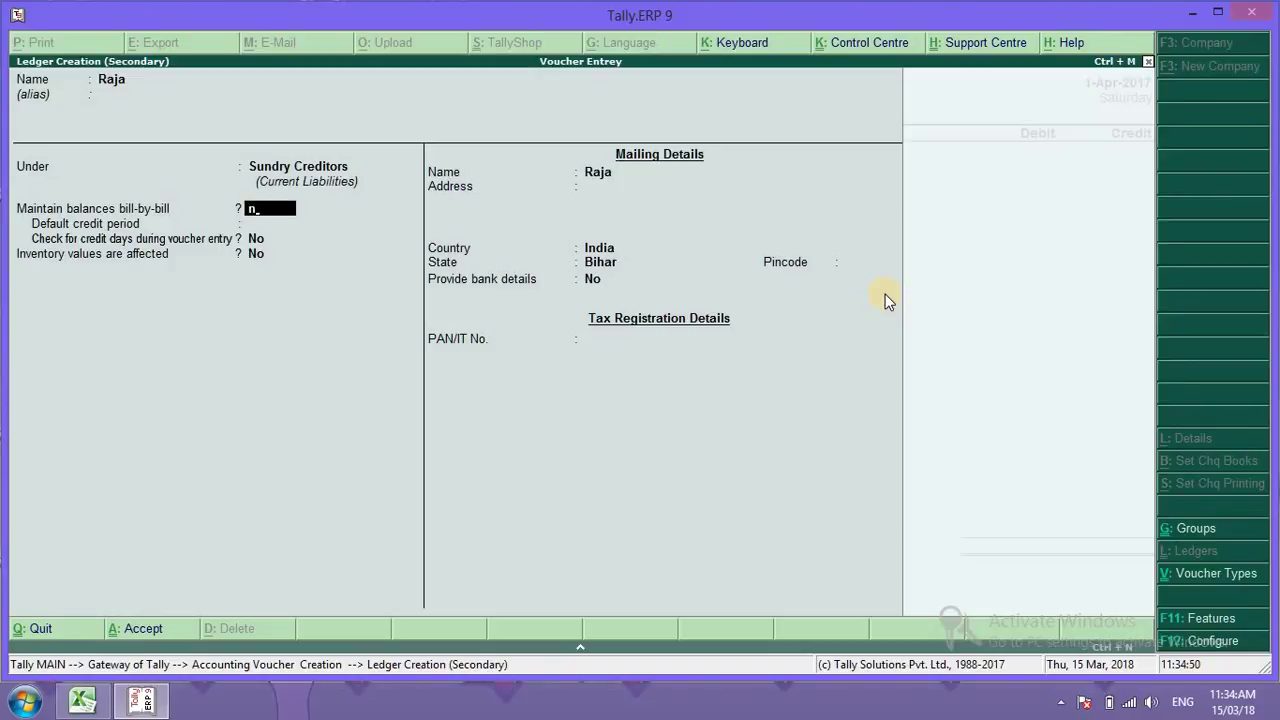
{"action": "key", "text": "Return"}
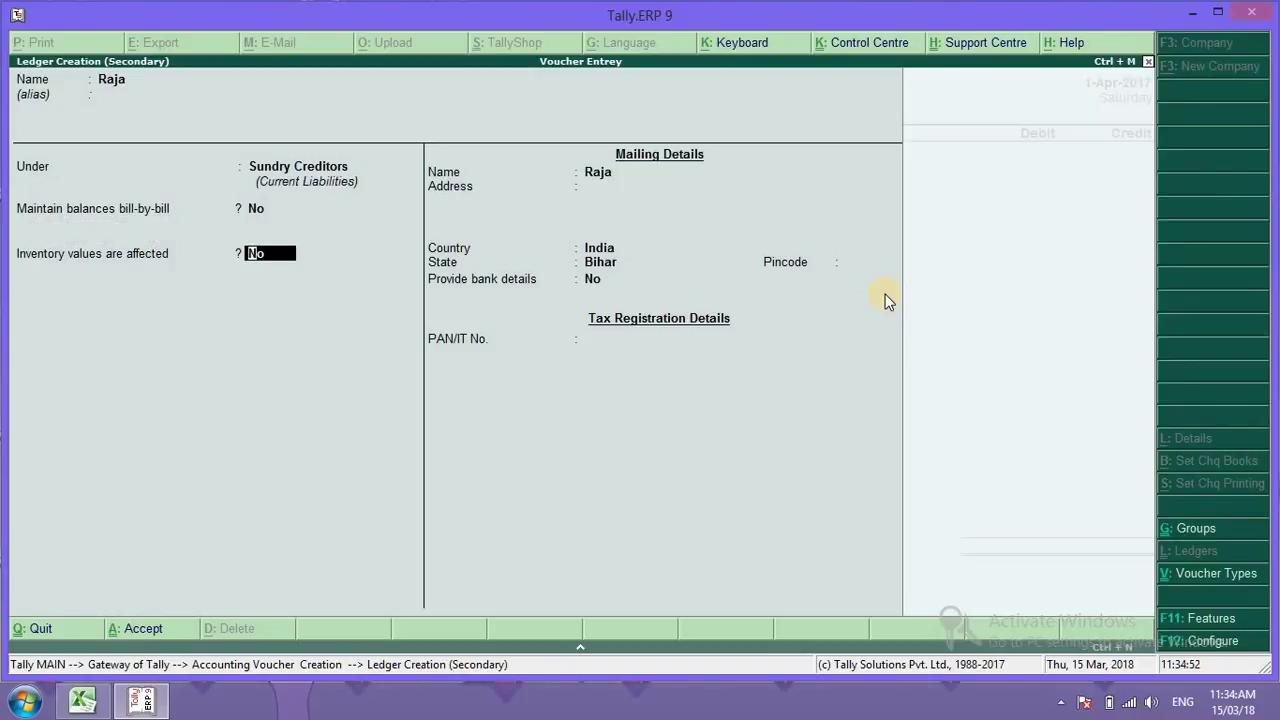
{"action": "key", "text": "ctrl+a"}
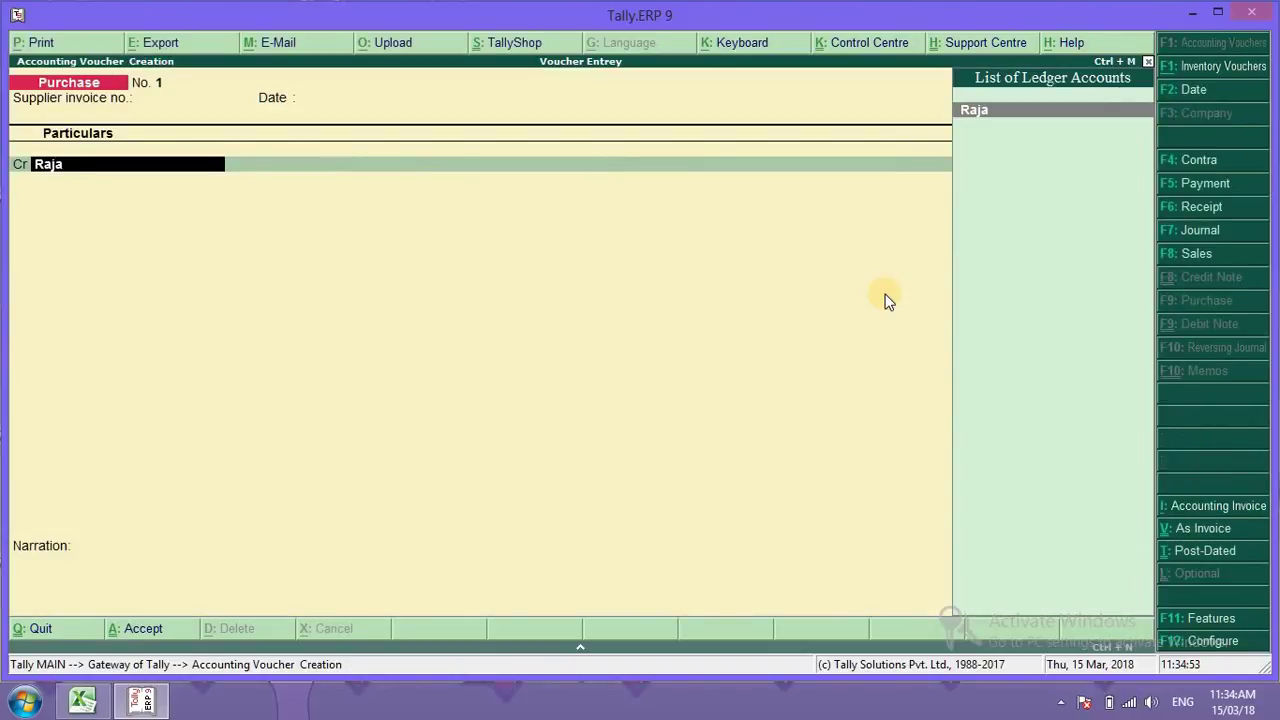
Step: Credit the supplier with 10,000 using the default party details, debit Purchase, and save the purchase voucher without narration
{"action": "key", "text": "Return"}
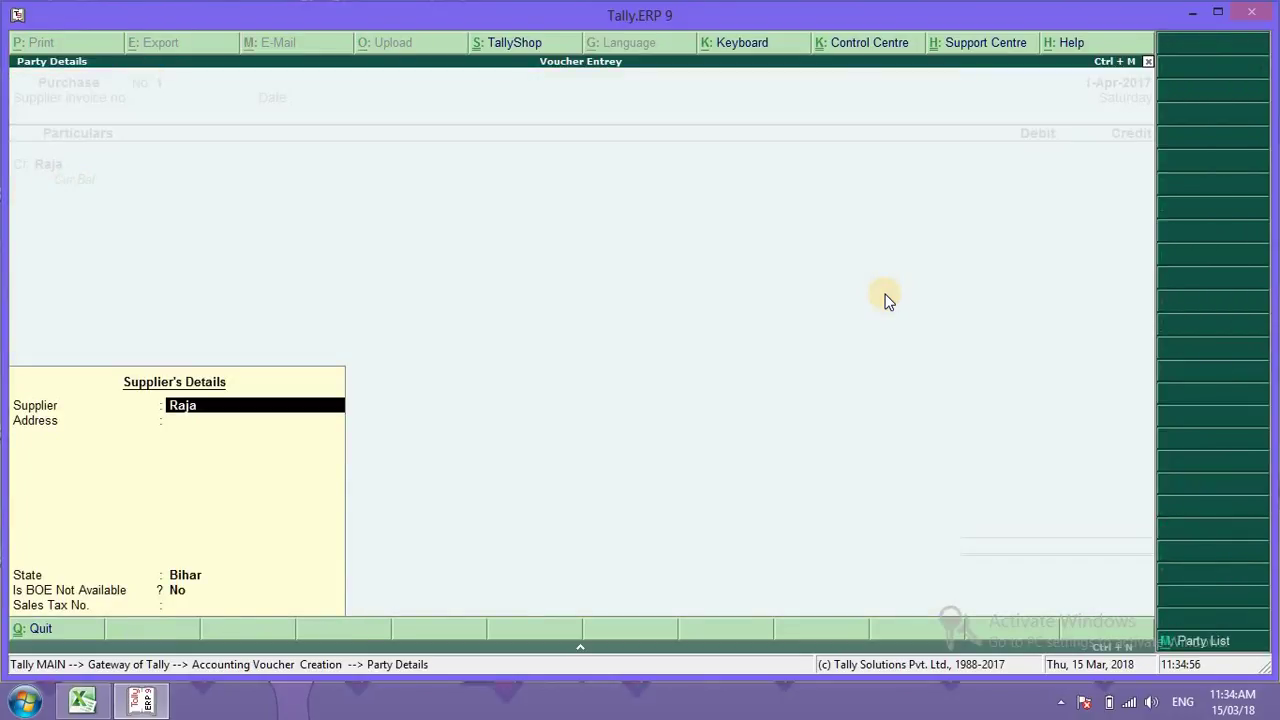
{"action": "key", "text": "ctrl+a"}
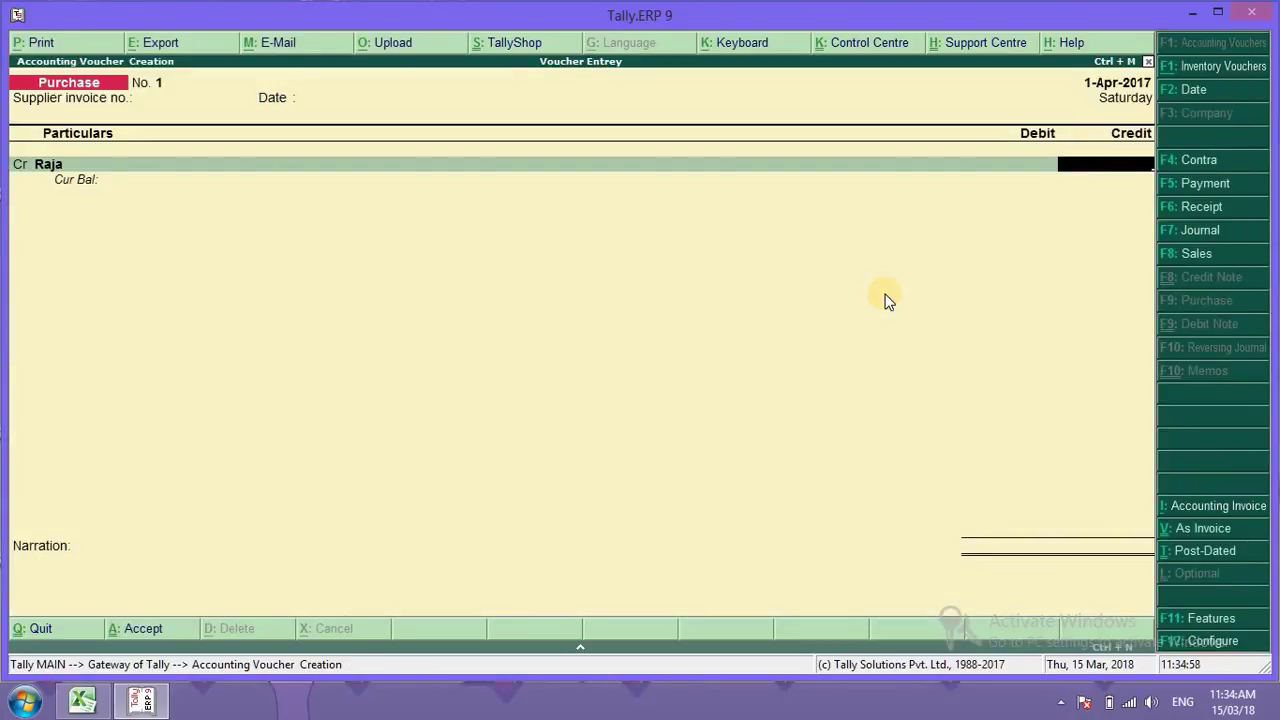
{"action": "type", "text": "10000"}
{"action": "key", "text": "Return"}
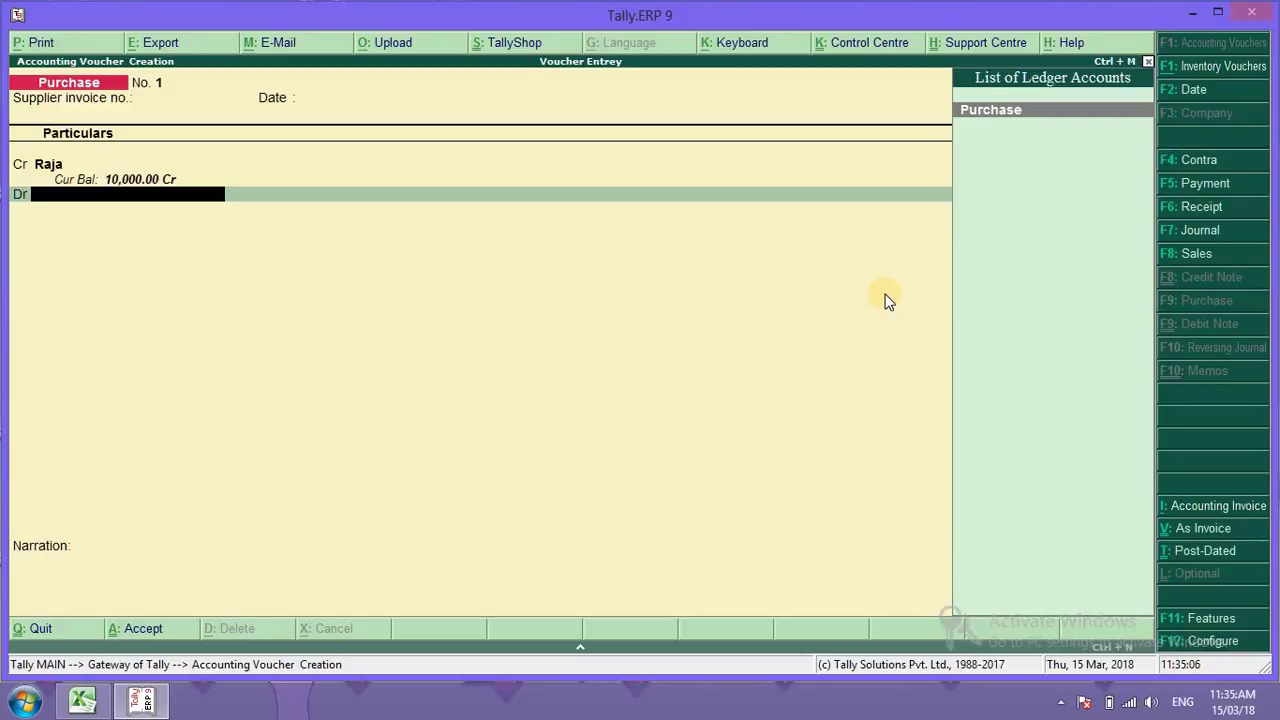
{"action": "key", "text": "Return"}
{"action": "key", "text": "Return"}
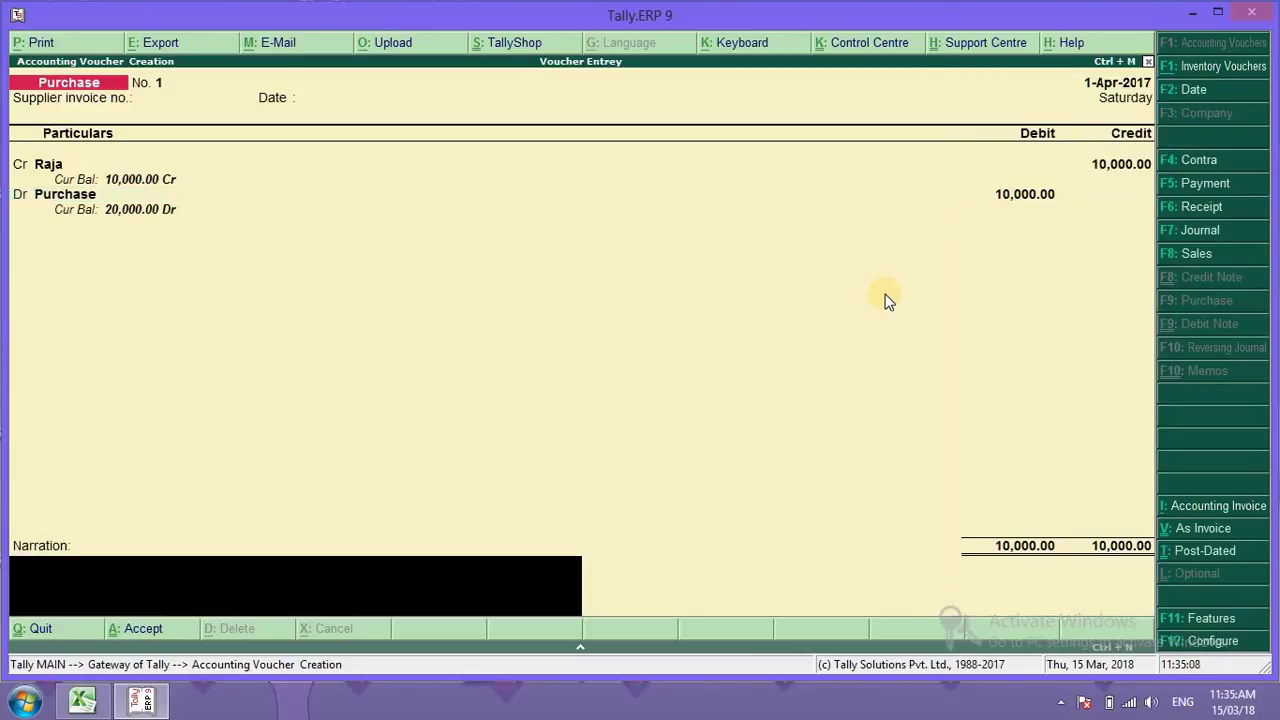
{"action": "key", "text": "Return"}
{"action": "key", "text": "Return"}
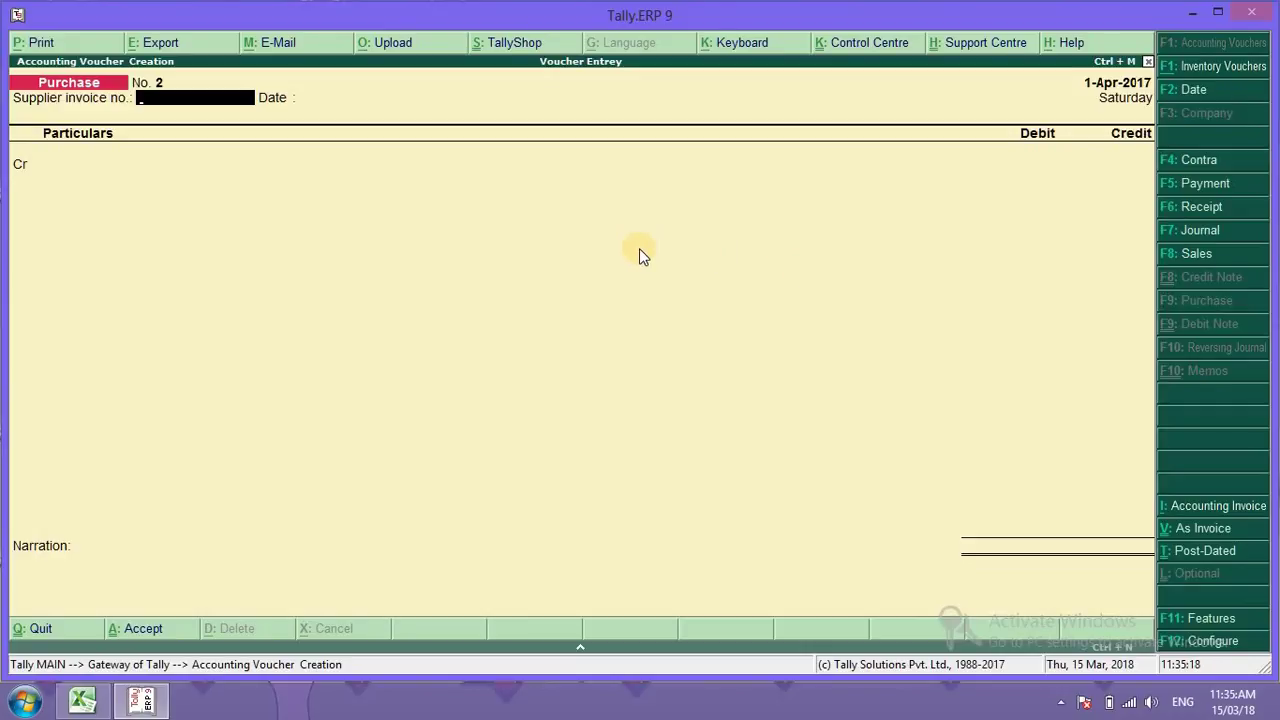
Step: Start a receipt voucher and credit the credit-sale customer's ledger with 5,000
{"action": "key", "text": "F6"}
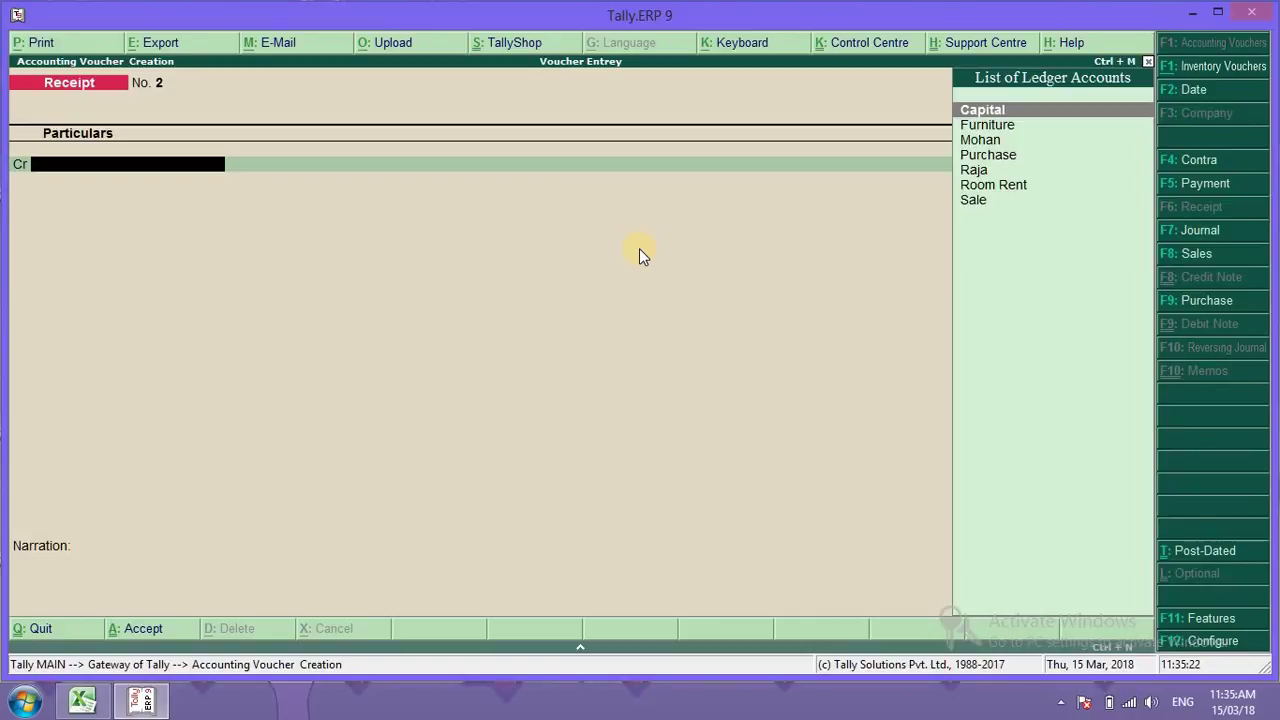
{"action": "type", "text": "Mo"}
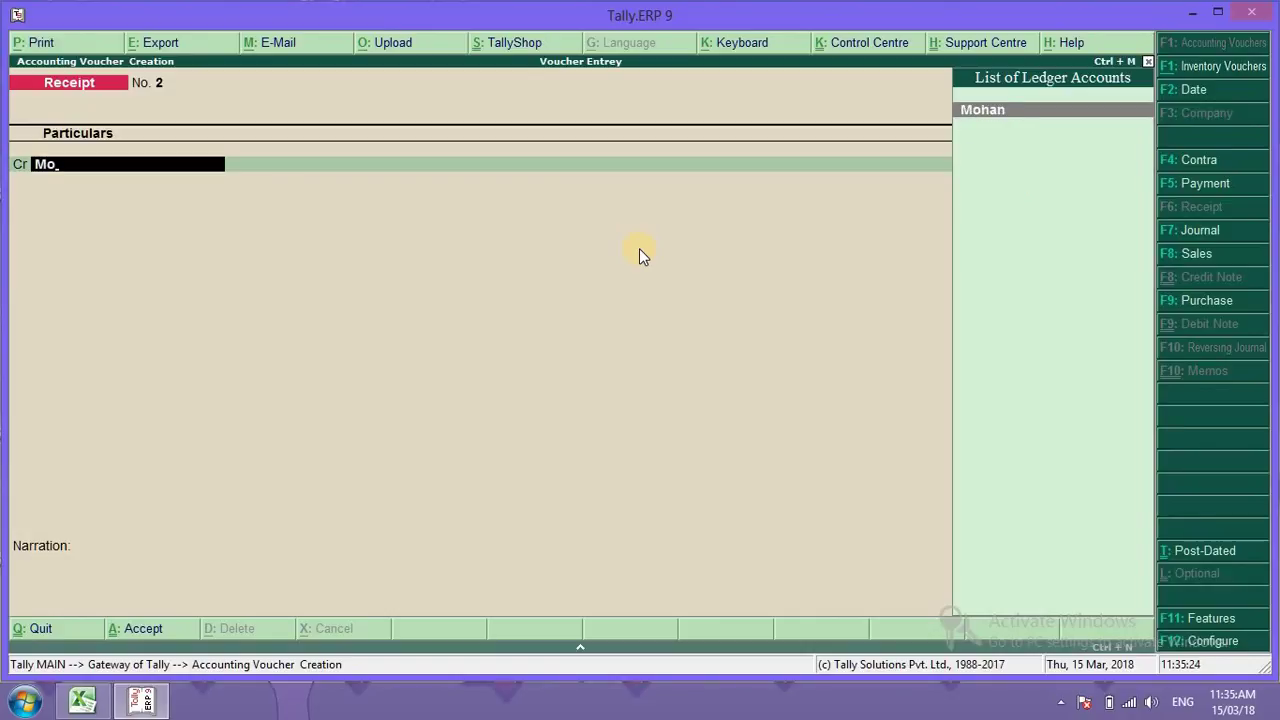
{"action": "key", "text": "Return"}
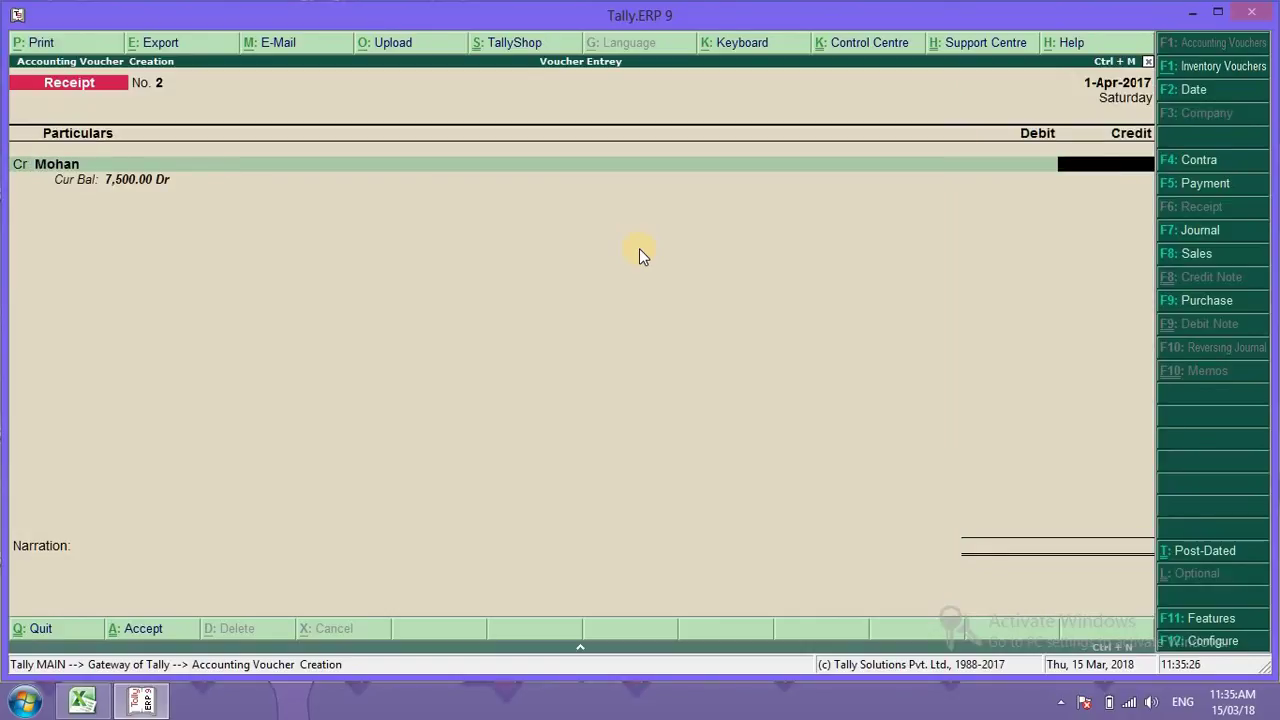
{"action": "type", "text": "5000"}
{"action": "key", "text": "Return"}
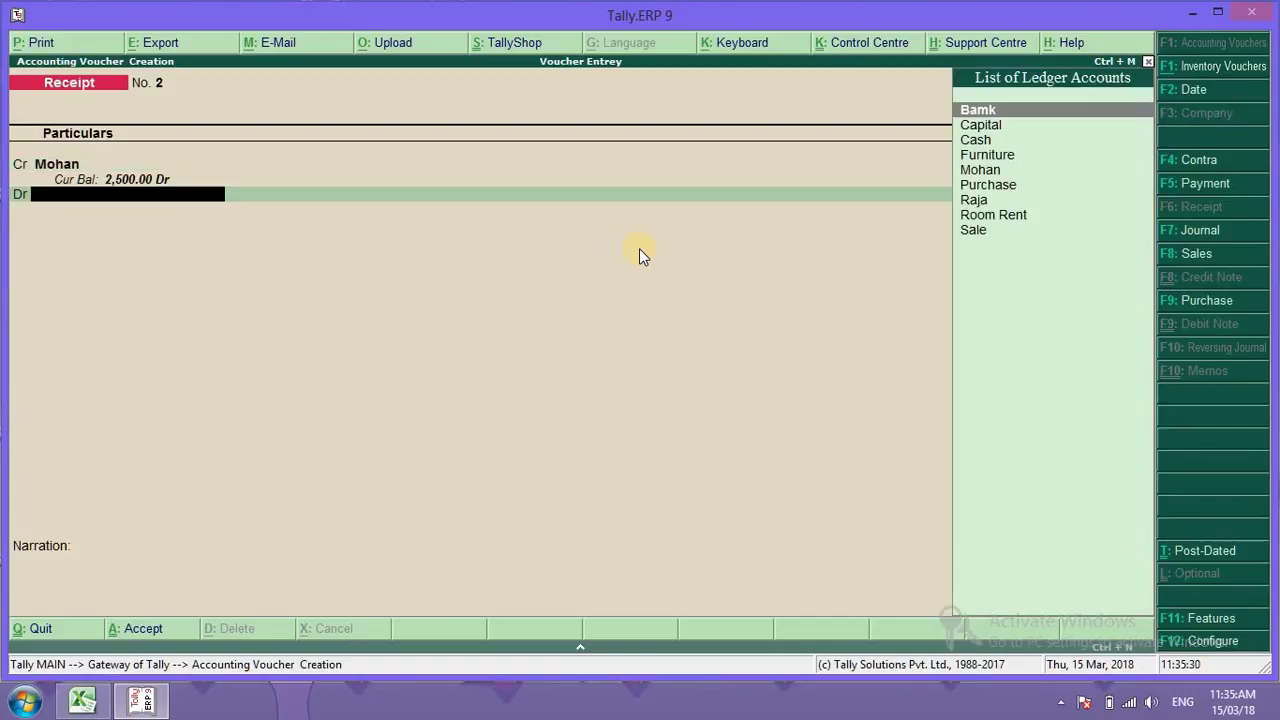
Step: Debit Cash with 5,000 and save the receipt voucher without narration
{"action": "type", "text": "C"}
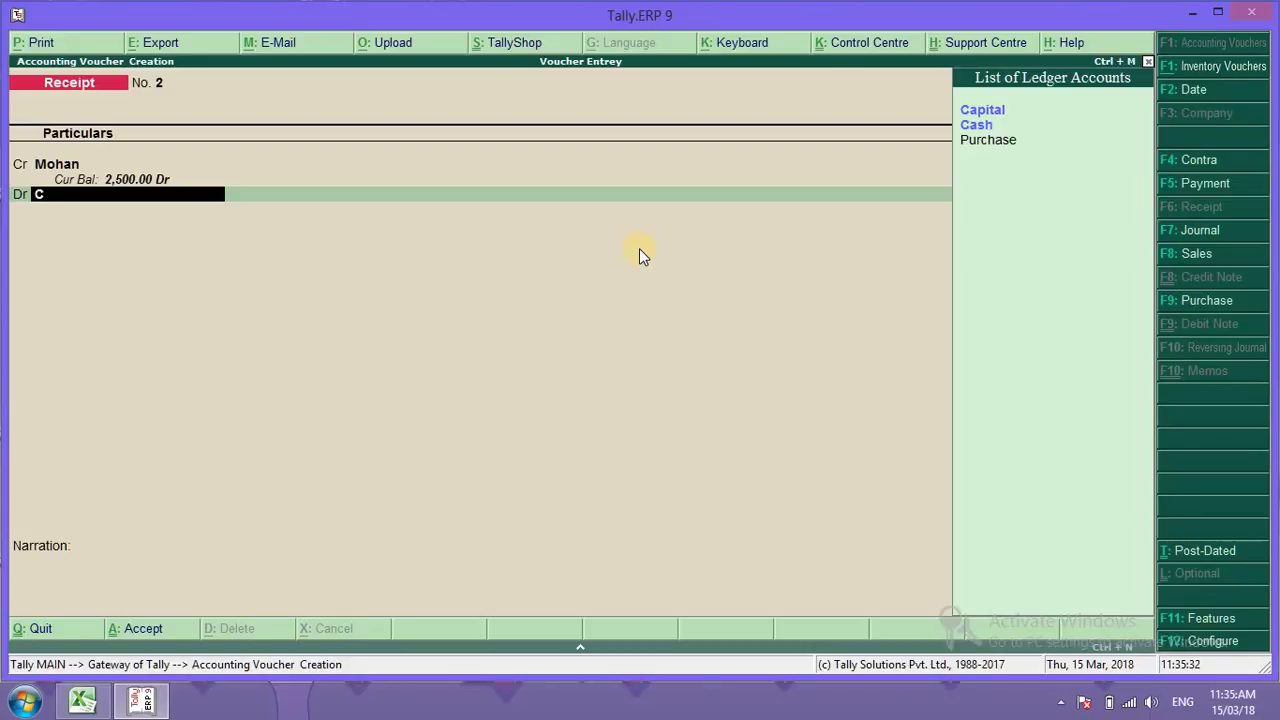
{"action": "key", "text": "Down"}
{"action": "key", "text": "Down"}
{"action": "key", "text": "Return"}
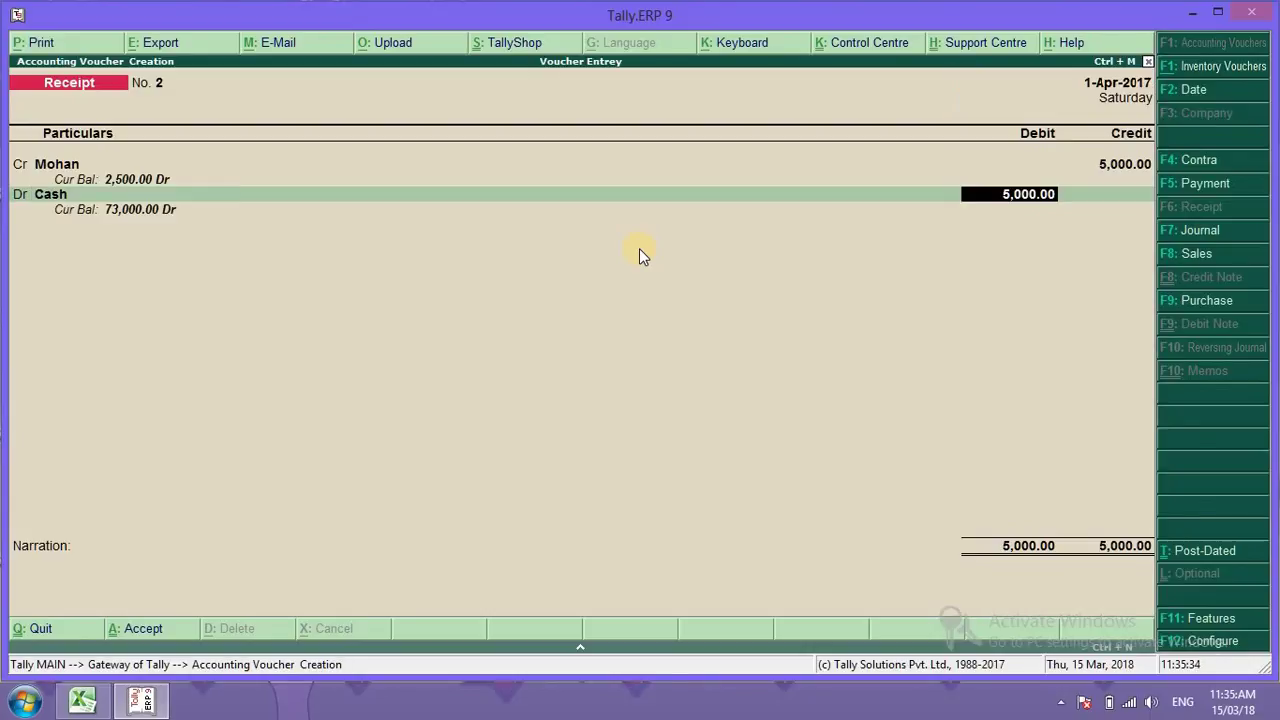
{"action": "key", "text": "Return"}
{"action": "key", "text": "Return"}
{"action": "key", "text": "Return"}
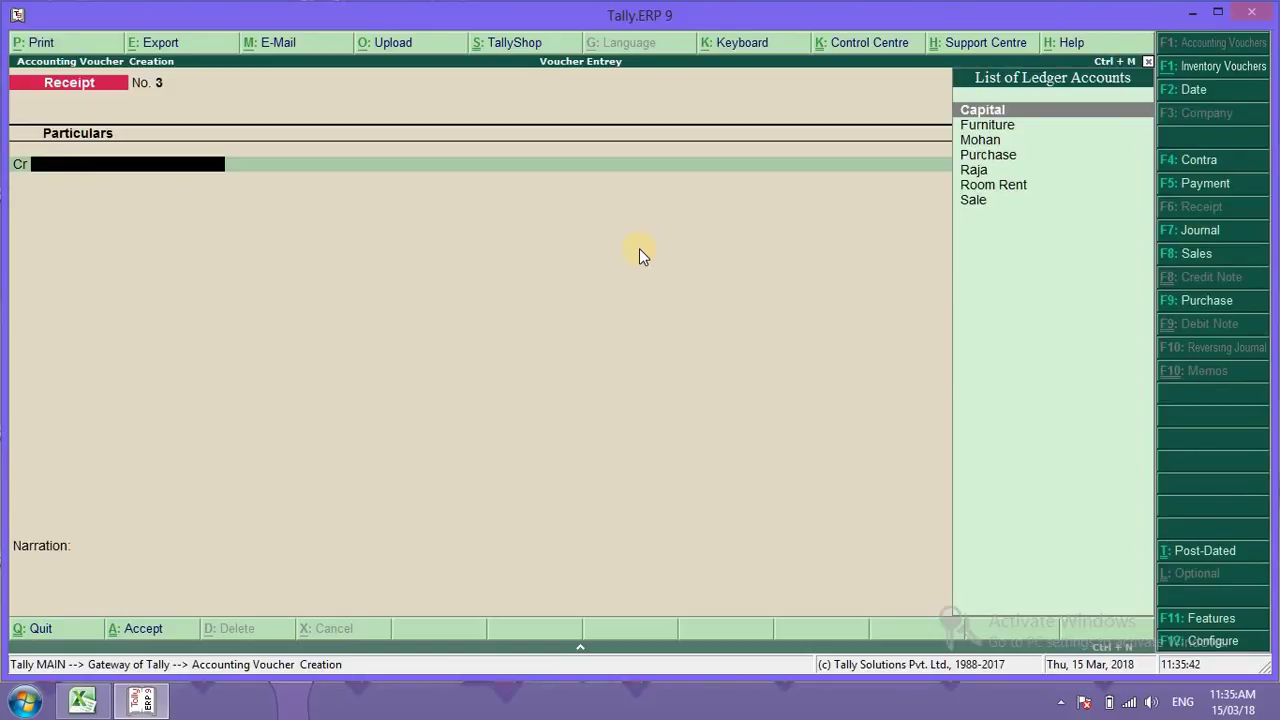
Step: Start a payment voucher and debit the supplier's ledger with 6,000
{"action": "key", "text": "F5"}
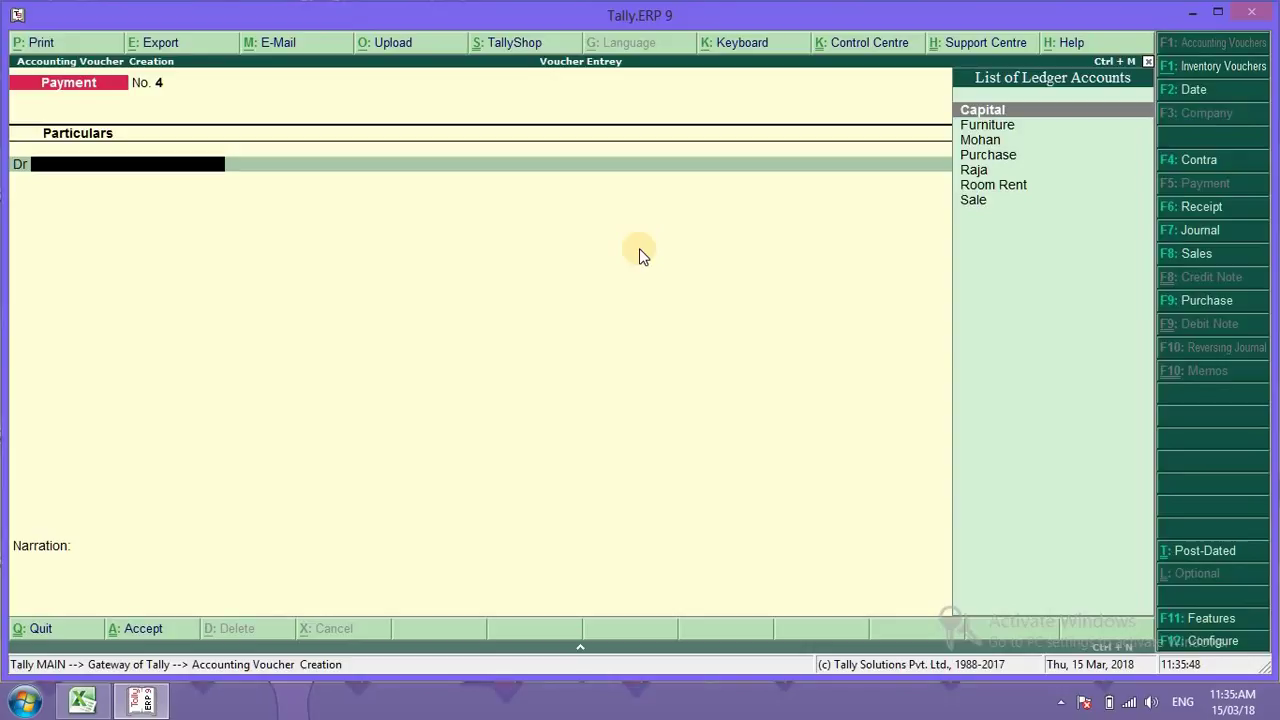
{"action": "key", "text": "Down"}
{"action": "key", "text": "Down"}
{"action": "key", "text": "Down"}
{"action": "key", "text": "Down"}
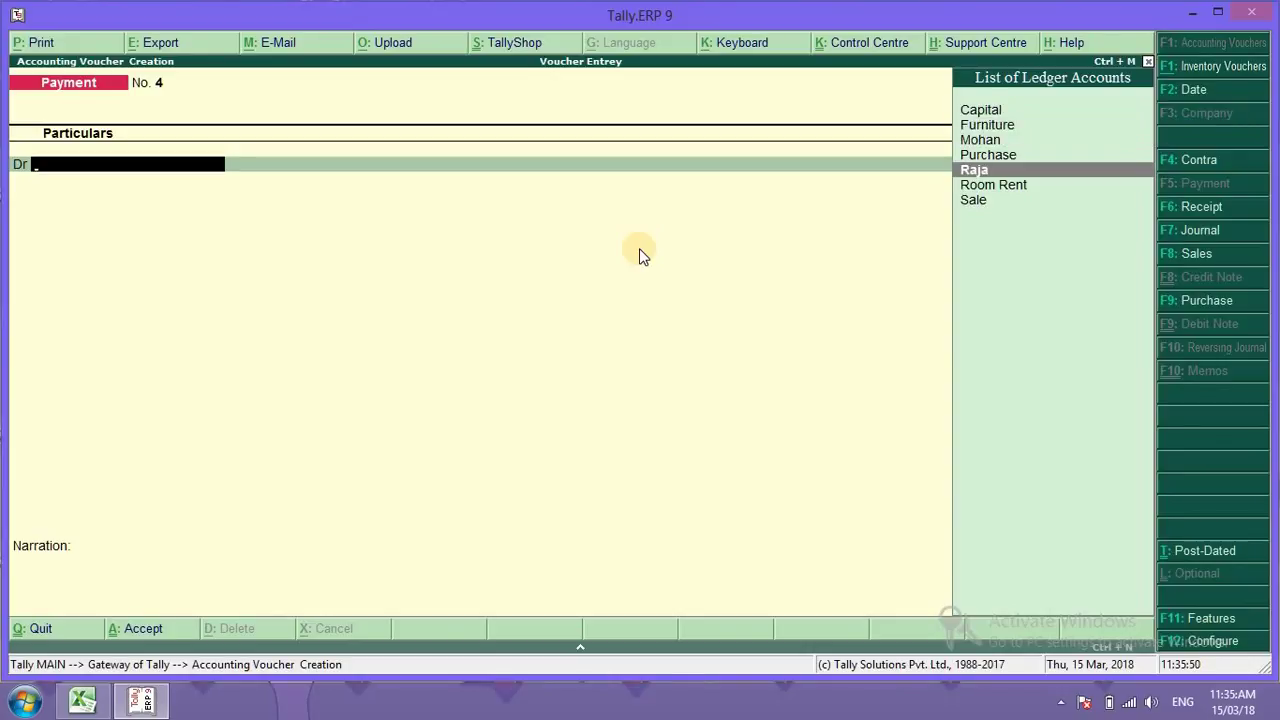
{"action": "key", "text": "Return"}
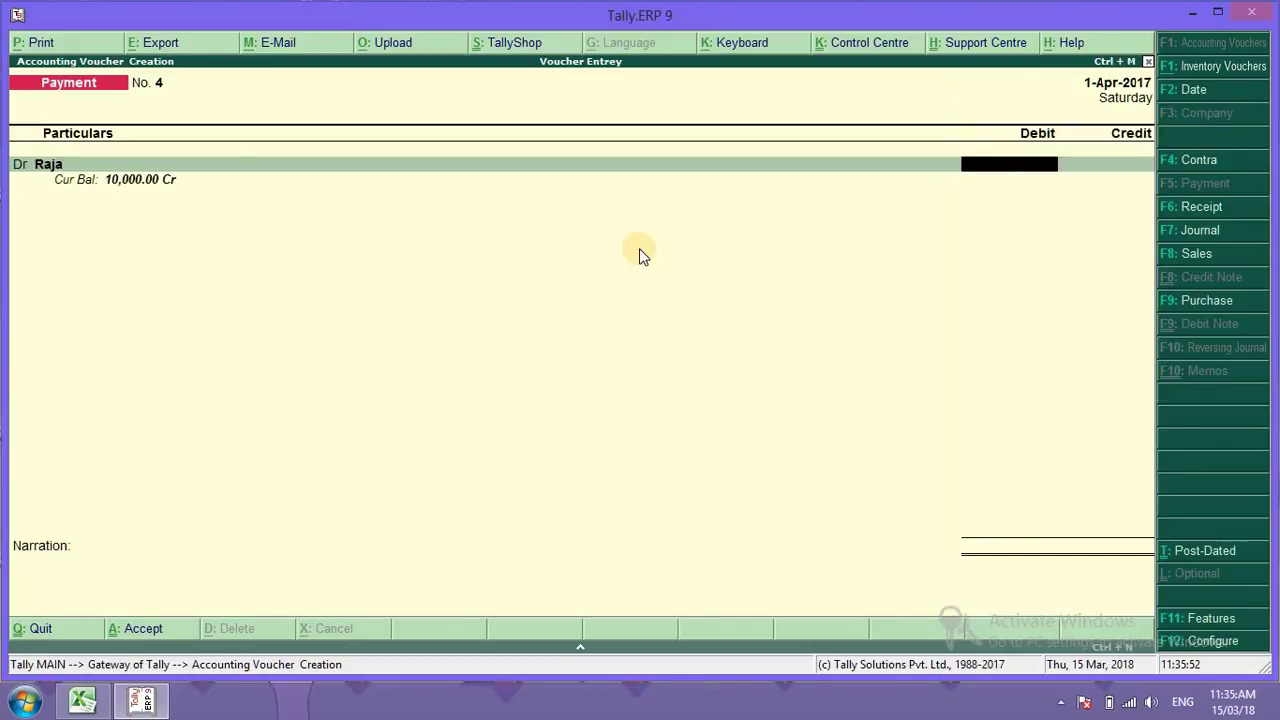
{"action": "type", "text": "6000"}
{"action": "key", "text": "Return"}
{"action": "key", "text": "Return"}
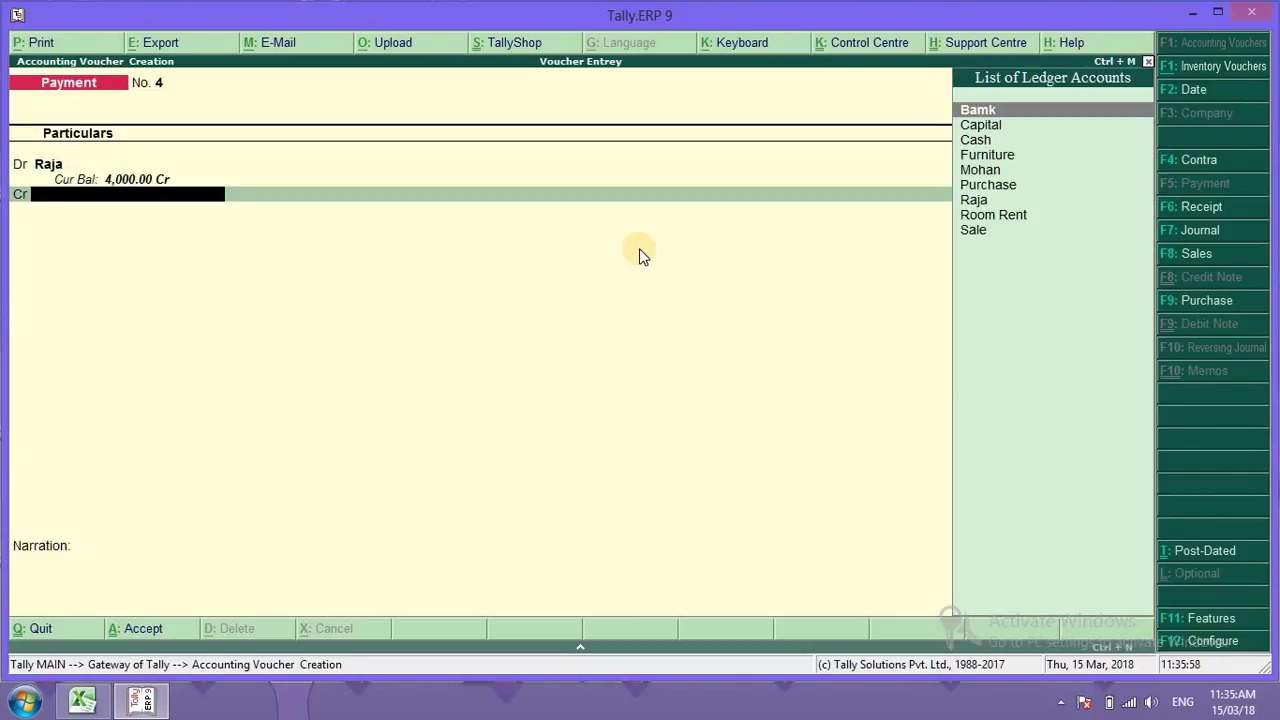
Step: Credit Cash with 6,000 and save the payment voucher without narration
{"action": "key", "text": "Down"}
{"action": "key", "text": "Down"}
{"action": "key", "text": "Return"}
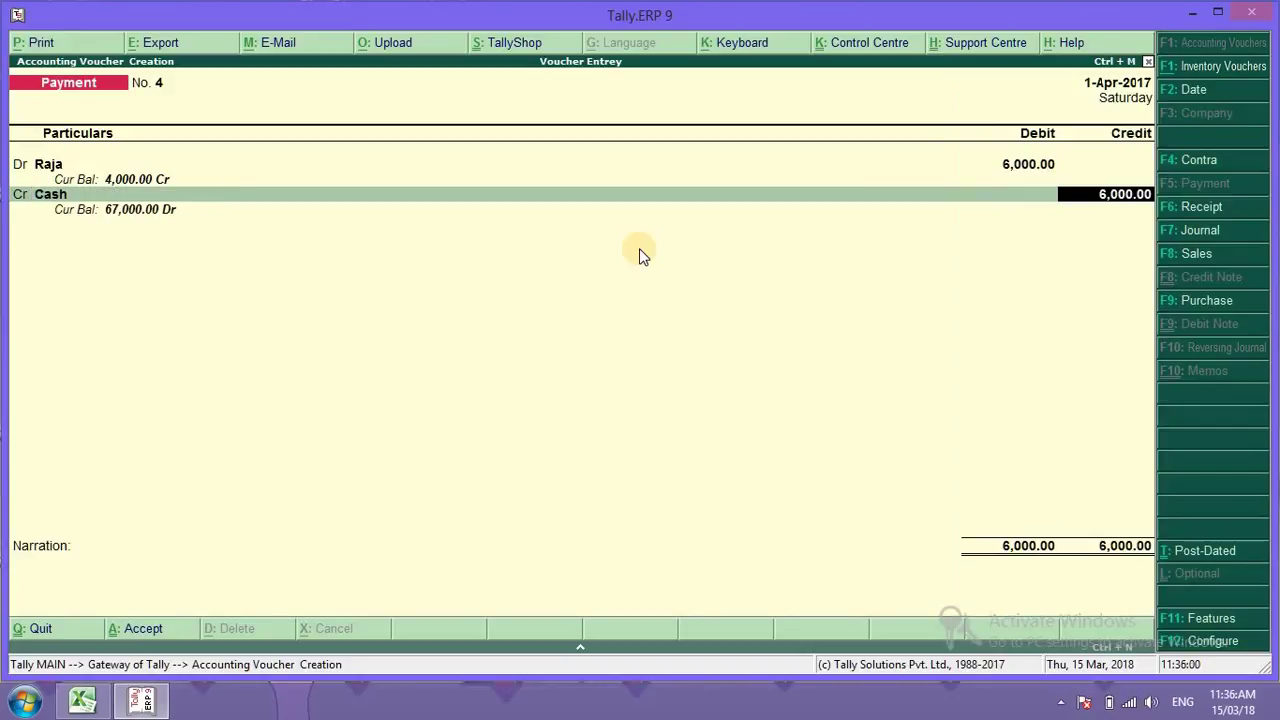
{"action": "key", "text": "Return"}
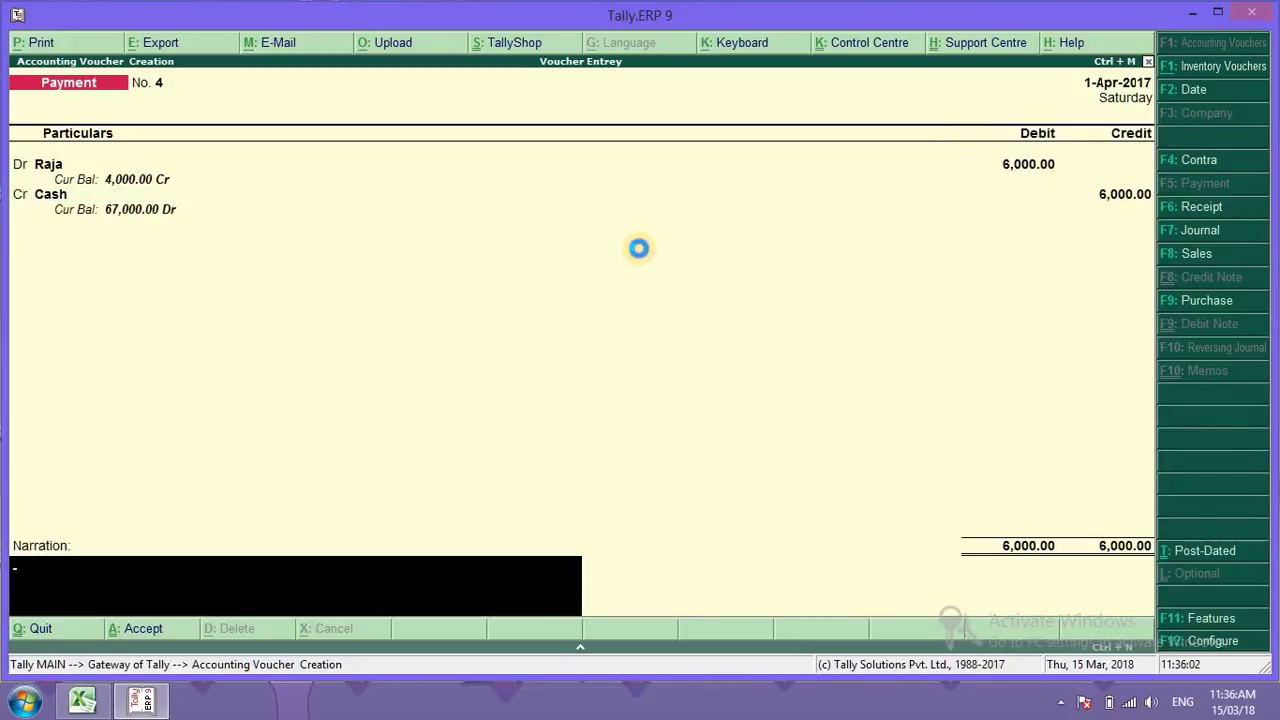
{"action": "key", "text": "Return"}
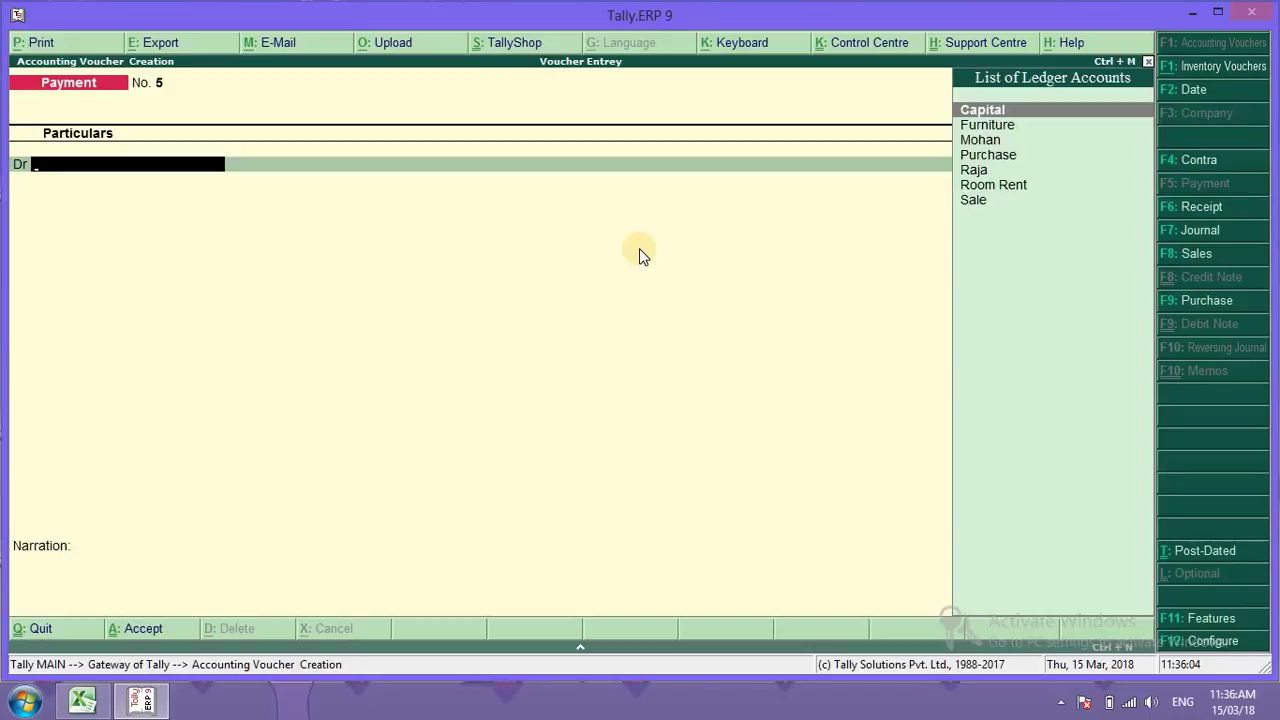